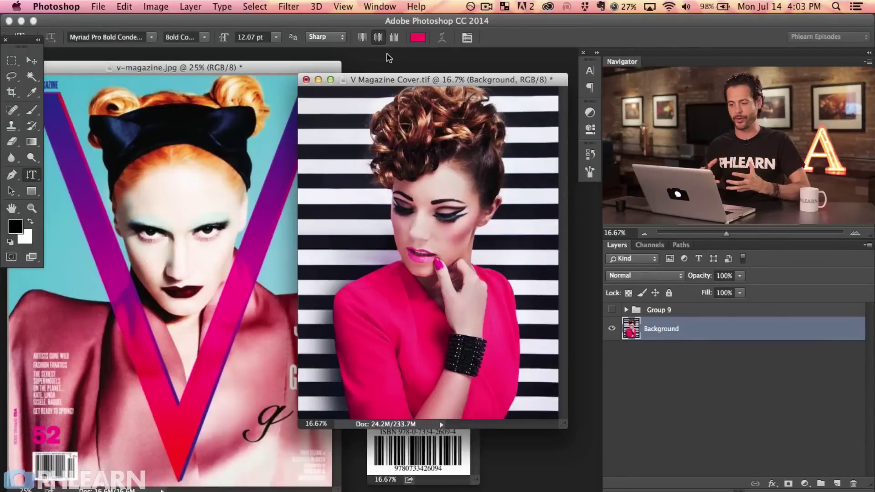
Activate the Move tool and spread out the v-magazine.jpg and ISBN.jpg windows around the portrait document
{"action": "left_click", "coordinate": [31, 60]}
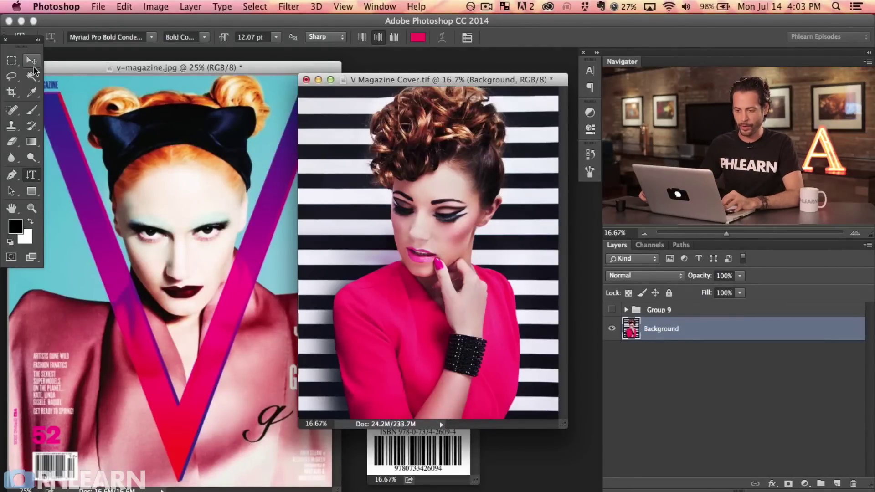
{"action": "left_click_drag", "start_coordinate": [229, 70], "coordinate": [259, 67]}
{"action": "left_click", "coordinate": [475, 453]}
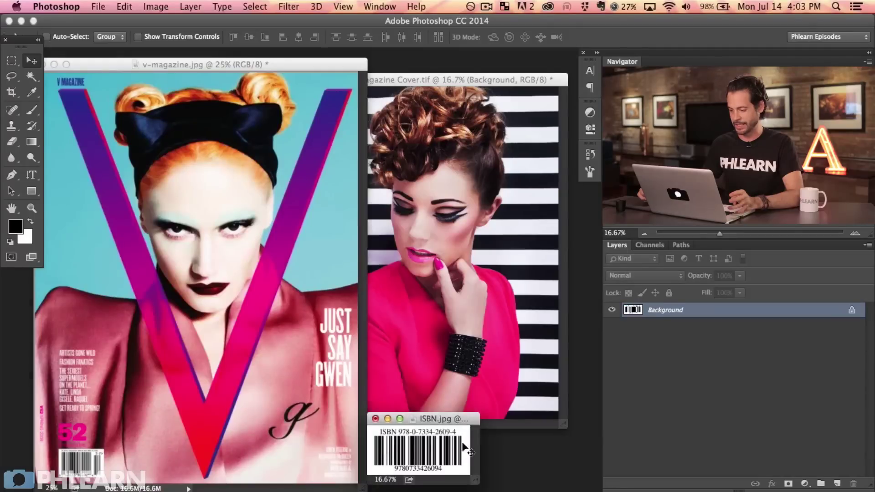
{"action": "left_click_drag", "start_coordinate": [469, 424], "coordinate": [485, 442]}
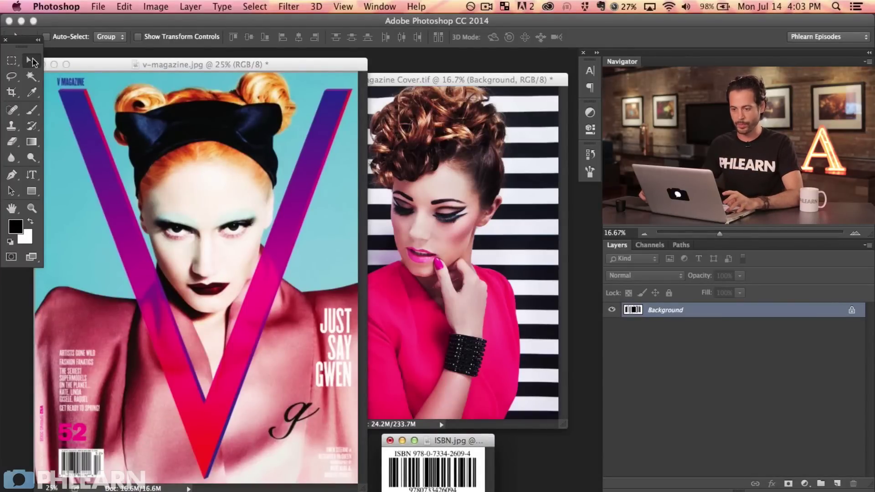
Copy the v-magazine.jpg image into V Magazine Cover.tif as a new layer and compare it with the portrait by toggling its visibility
{"action": "left_click", "coordinate": [204, 258]}
{"action": "left_click", "coordinate": [201, 259]}
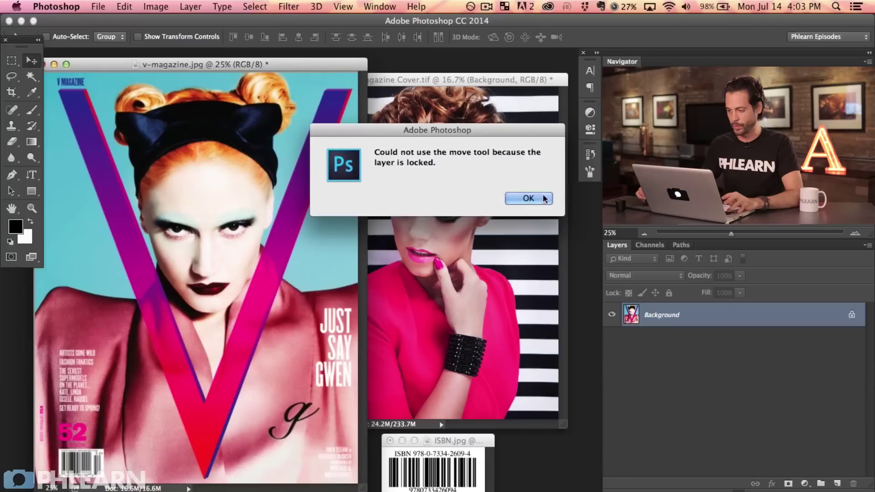
{"action": "left_click", "coordinate": [529, 199]}
{"action": "left_click_drag", "start_coordinate": [449, 250], "coordinate": [463, 246]}
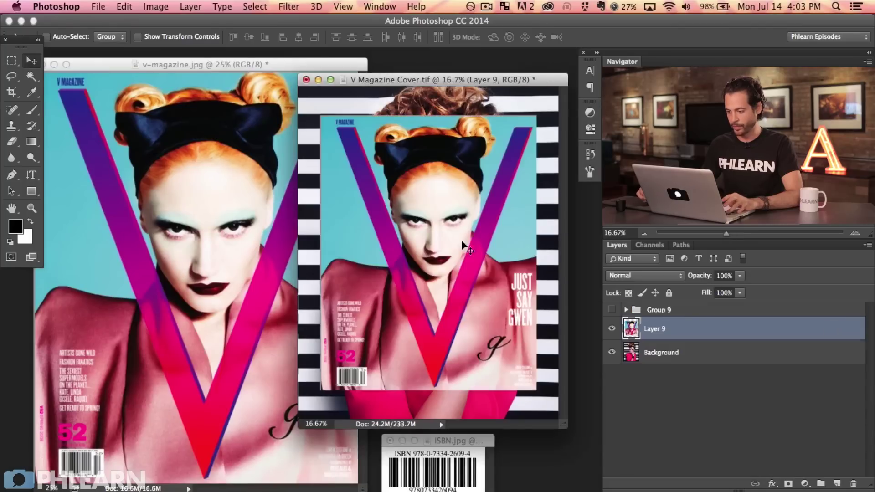
{"action": "left_click", "coordinate": [612, 329]}
{"action": "left_click", "coordinate": [612, 328]}
{"action": "left_click", "coordinate": [611, 329]}
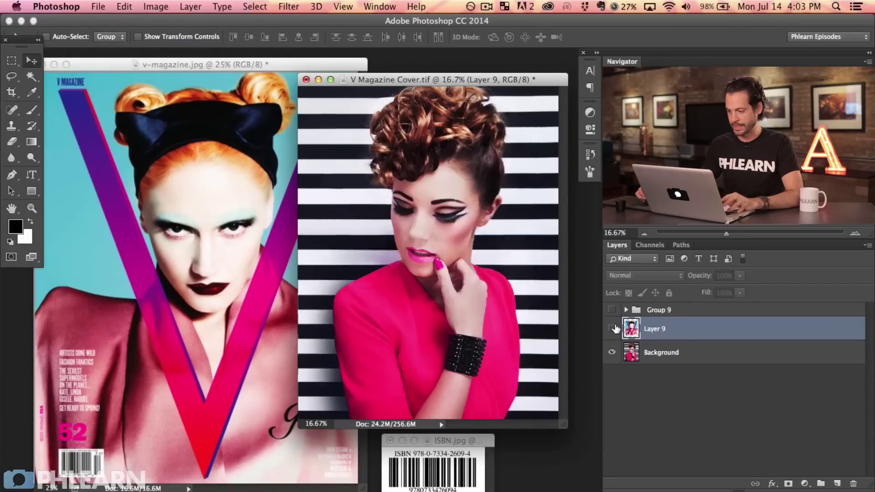
{"action": "left_click", "coordinate": [611, 329]}
Copy the ISBN.jpg barcode into V Magazine Cover.tif as a new layer and hide that layer
{"action": "left_click_drag", "start_coordinate": [441, 465], "coordinate": [456, 381]}
{"action": "left_click", "coordinate": [612, 328]}
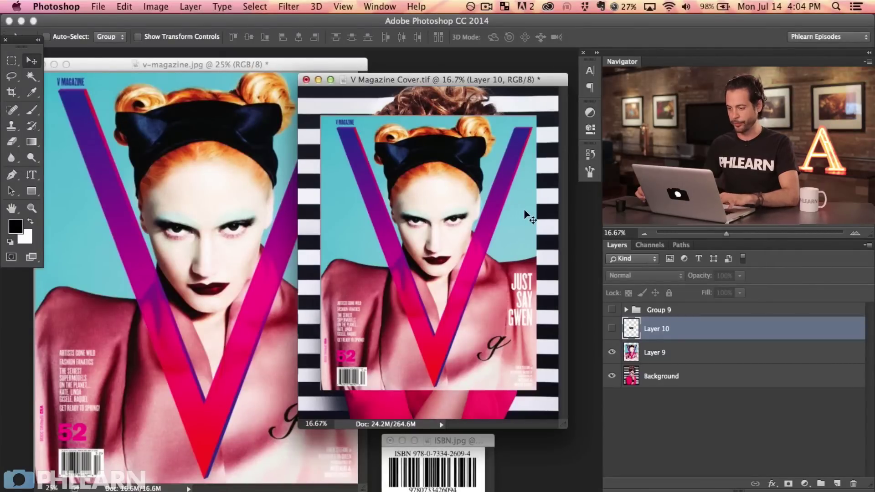
Reduce the reference magazine layer's opacity to 47% and scale it to about 120.4% so it covers the whole portrait
{"action": "key", "text": "f"}
{"action": "key", "text": "super+equal"}
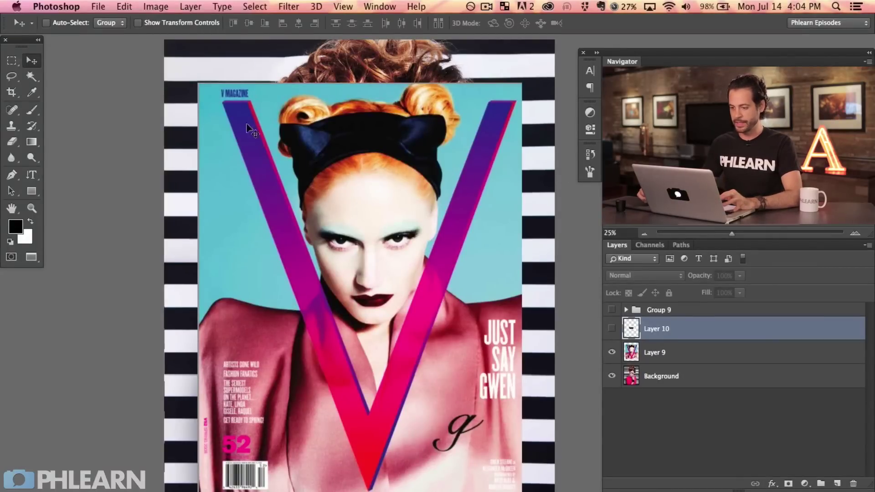
{"action": "left_click", "coordinate": [655, 358]}
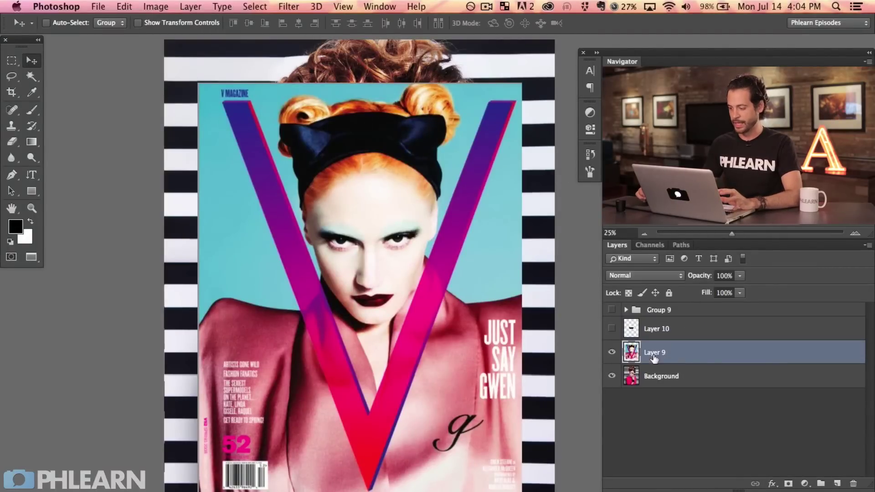
{"action": "left_click_drag", "start_coordinate": [704, 275], "coordinate": [674, 286]}
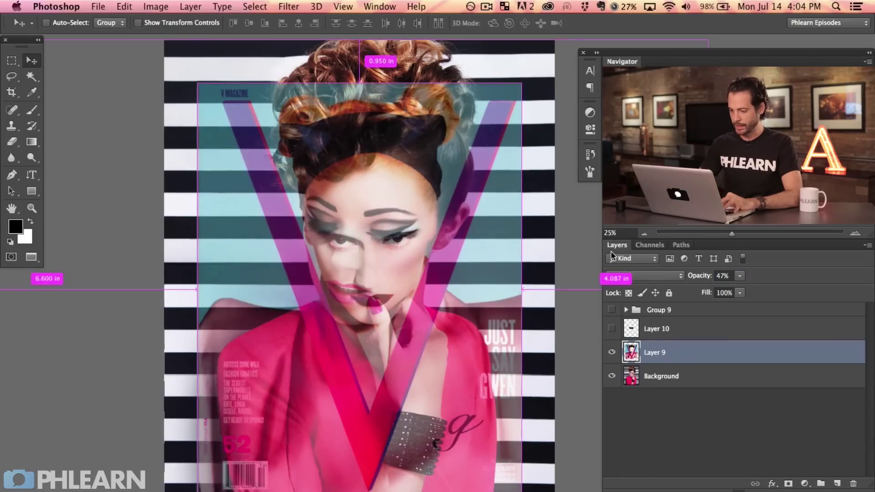
{"action": "key", "text": "ctrl+minus"}
{"action": "key", "text": "ctrl+t"}
{"action": "left_click_drag", "start_coordinate": [494, 153], "coordinate": [515, 123]}
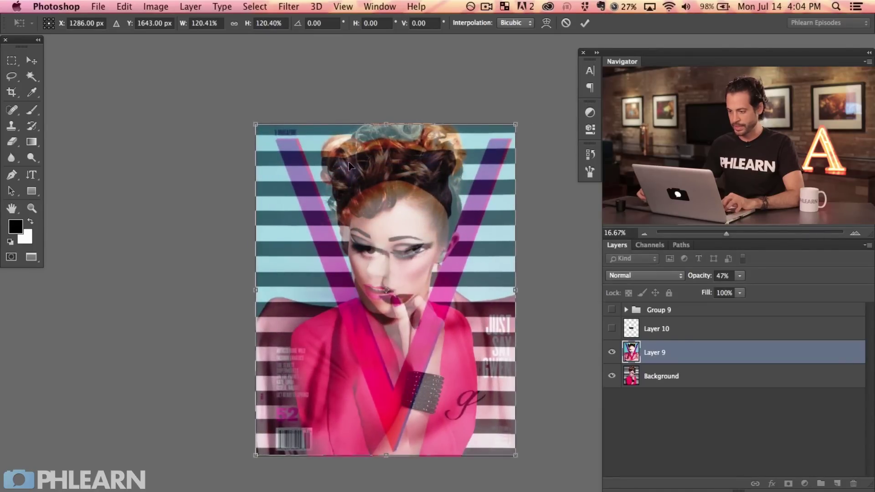
{"action": "key", "text": "Return"}
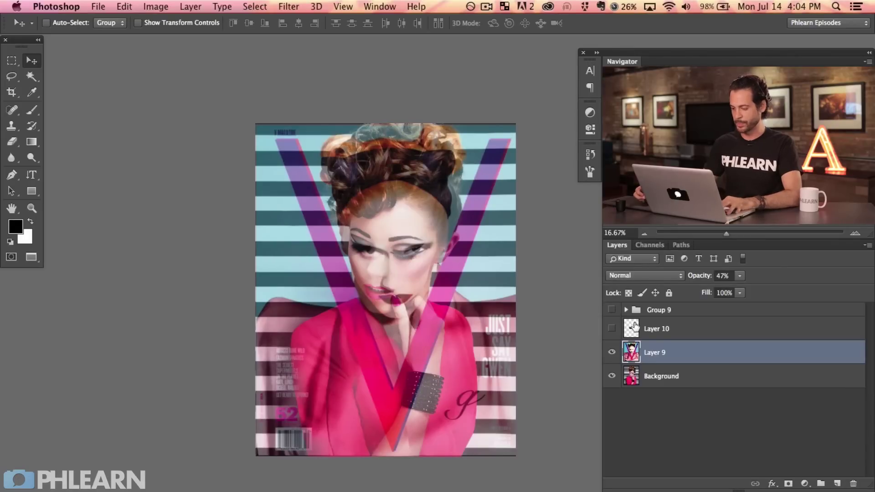
Set the reference magazine layer's opacity back to 100%
{"action": "left_click", "coordinate": [700, 276]}
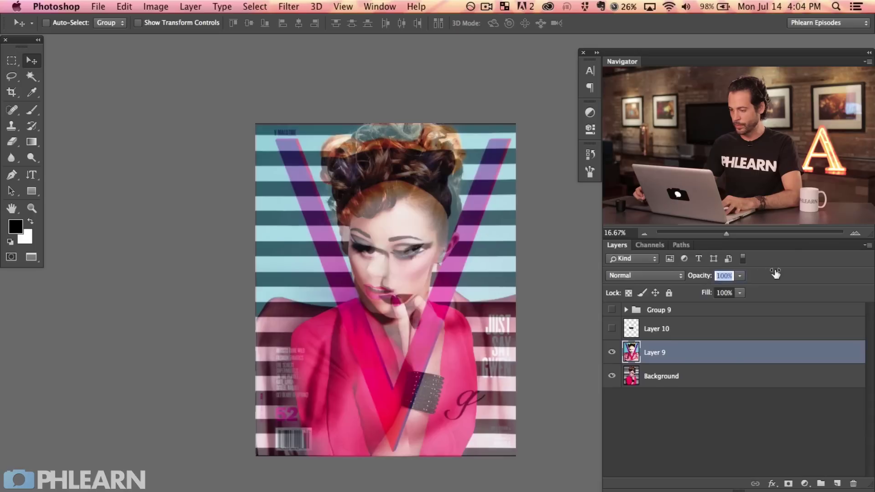
{"action": "type", "text": "100"}
{"action": "key", "text": "Return"}
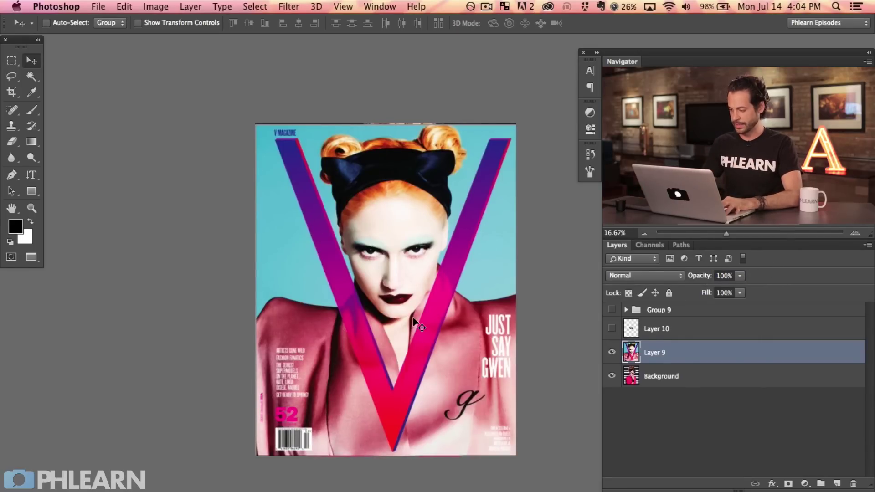
Start a Pen path around the large V, placing anchors at the right arm's two upper corners and at the lower tip
{"action": "key", "text": "super+equal"}
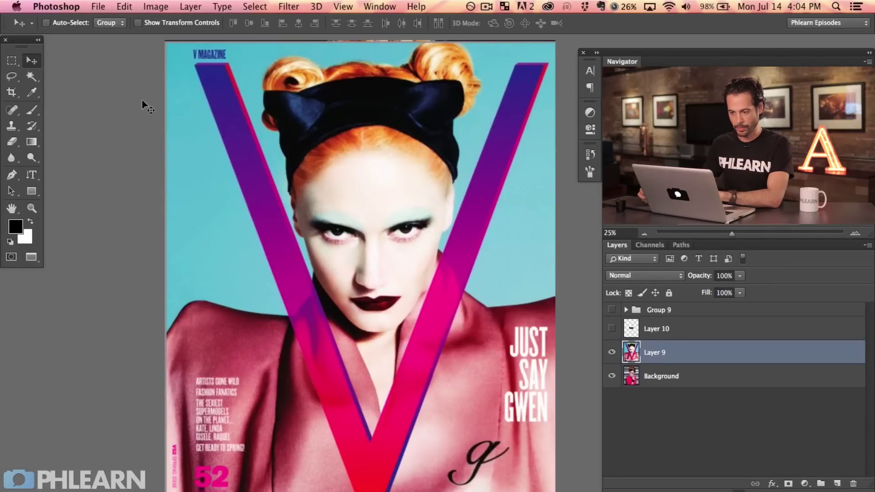
{"action": "key", "text": "p"}
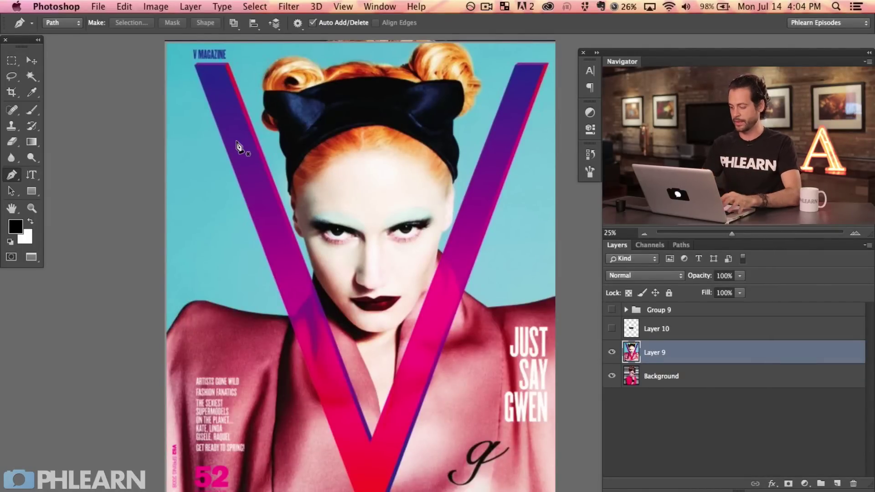
{"action": "key", "text": "super+equal"}
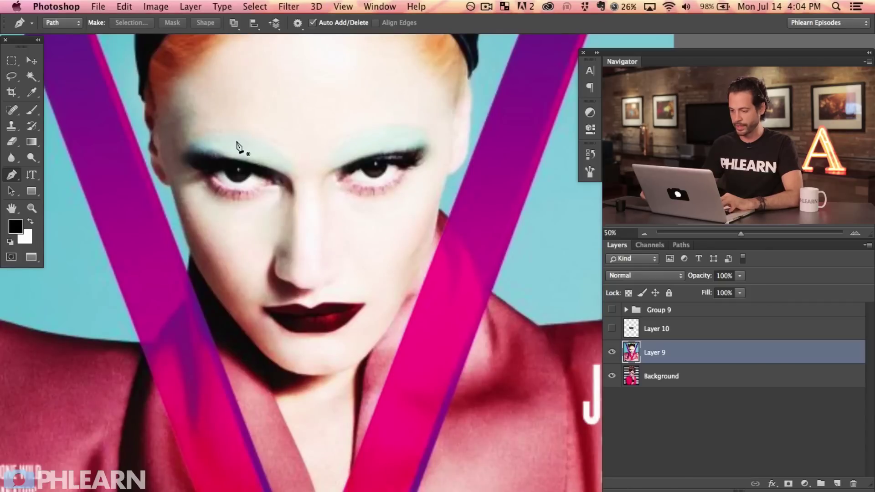
{"action": "left_click_drag", "start_coordinate": [438, 138], "coordinate": [264, 403]}
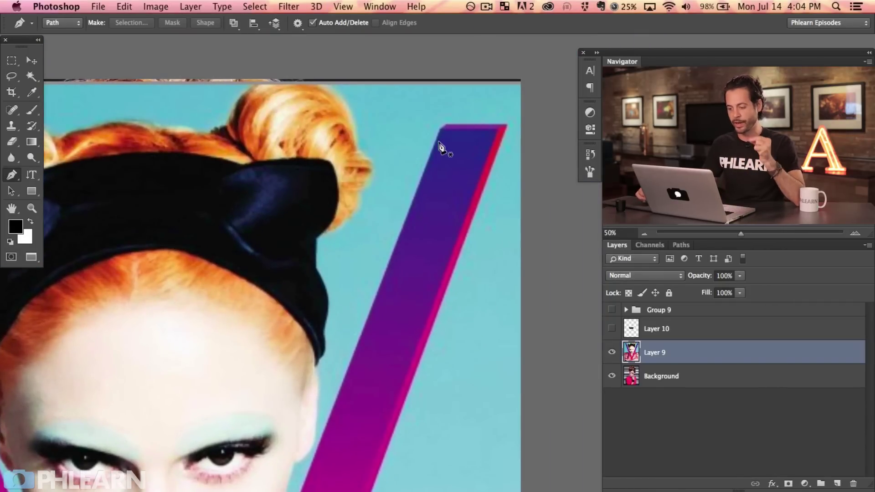
{"action": "key", "text": "super+equal"}
{"action": "key", "text": "super+equal"}
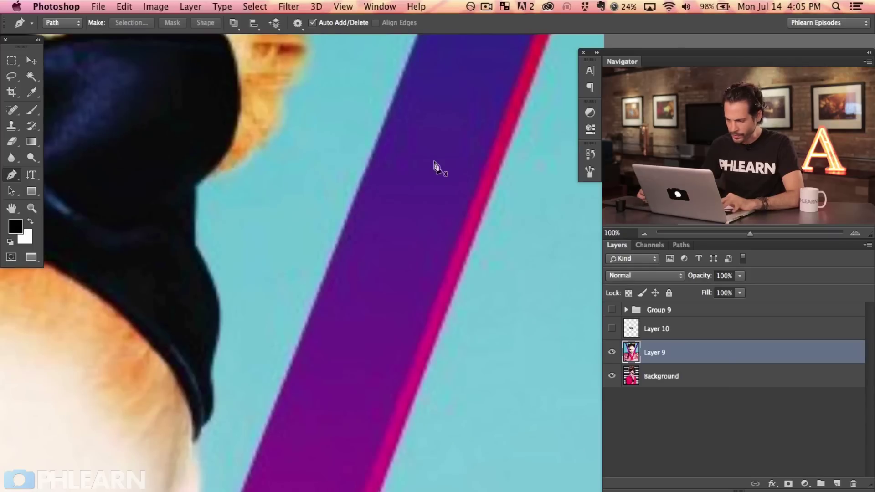
{"action": "scroll", "coordinate": [346, 244], "scroll_direction": "left", "scroll_amount": 4}
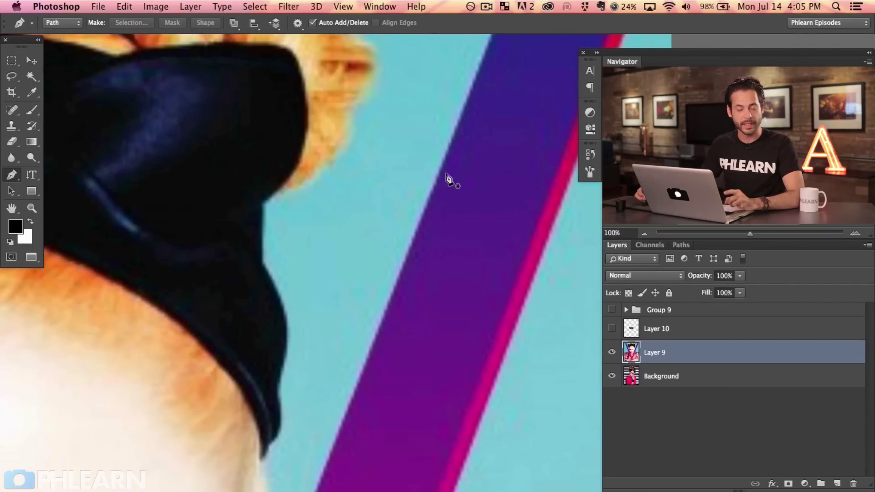
{"action": "key", "text": "super+minus"}
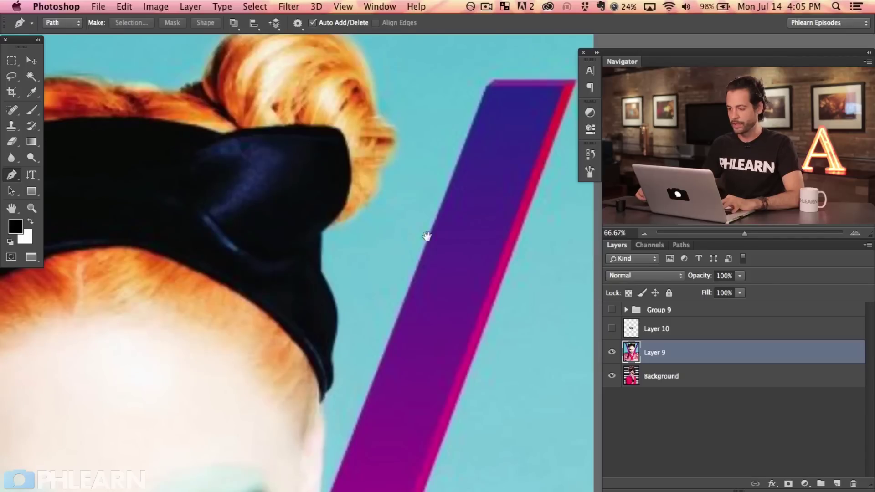
{"action": "scroll", "coordinate": [430, 206], "scroll_direction": "right", "scroll_amount": 2}
{"action": "scroll", "coordinate": [431, 205], "scroll_direction": "up", "scroll_amount": 1}
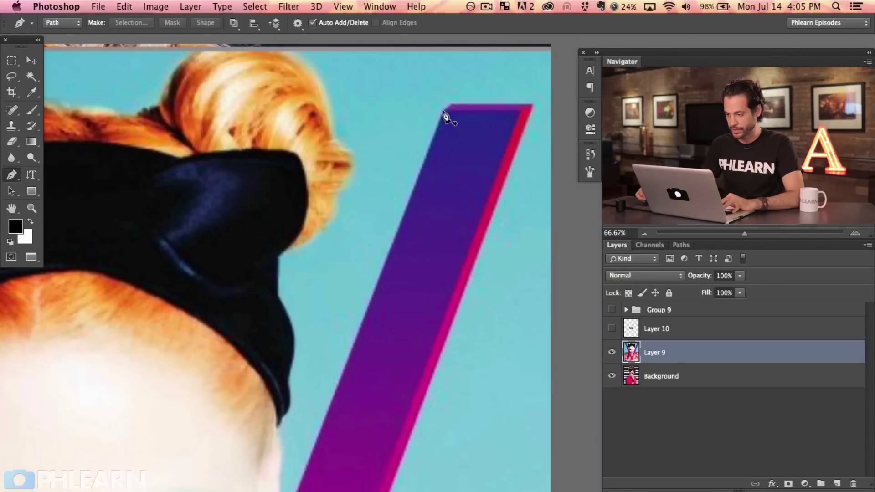
{"action": "left_click", "coordinate": [444, 110]}
{"action": "left_click", "coordinate": [522, 112]}
{"action": "left_click_drag", "start_coordinate": [405, 447], "coordinate": [428, 186]}
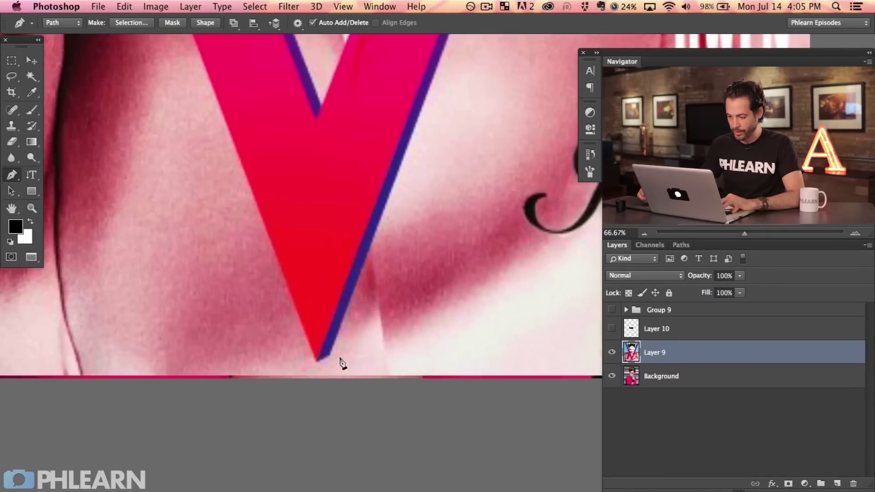
{"action": "left_click", "coordinate": [317, 359]}
Continue the V path through the left arm's two upper corners and the inner notch, and close it at the starting anchor
{"action": "left_click_drag", "start_coordinate": [315, 332], "coordinate": [411, 469]}
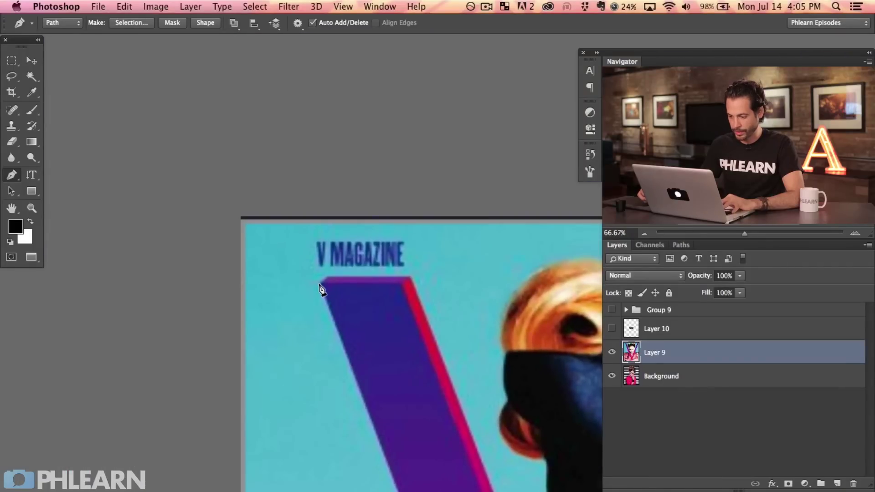
{"action": "left_click", "coordinate": [322, 285]}
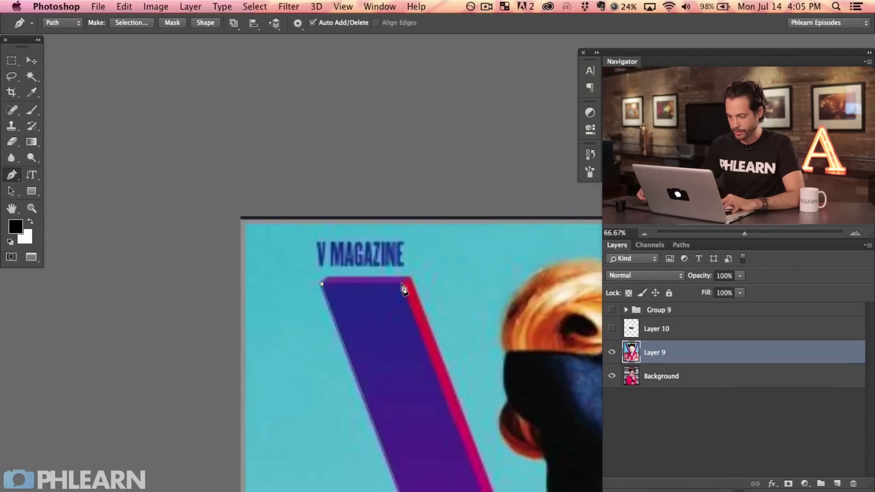
{"action": "left_click", "coordinate": [407, 283]}
{"action": "scroll", "coordinate": [346, 335], "scroll_direction": "down", "scroll_amount": 15}
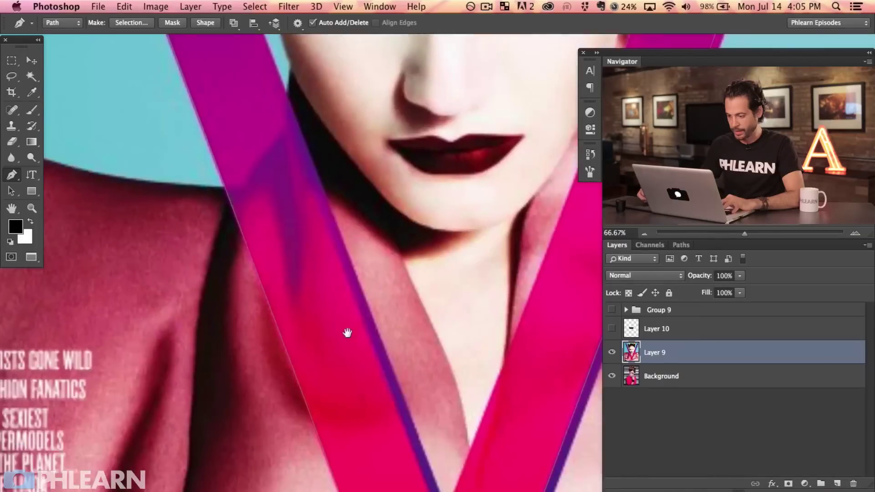
{"action": "left_click", "coordinate": [300, 284]}
{"action": "scroll", "coordinate": [319, 319], "scroll_direction": "up", "scroll_amount": 15}
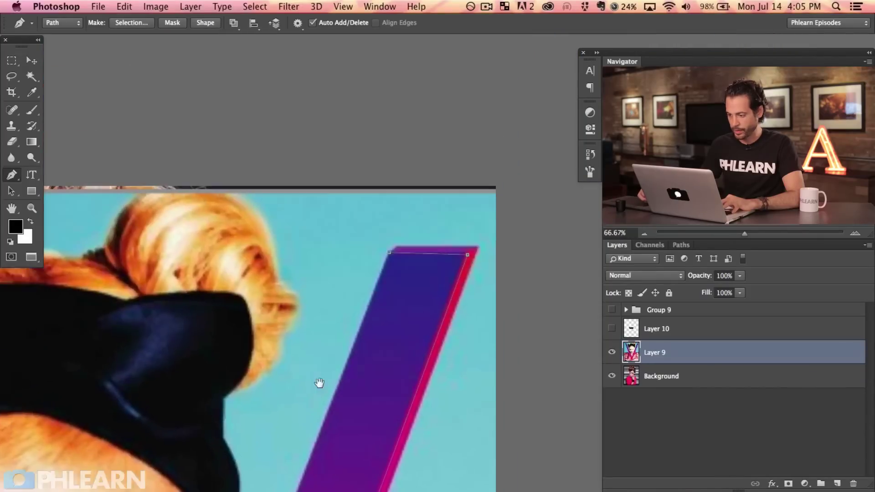
{"action": "left_click_drag", "start_coordinate": [319, 382], "coordinate": [325, 365]}
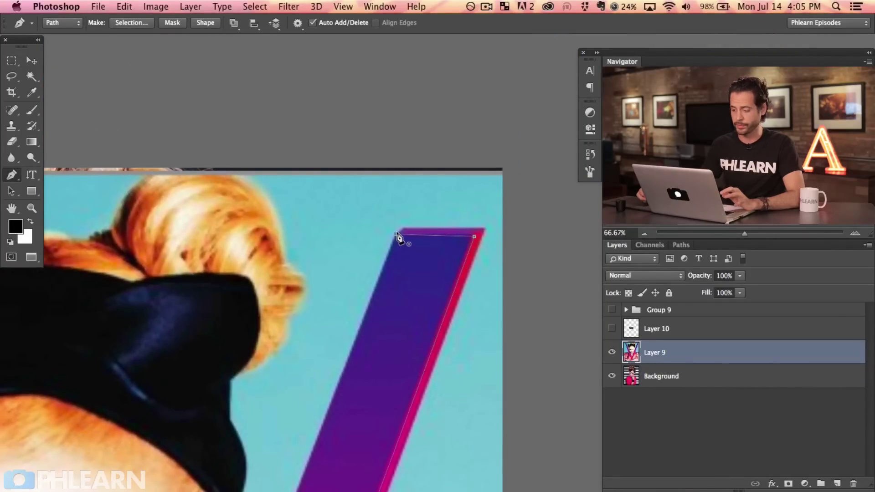
{"action": "left_click", "coordinate": [396, 235]}
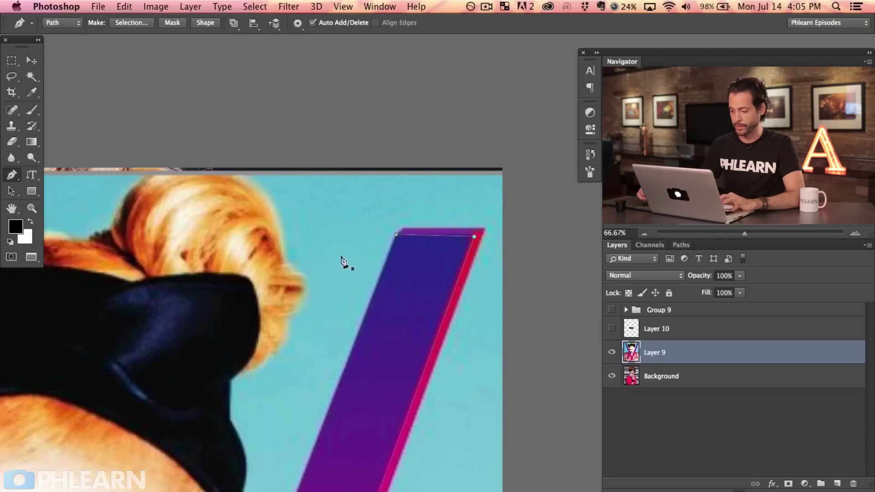
Save the work path under the name "V", deselect it and return to the layer list
{"action": "key", "text": "super+minus"}
{"action": "key", "text": "super+minus"}
{"action": "key", "text": "super+minus"}
{"action": "left_click_drag", "start_coordinate": [387, 340], "coordinate": [290, 341]}
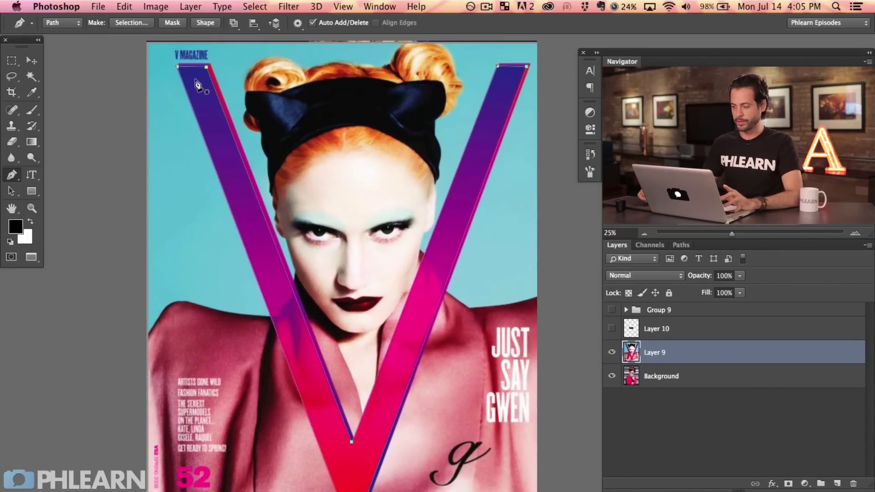
{"action": "left_click", "coordinate": [681, 245]}
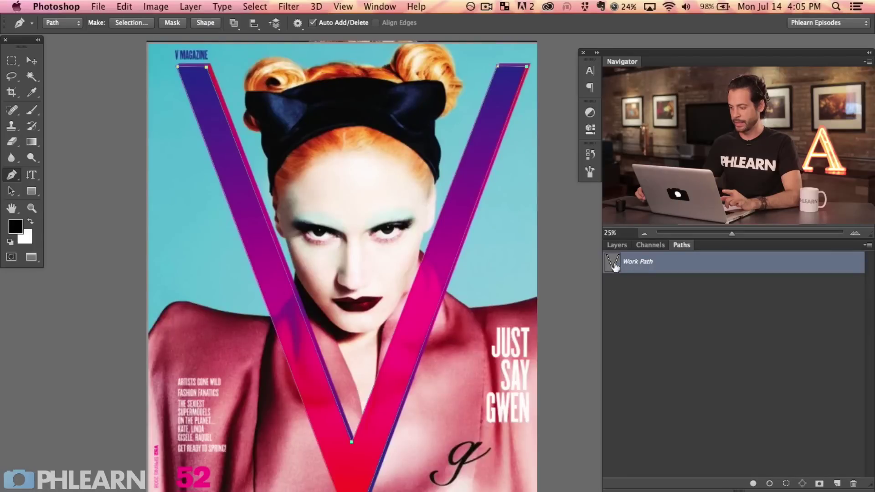
{"action": "double_click", "coordinate": [641, 262]}
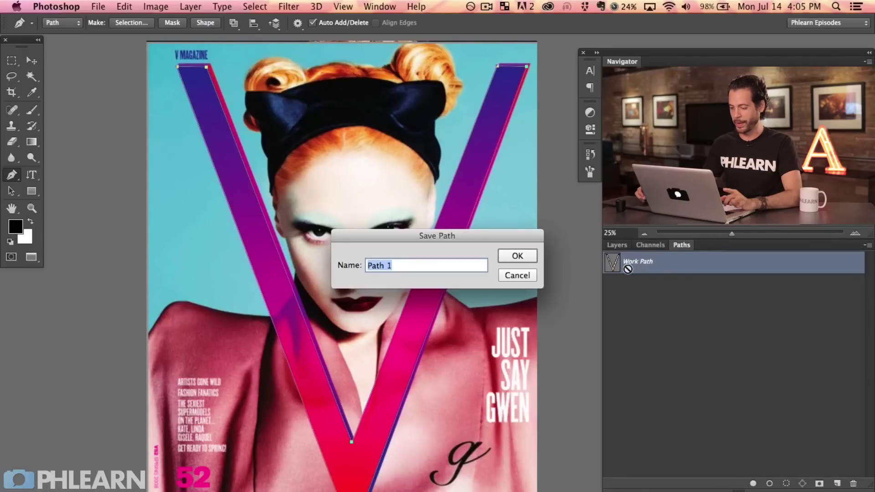
{"action": "type", "text": "V"}
{"action": "key", "text": "Return"}
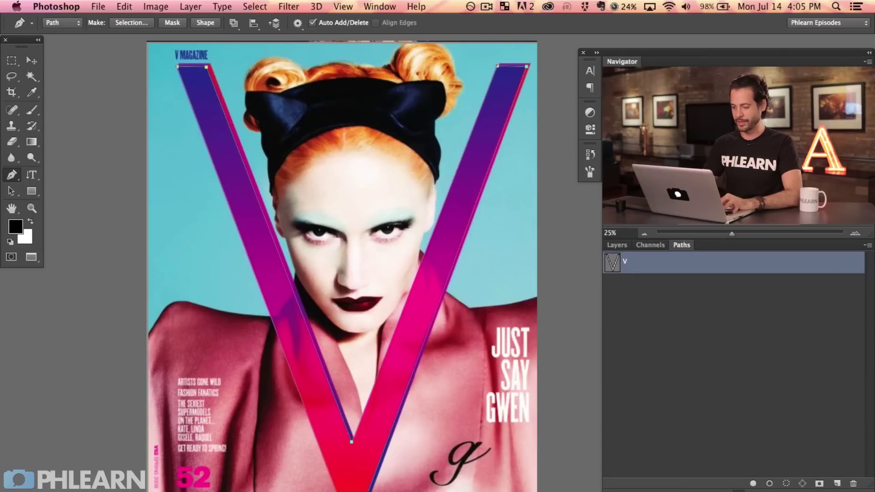
{"action": "left_click", "coordinate": [651, 294]}
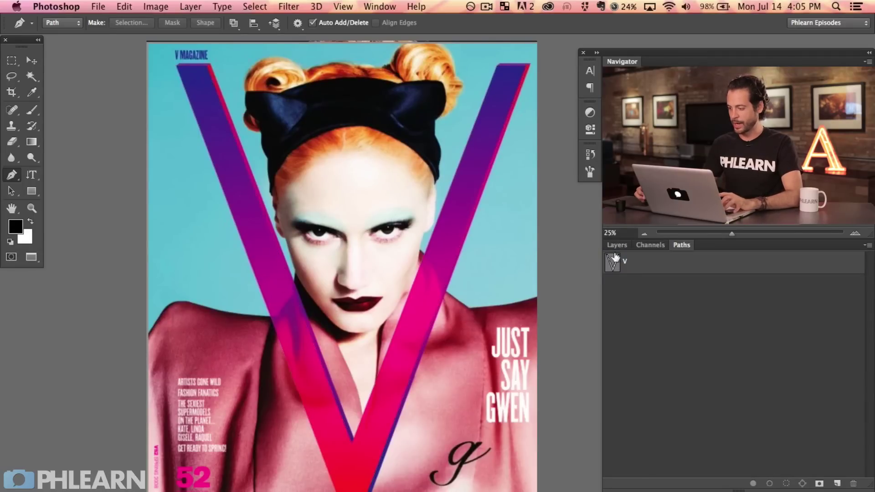
{"action": "left_click", "coordinate": [618, 246]}
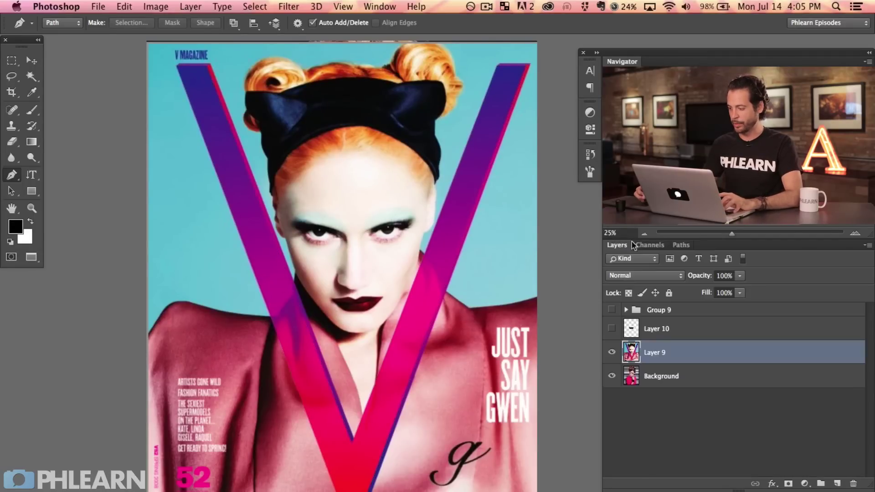
Toggle the reference magazine layer for comparison and leave it hidden so only the portrait is shown
{"action": "left_click", "coordinate": [612, 352]}
{"action": "left_click", "coordinate": [611, 355]}
{"action": "left_click", "coordinate": [611, 357]}
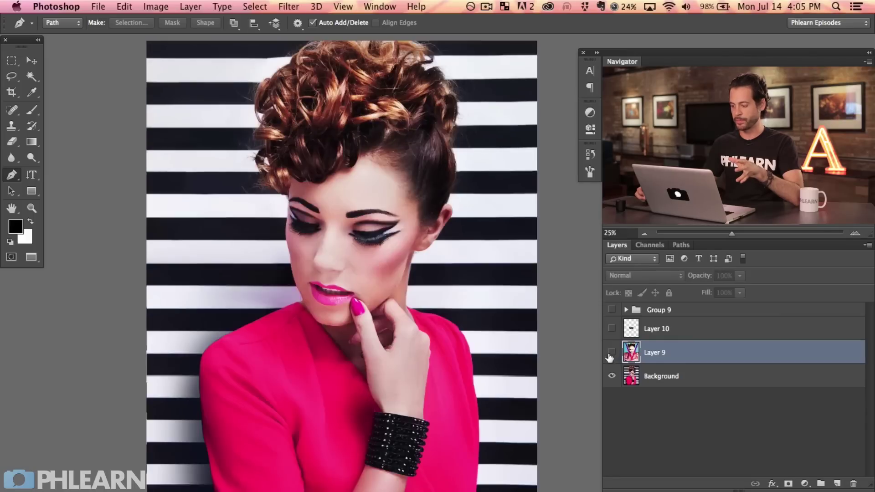
{"action": "left_click", "coordinate": [612, 357]}
{"action": "left_click", "coordinate": [612, 357]}
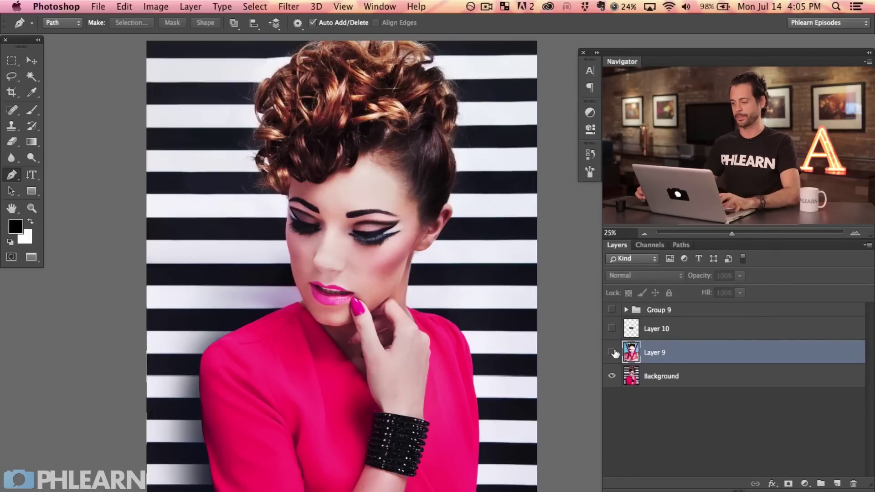
{"action": "scroll", "coordinate": [444, 356], "scroll_direction": "down", "scroll_amount": 1}
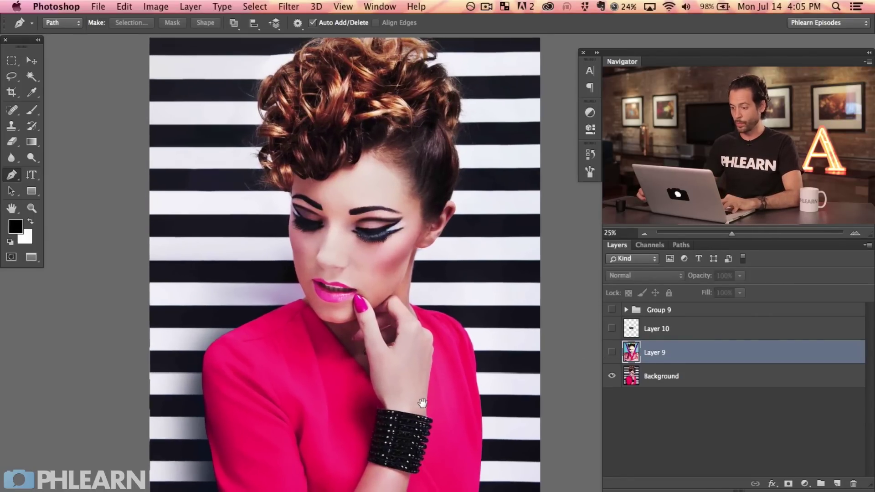
Load the saved "V" path as a selection over the portrait
{"action": "left_click", "coordinate": [682, 245]}
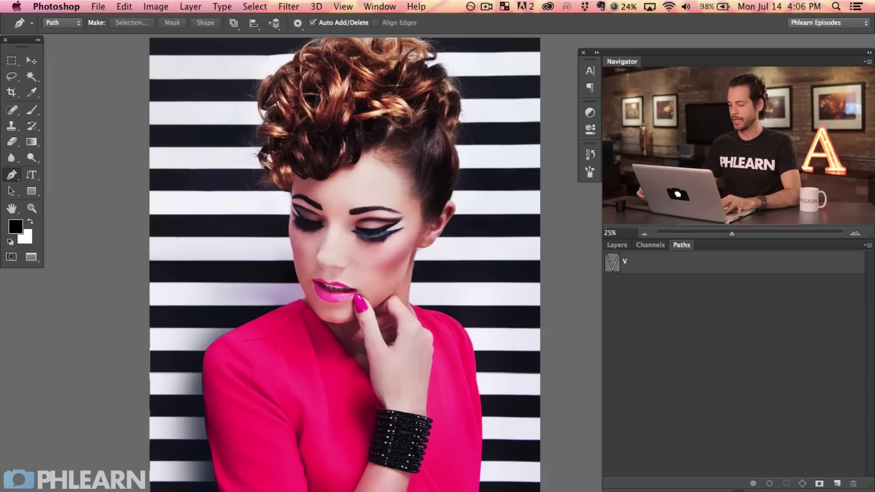
{"action": "left_click", "coordinate": [616, 245]}
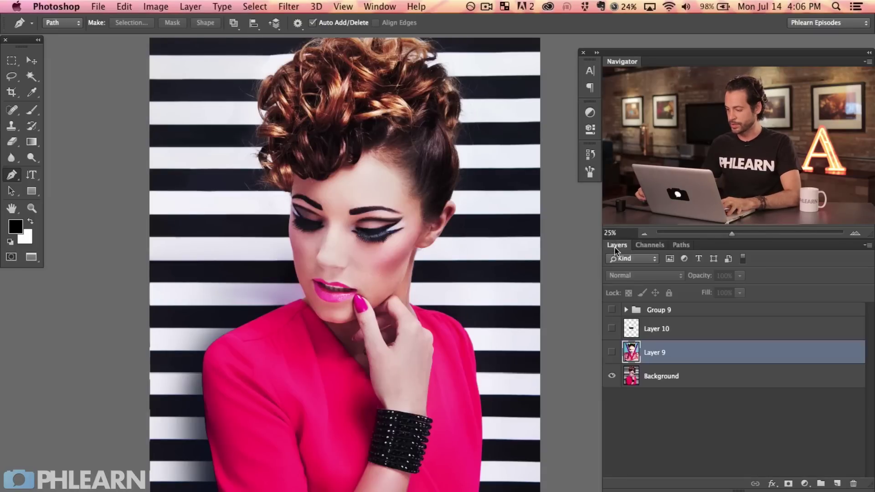
{"action": "left_click", "coordinate": [684, 245]}
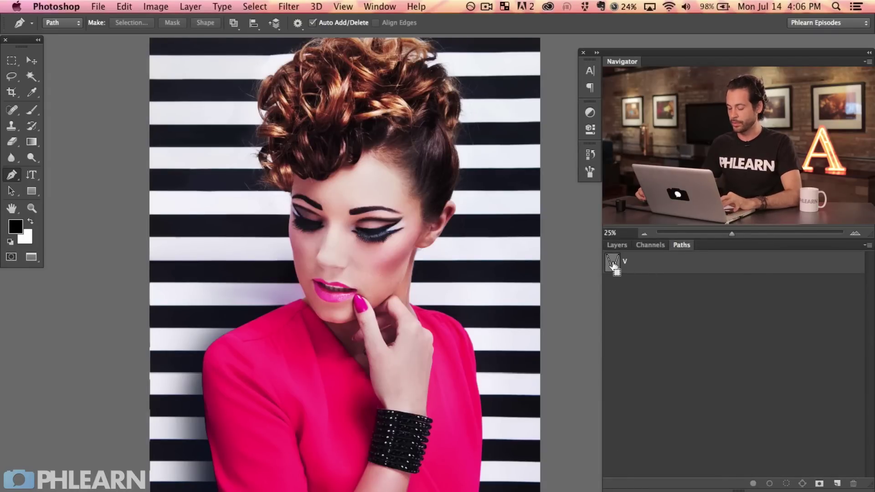
{"action": "left_click", "coordinate": [615, 268], "text": "ctrl"}
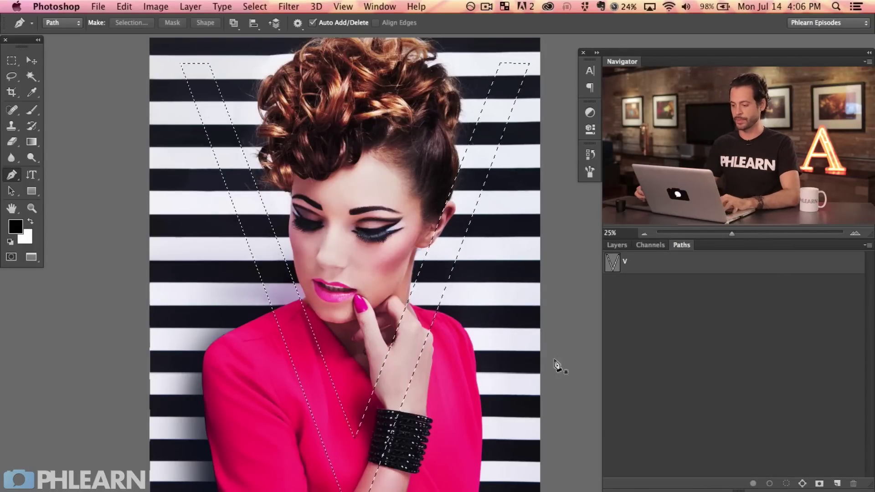
Add an empty layer inside a new group named "V", move Layer 9 above Layer 10, and select the new layer
{"action": "left_click", "coordinate": [618, 245]}
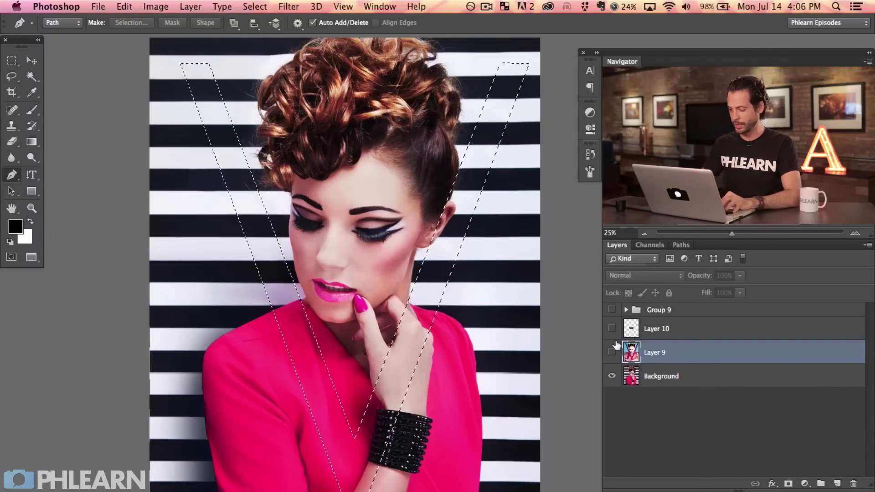
{"action": "key", "text": "super+n"}
{"action": "key", "text": "Escape"}
{"action": "key", "text": "super+shift+alt+n"}
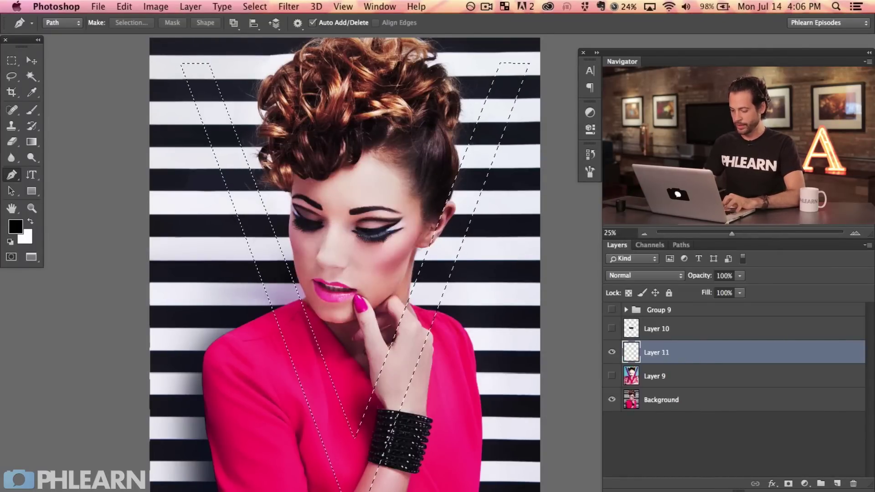
{"action": "key", "text": "super+g"}
{"action": "double_click", "coordinate": [666, 349]}
{"action": "type", "text": "V"}
{"action": "key", "text": "Return"}
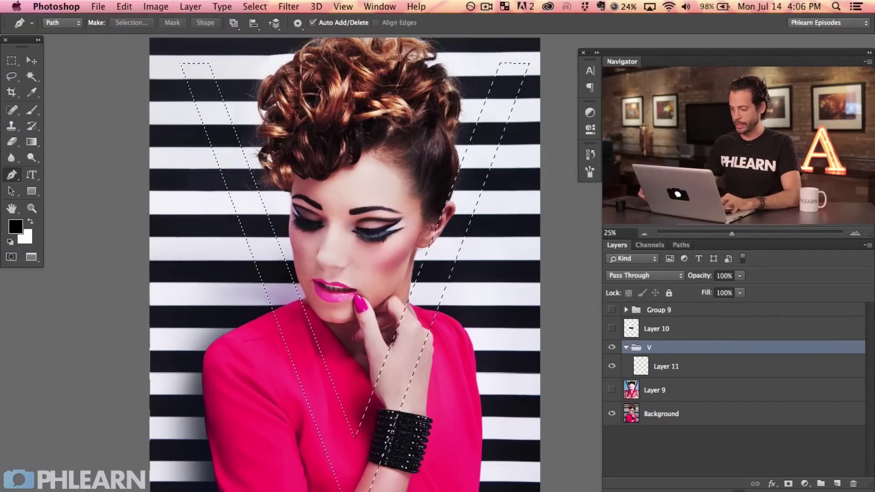
{"action": "left_click_drag", "start_coordinate": [679, 388], "coordinate": [669, 319]}
{"action": "left_click", "coordinate": [679, 391]}
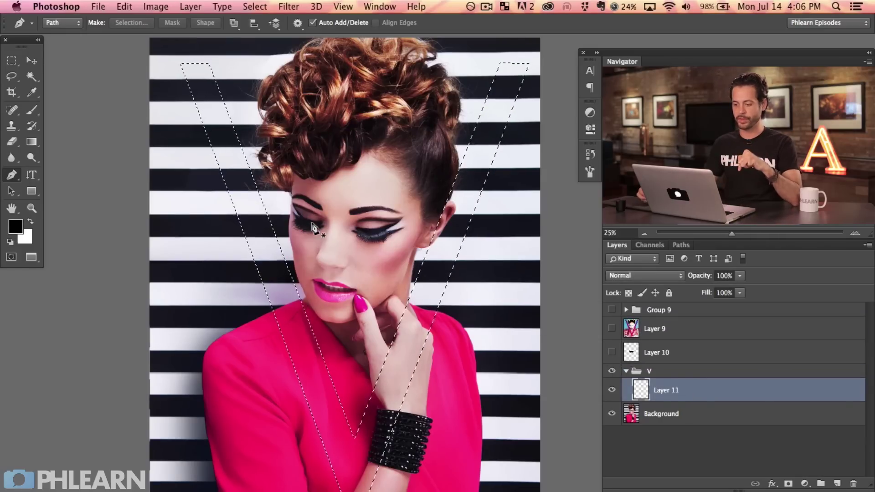
Sample the pink of the model's top, fill the V selection with it on Layer 11, and deselect
{"action": "key", "text": "b"}
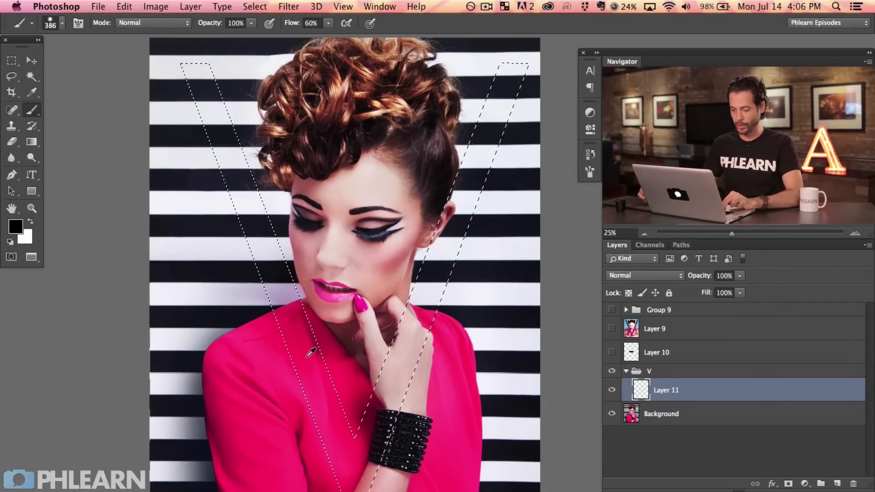
{"action": "left_click", "coordinate": [317, 377], "text": "alt"}
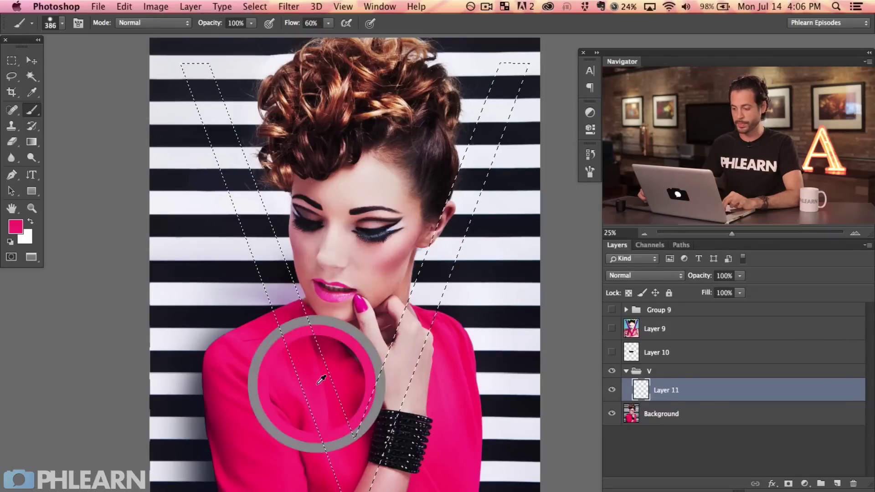
{"action": "left_click", "coordinate": [319, 375], "text": "alt"}
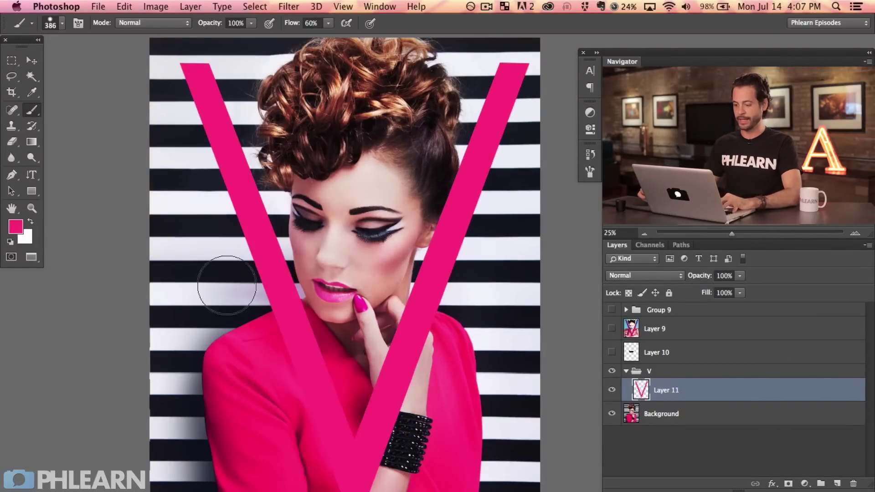
Duplicate the pink V layer twice, hide both copies, and select the original V layer
{"action": "left_click_drag", "start_coordinate": [406, 411], "coordinate": [409, 400]}
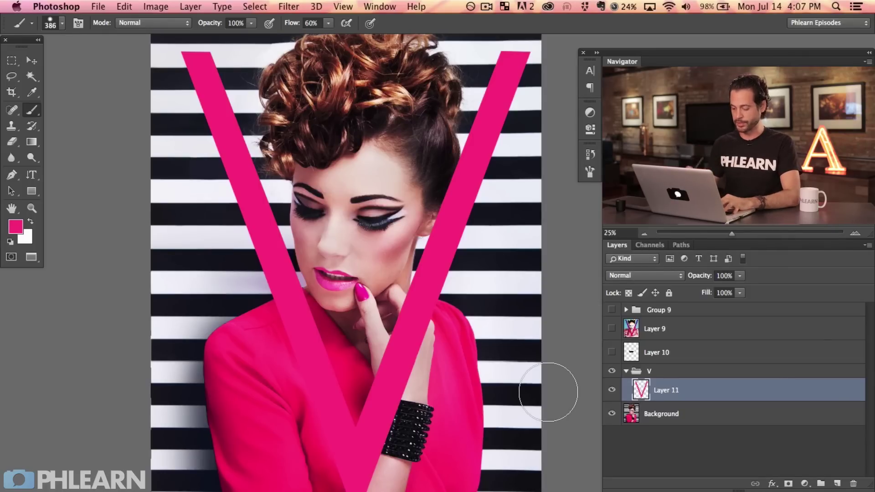
{"action": "key", "text": "super+j"}
{"action": "key", "text": "super+j"}
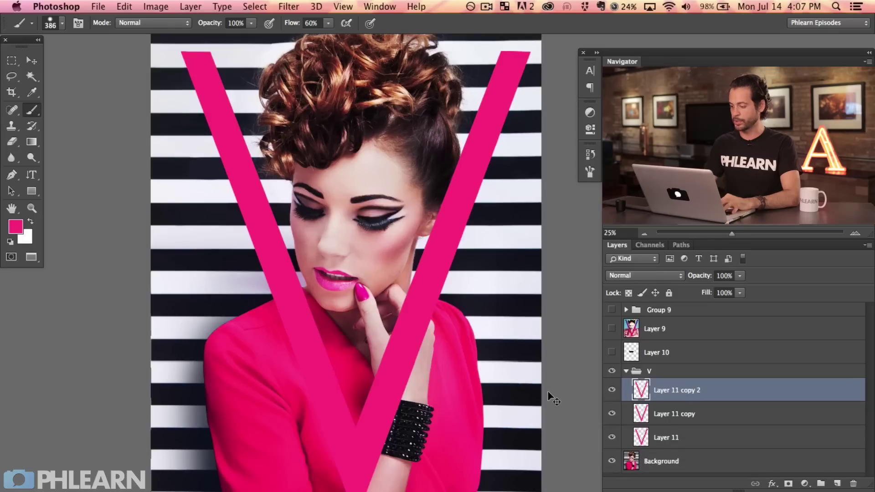
{"action": "left_click", "coordinate": [611, 391]}
{"action": "left_click", "coordinate": [612, 414]}
{"action": "left_click", "coordinate": [681, 439]}
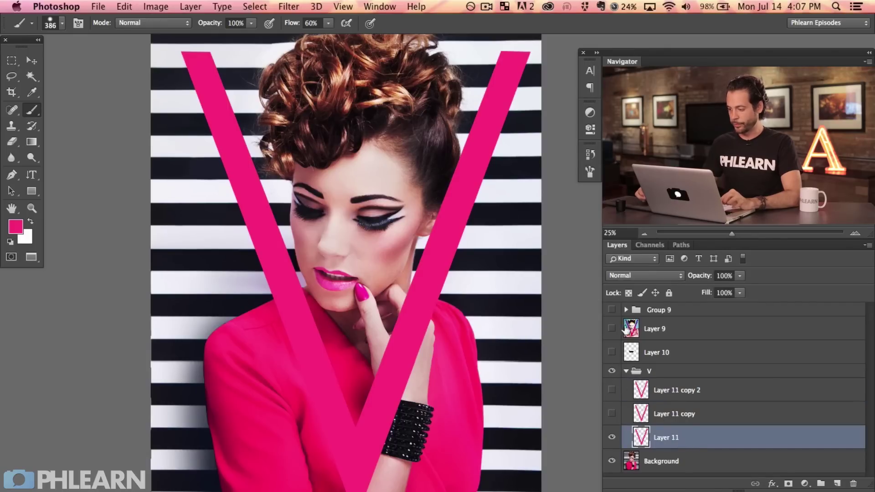
Try the Lighten and Soft Light blend modes on Layer 11, then set it to Exclusion
{"action": "left_click", "coordinate": [625, 275]}
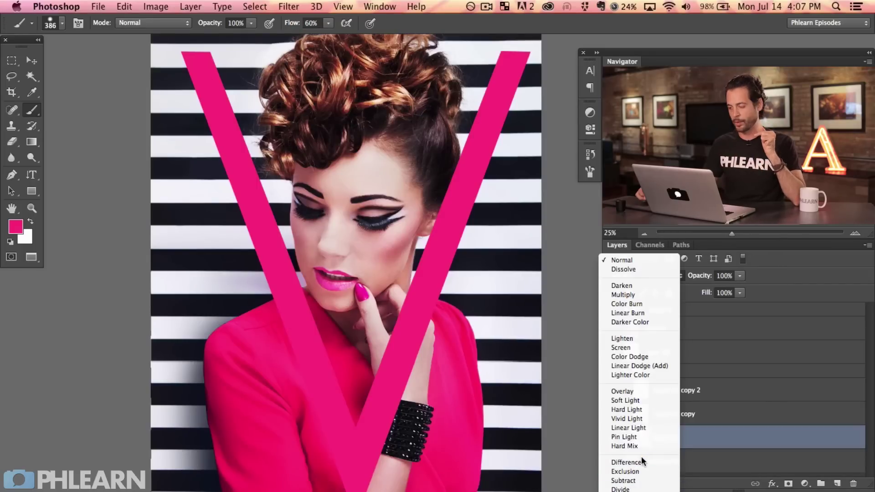
{"action": "left_click", "coordinate": [626, 337]}
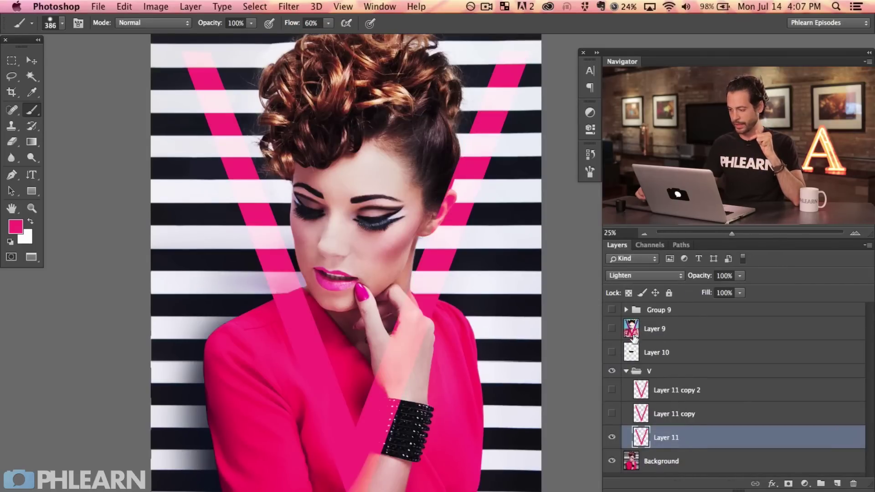
{"action": "left_click", "coordinate": [634, 276]}
{"action": "left_click", "coordinate": [634, 338]}
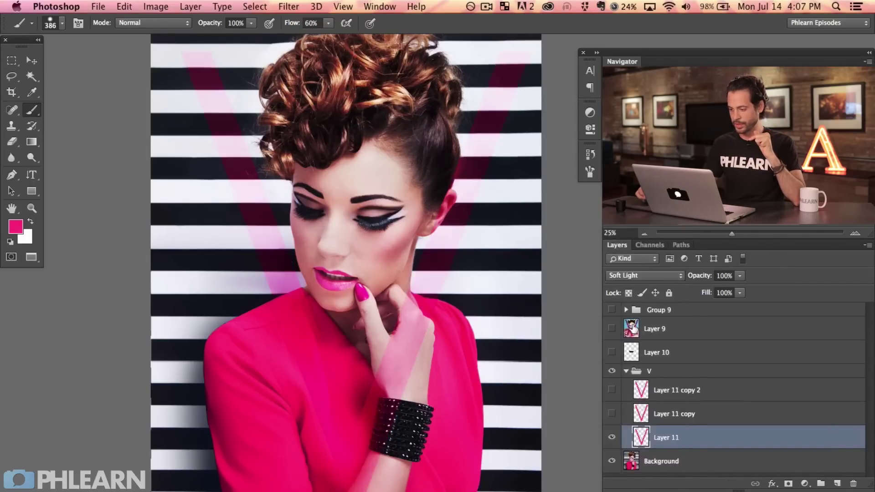
{"action": "left_click", "coordinate": [631, 275]}
{"action": "left_click", "coordinate": [637, 339]}
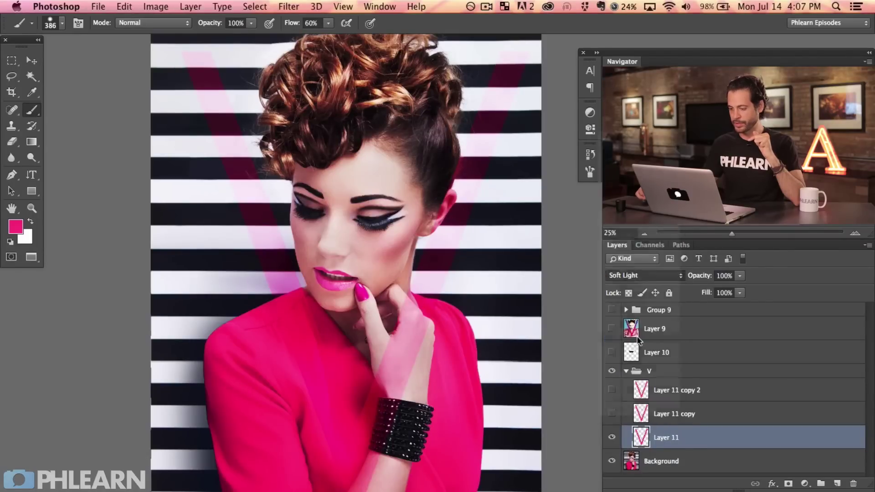
{"action": "left_click", "coordinate": [638, 275]}
{"action": "left_click", "coordinate": [638, 283]}
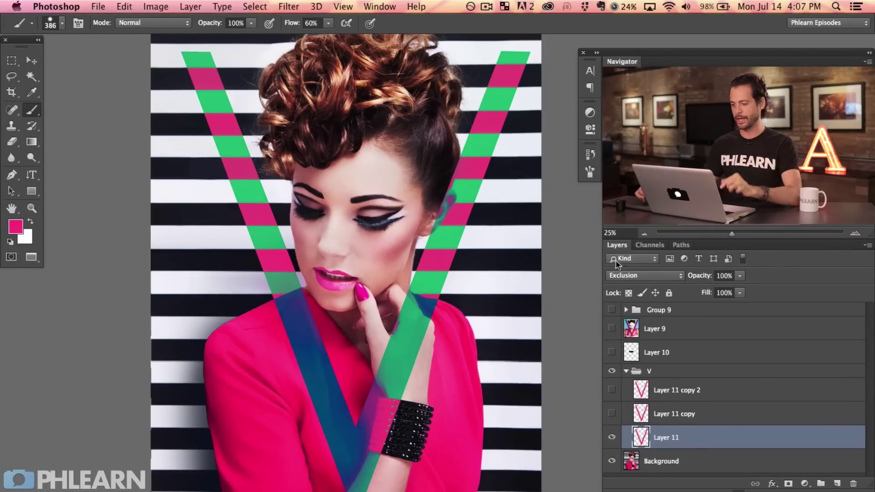
Compare the portrait with and without the Exclusion V by toggling Layer 11's visibility
{"action": "left_click", "coordinate": [608, 437]}
{"action": "left_click", "coordinate": [609, 437]}
{"action": "left_click", "coordinate": [608, 436]}
{"action": "left_click", "coordinate": [609, 436]}
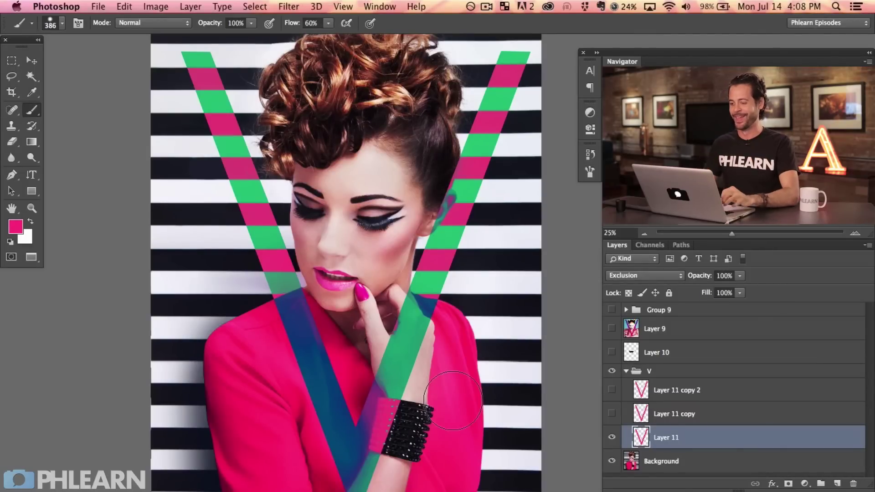
{"action": "left_click", "coordinate": [611, 440]}
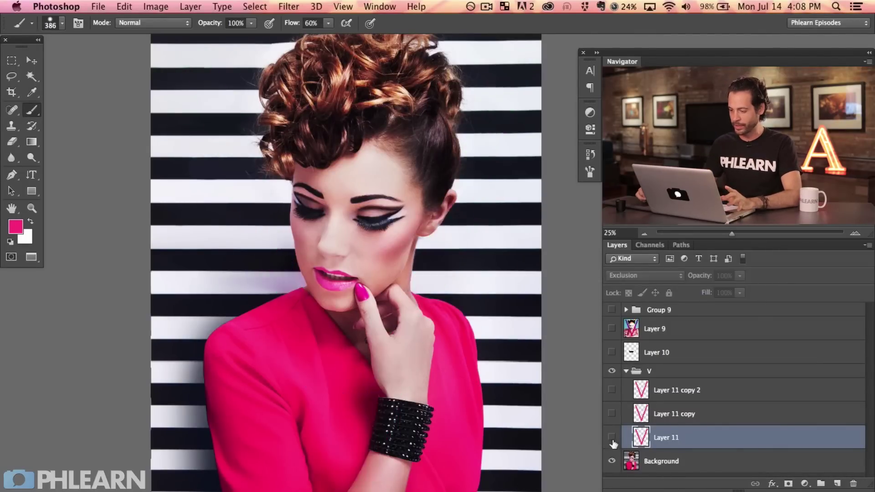
{"action": "left_click", "coordinate": [612, 438]}
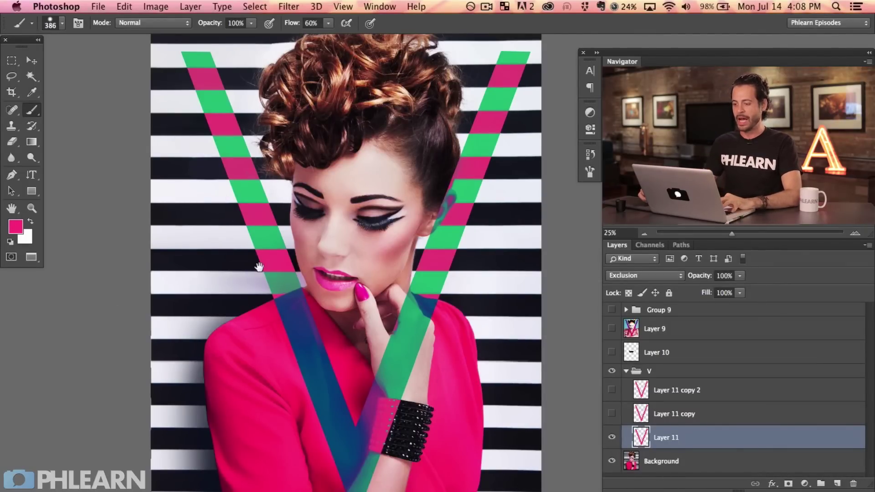
Create a new empty path named "Body" for outlining the model's body where the V crosses it
{"action": "scroll", "coordinate": [197, 134], "scroll_direction": "up", "scroll_amount": 2}
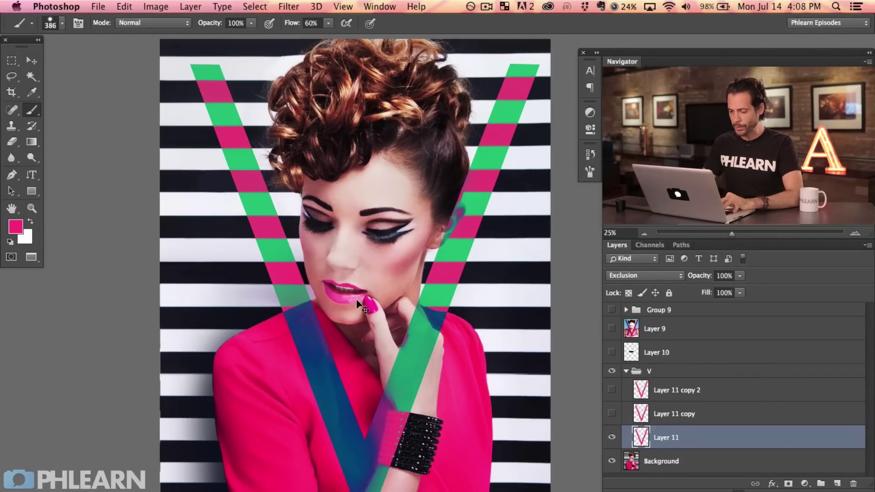
{"action": "key", "text": "super+equal"}
{"action": "key", "text": "super+equal"}
{"action": "key", "text": "super+equal"}
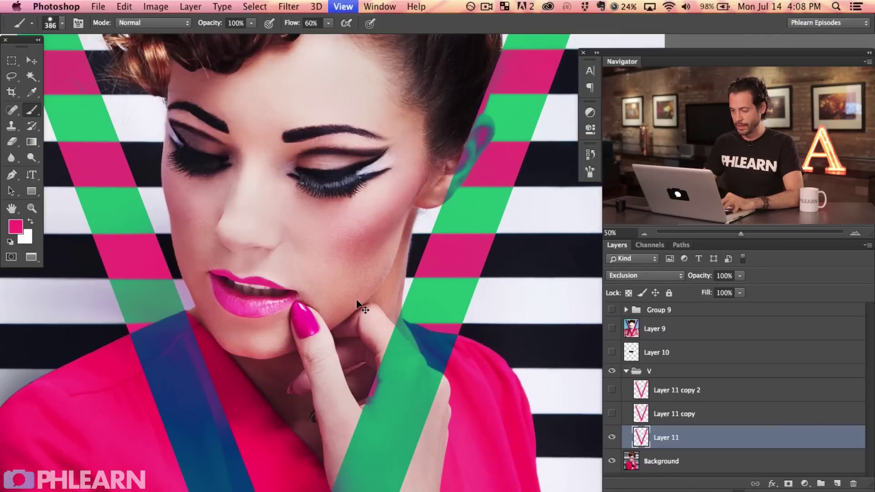
{"action": "key", "text": "super+equal"}
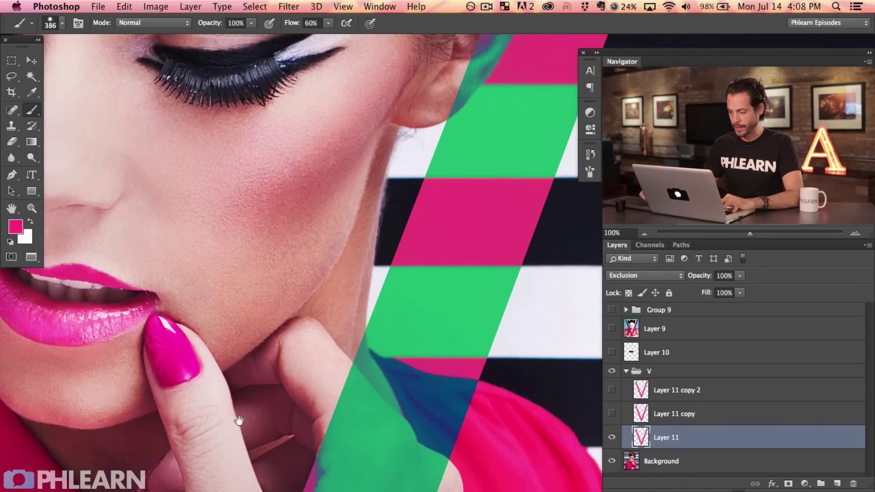
{"action": "left_click_drag", "start_coordinate": [246, 424], "coordinate": [482, 315]}
{"action": "scroll", "coordinate": [410, 313], "scroll_direction": "left", "scroll_amount": 5}
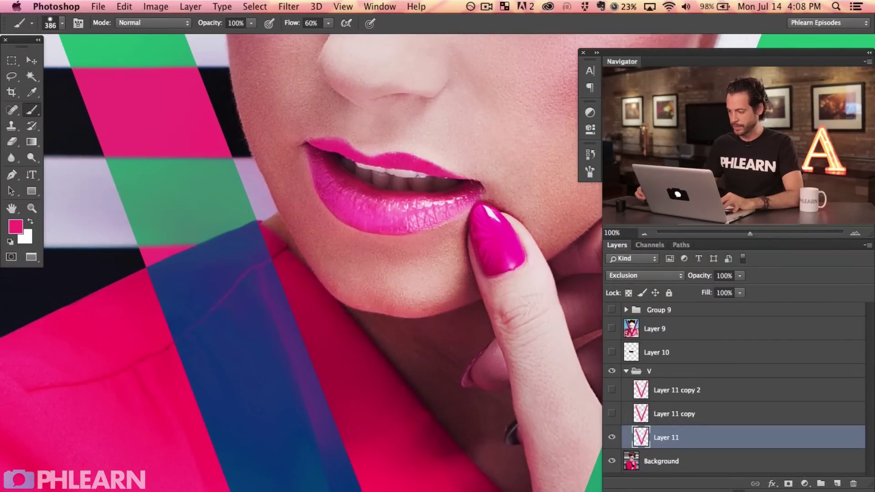
{"action": "left_click", "coordinate": [680, 245]}
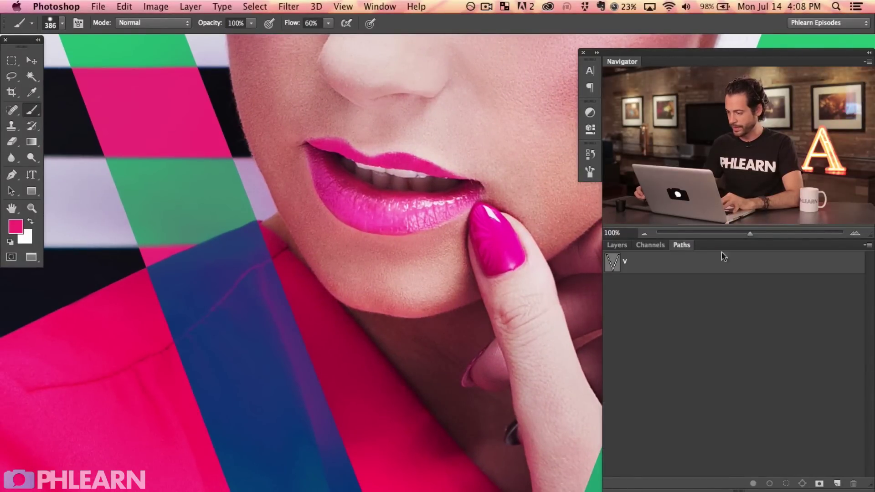
{"action": "left_click", "coordinate": [837, 483]}
{"action": "double_click", "coordinate": [633, 284]}
{"action": "type", "text": "Bo"}
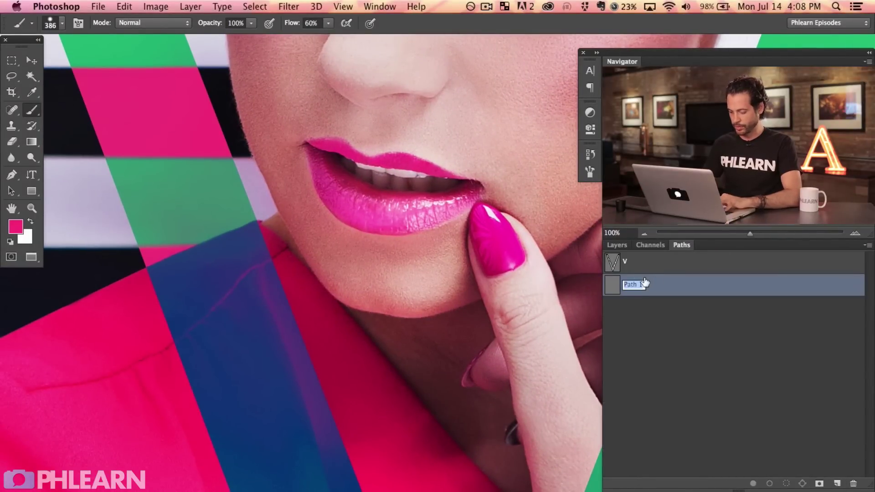
{"action": "type", "text": "dy"}
{"action": "key", "text": "Return"}
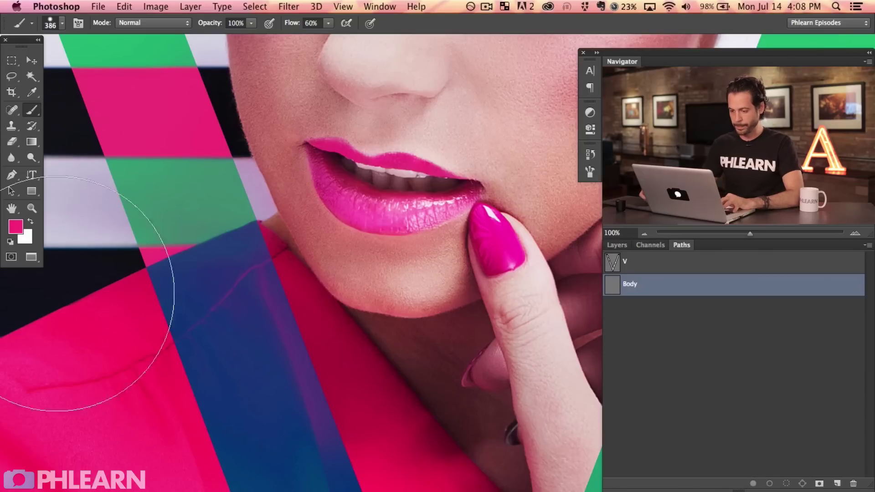
Start the Body path with the Pen tool, tracing the shoulder edge on the model's chin side where the V's first arm crosses it
{"action": "key", "text": "p"}
{"action": "scroll", "coordinate": [237, 310], "scroll_direction": "down", "scroll_amount": 2}
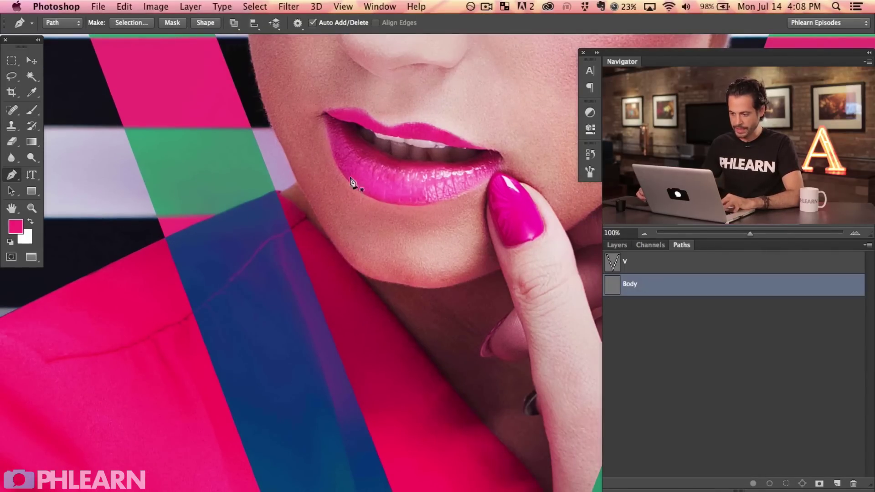
{"action": "left_click_drag", "start_coordinate": [114, 286], "coordinate": [196, 224]}
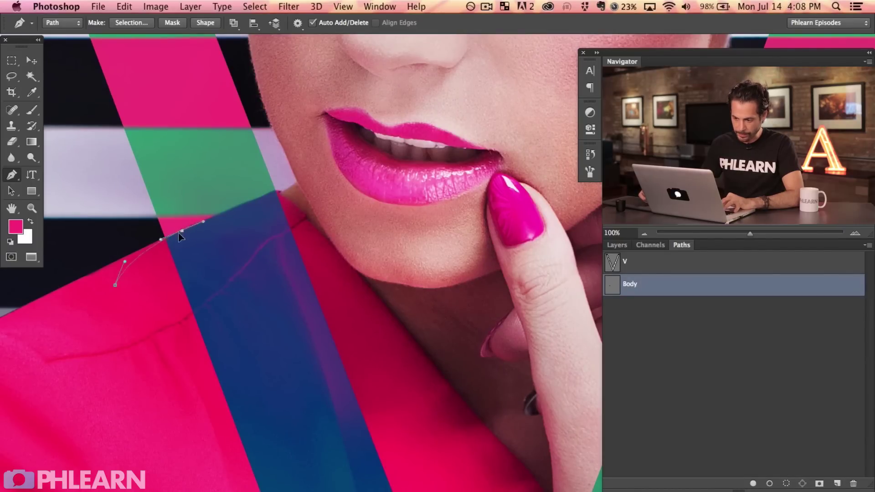
{"action": "left_click_drag", "start_coordinate": [280, 191], "coordinate": [291, 194]}
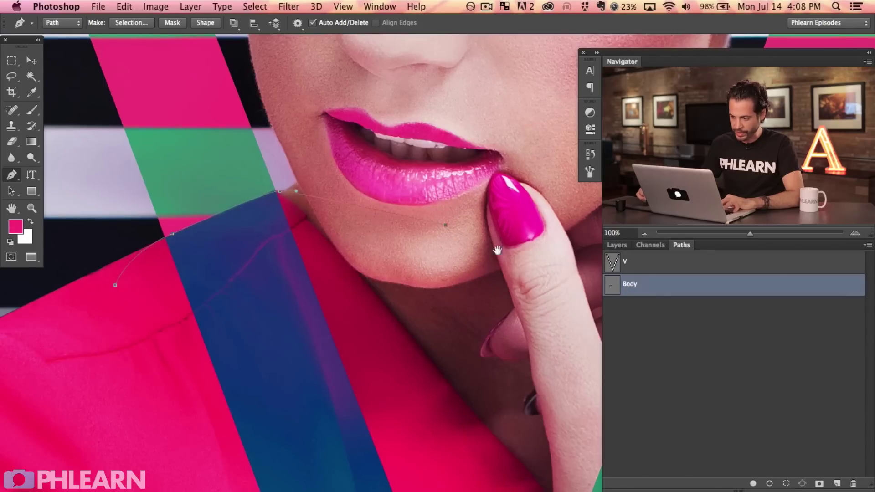
Continue the Body path across the chin and neck, following the far shoulder's edge through the V's other arm
{"action": "scroll", "coordinate": [502, 250], "scroll_direction": "right", "scroll_amount": 10}
{"action": "left_click_drag", "start_coordinate": [327, 170], "coordinate": [329, 184]}
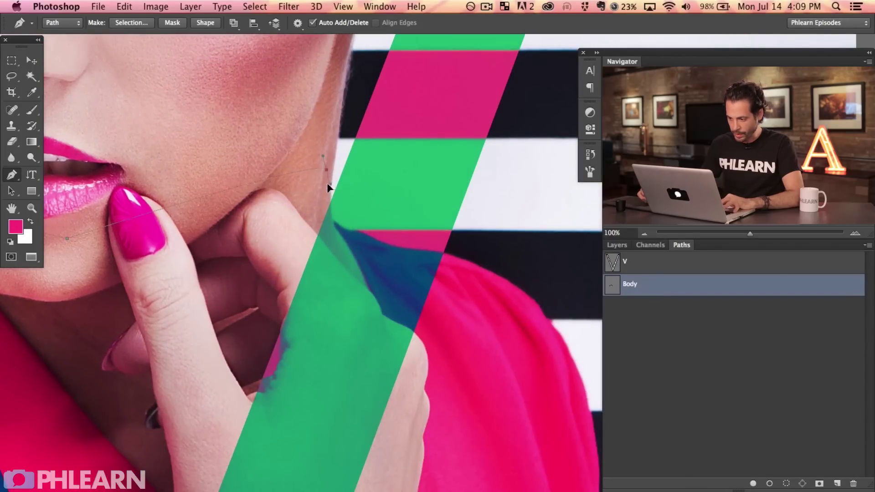
{"action": "left_click", "coordinate": [333, 222]}
{"action": "left_click_drag", "start_coordinate": [348, 232], "coordinate": [396, 246]}
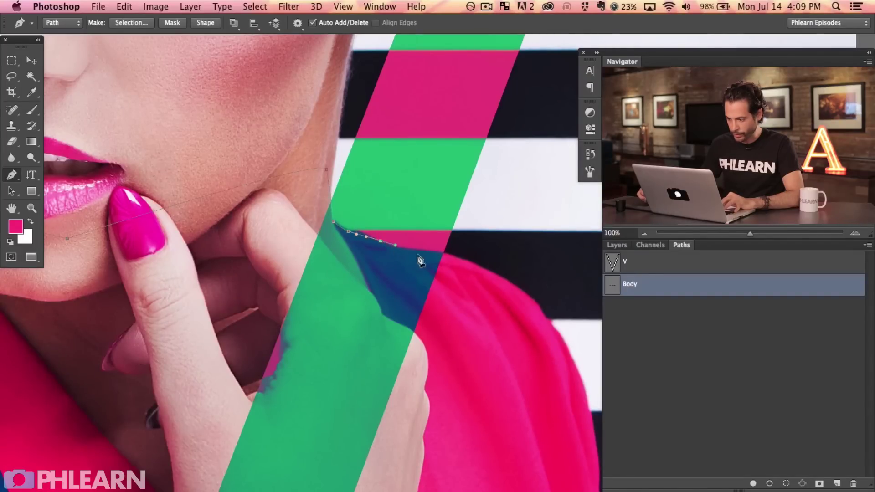
{"action": "left_click_drag", "start_coordinate": [435, 248], "coordinate": [464, 259]}
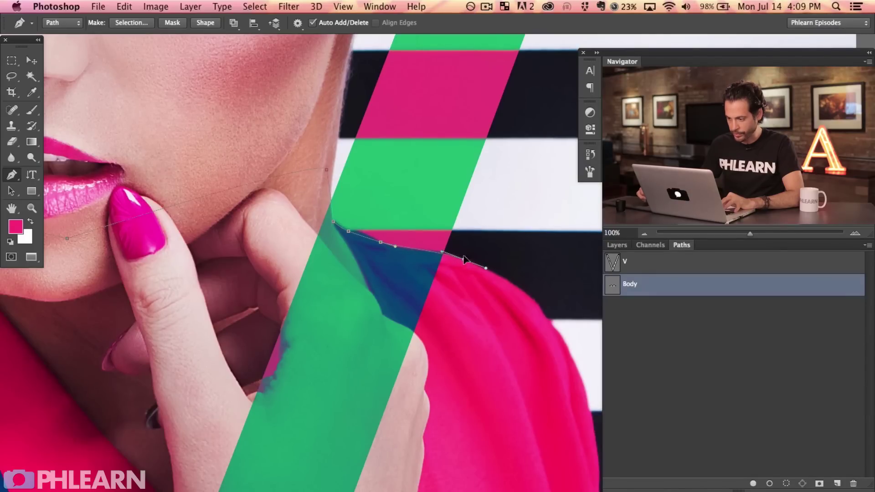
Run the Body path loosely down through the jacket, below the V's tip and back up to the first shoulder, enclosing the torso
{"action": "left_click", "coordinate": [502, 446]}
{"action": "key", "text": "super+minus"}
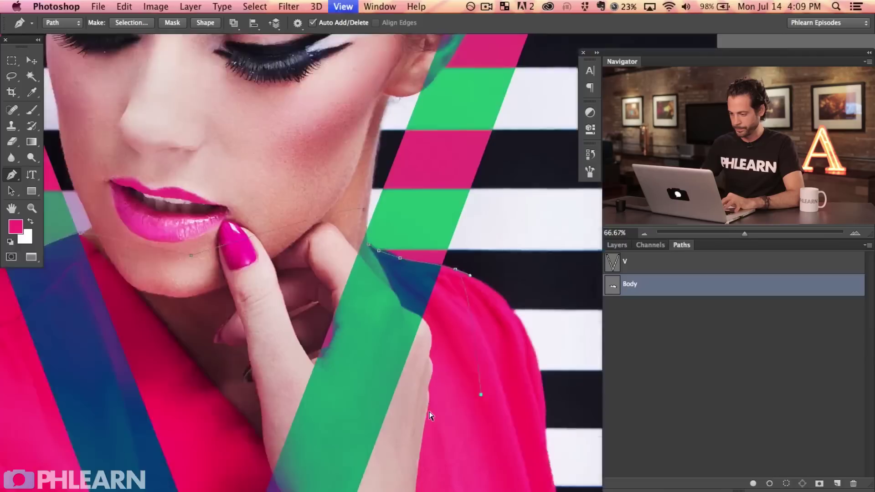
{"action": "key", "text": "super+minus"}
{"action": "scroll", "coordinate": [431, 415], "scroll_direction": "down", "scroll_amount": 2}
{"action": "left_click", "coordinate": [403, 454]}
{"action": "left_click", "coordinate": [276, 467]}
{"action": "left_click", "coordinate": [226, 312]}
{"action": "left_click", "coordinate": [209, 199]}
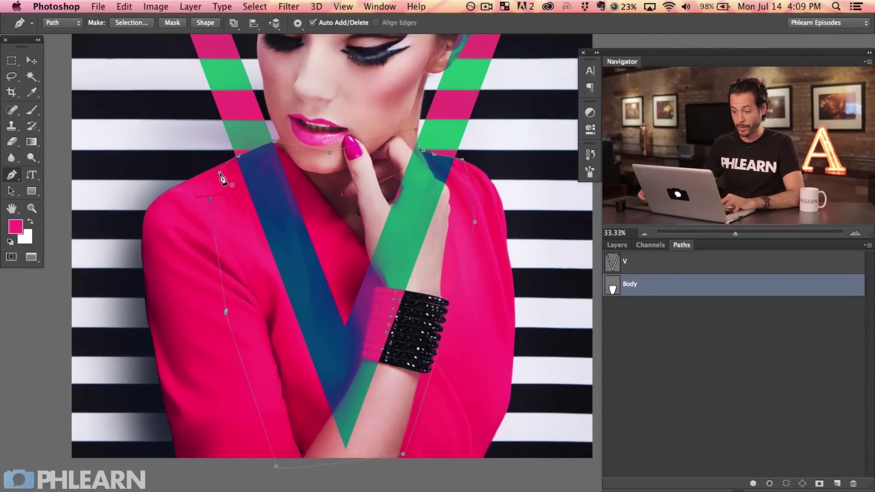
{"action": "left_click", "coordinate": [220, 173]}
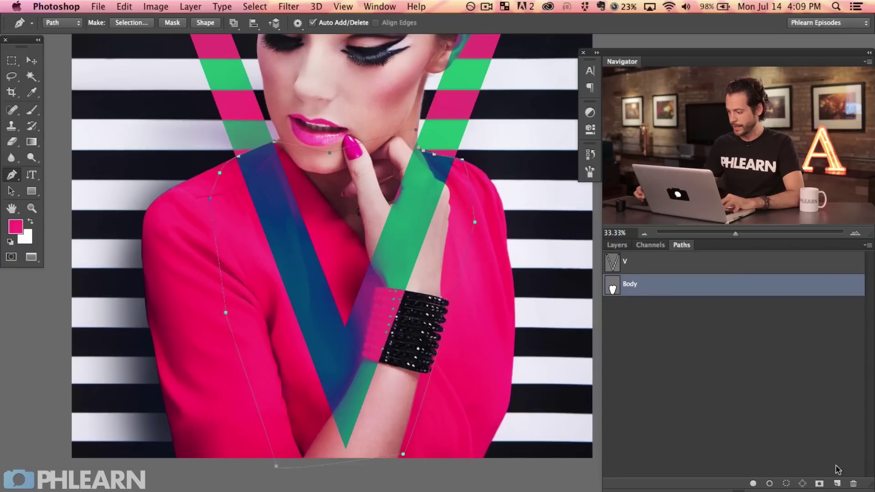
Create a new path named "Ear"
{"action": "left_click", "coordinate": [838, 484]}
{"action": "double_click", "coordinate": [647, 309]}
{"action": "type", "text": "Ear"}
{"action": "key", "text": "Return"}
Start the Ear path along the bottom of the earlobe, up to where the V's edge crosses it
{"action": "key", "text": "super+equal"}
{"action": "key", "text": "super+equal"}
{"action": "key", "text": "super+equal"}
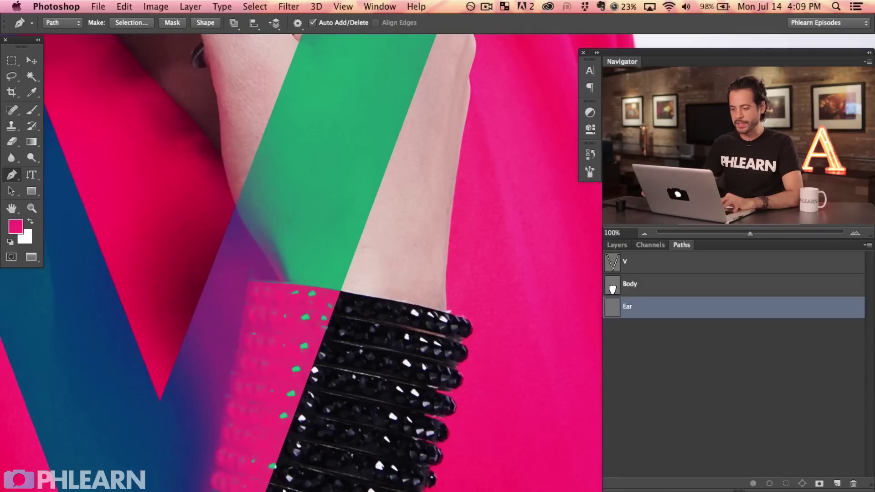
{"action": "left_click_drag", "start_coordinate": [541, 201], "coordinate": [275, 401]}
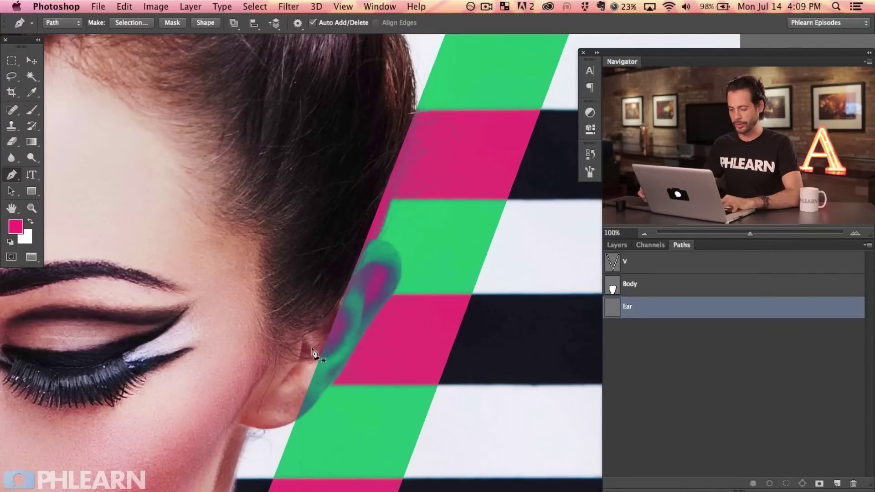
{"action": "key", "text": "super+equal"}
{"action": "left_click_drag", "start_coordinate": [381, 313], "coordinate": [433, 262]}
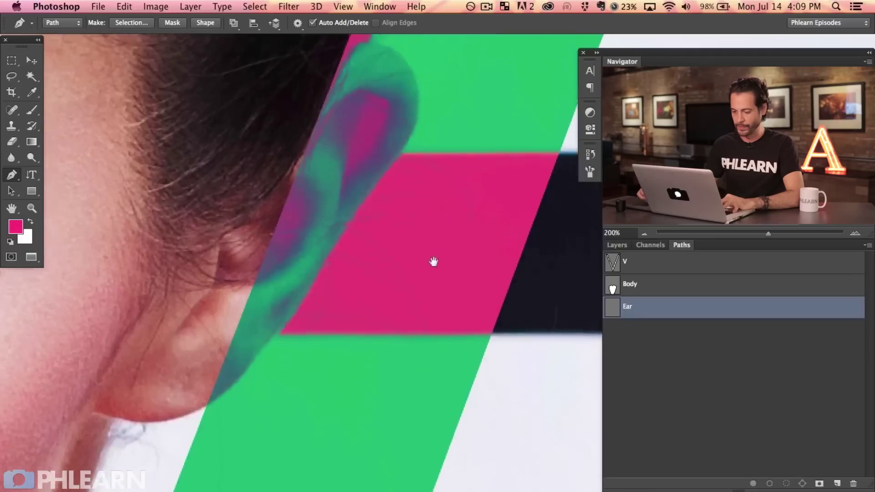
{"action": "scroll", "coordinate": [179, 410], "scroll_direction": "down", "scroll_amount": 3}
{"action": "left_click_drag", "start_coordinate": [160, 389], "coordinate": [169, 389]}
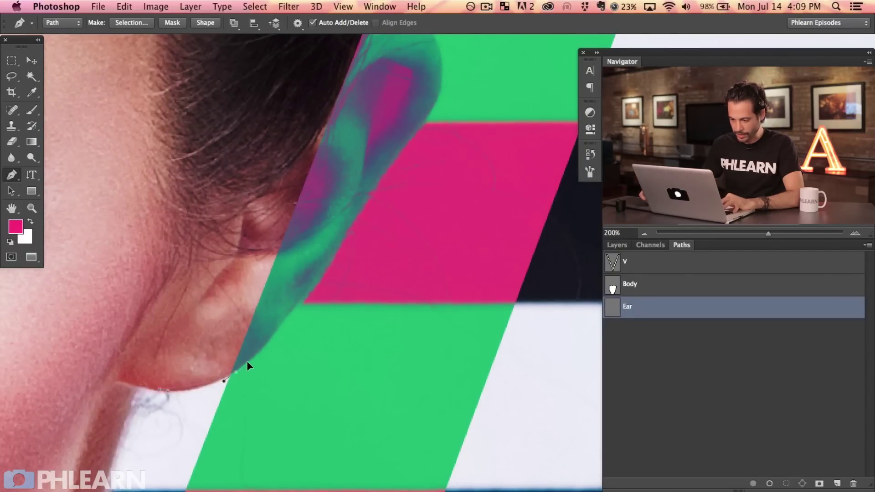
{"action": "left_click_drag", "start_coordinate": [248, 365], "coordinate": [236, 376]}
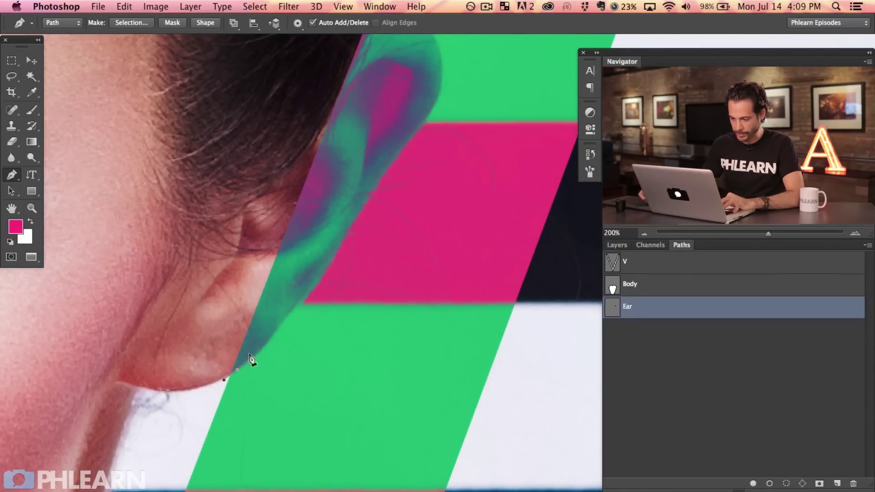
Extend the Ear path up the ear's outer edge with curved anchor points that follow its contour
{"action": "mouse_move", "coordinate": [300, 299]}
{"action": "left_mouse_down"}
{"action": "mouse_move", "coordinate": [288, 330]}
{"action": "mouse_move", "coordinate": [288, 309]}
{"action": "left_mouse_up"}
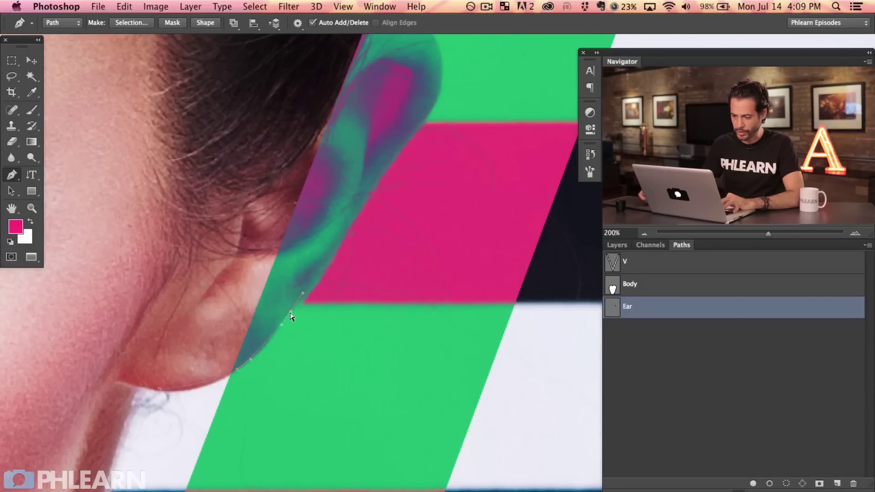
{"action": "left_click_drag", "start_coordinate": [284, 322], "coordinate": [258, 356]}
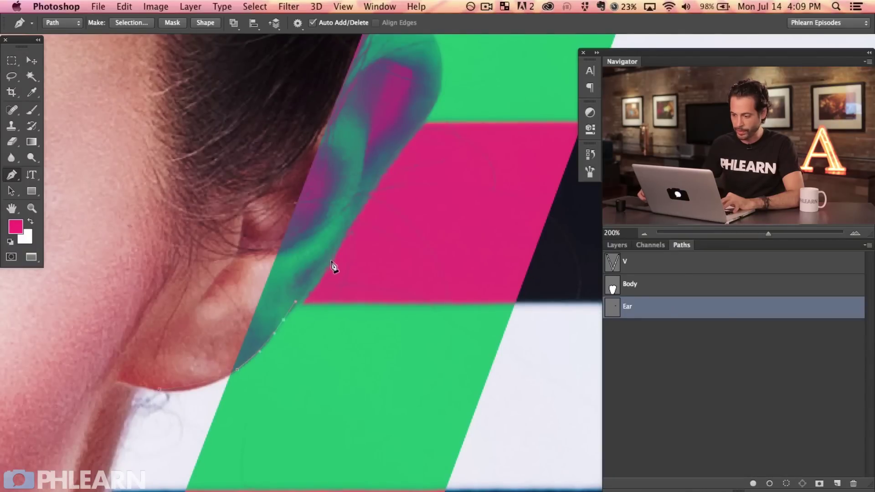
{"action": "left_click_drag", "start_coordinate": [296, 302], "coordinate": [301, 303]}
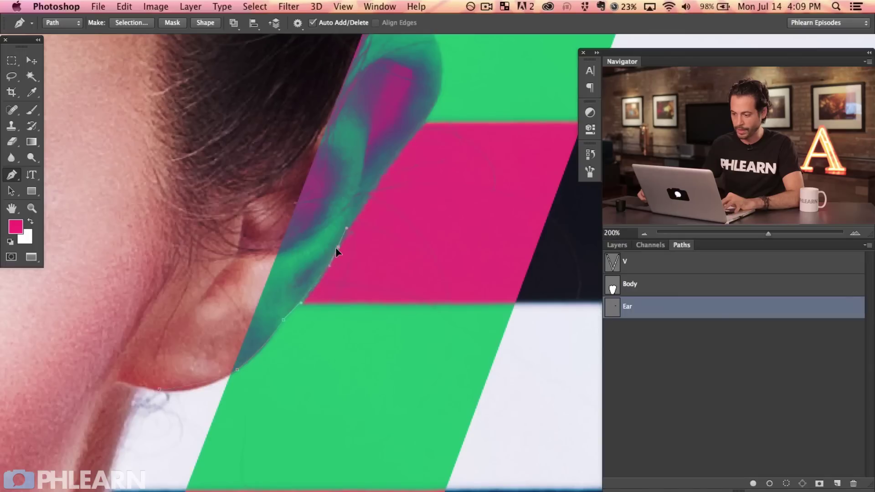
{"action": "left_click_drag", "start_coordinate": [377, 190], "coordinate": [387, 214]}
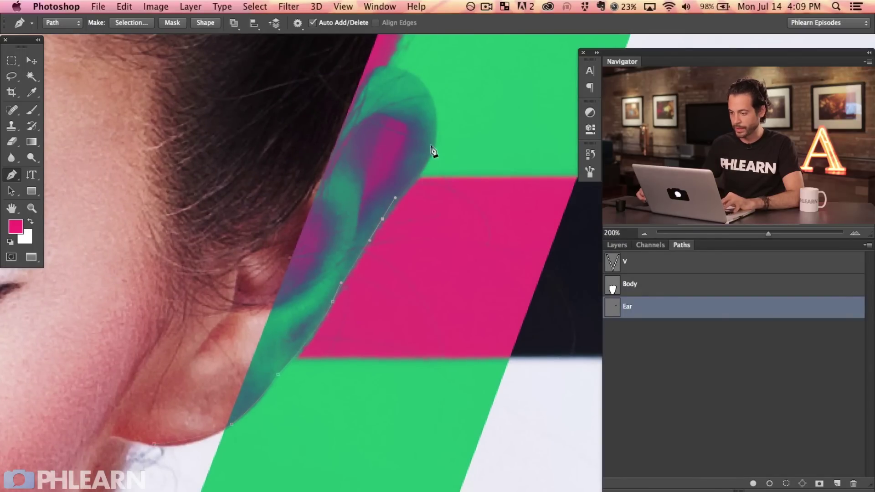
Curve the Ear path around the top of the ear, adjusting its direction handles, and end on a corner point at the hair
{"action": "left_click_drag", "start_coordinate": [436, 120], "coordinate": [434, 93]}
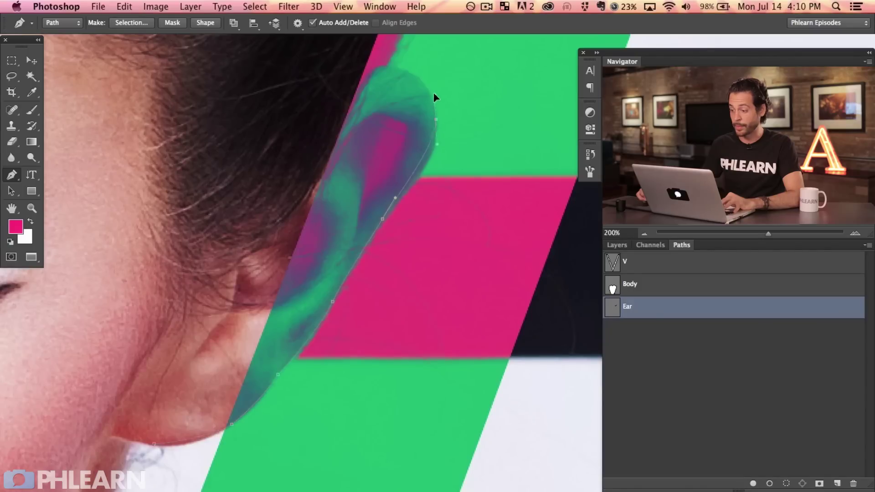
{"action": "left_click", "coordinate": [438, 145]}
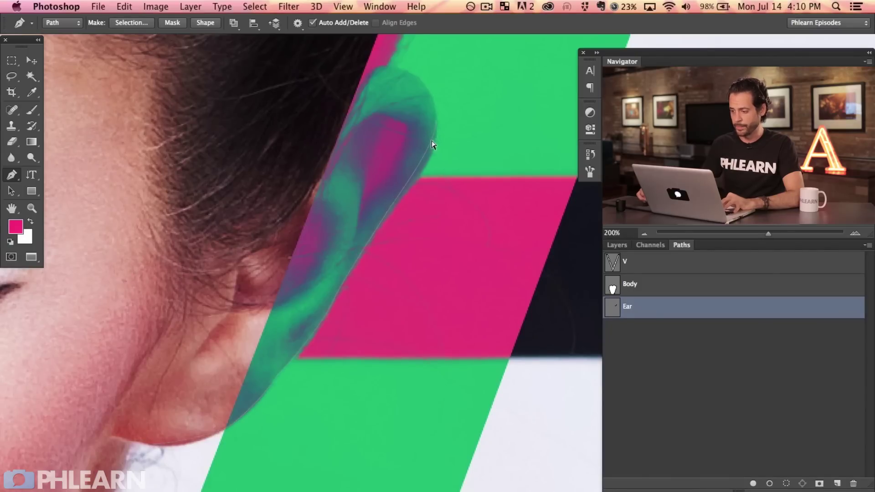
{"action": "left_click", "coordinate": [440, 164]}
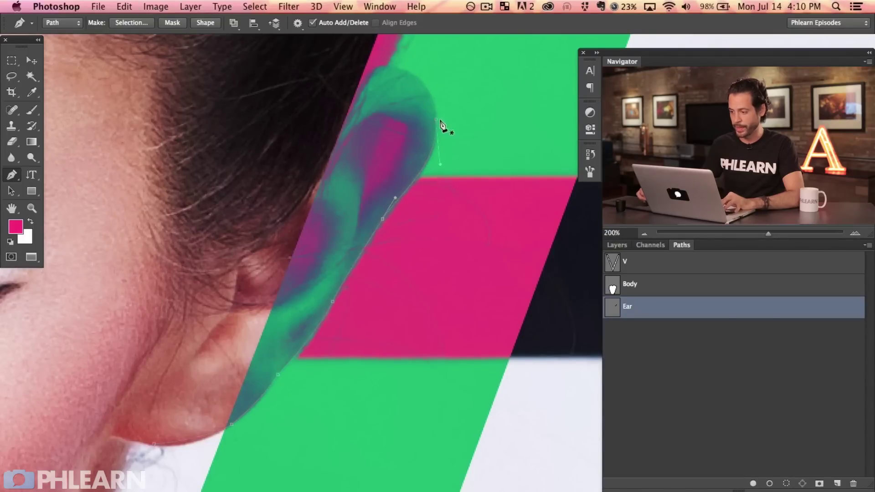
{"action": "left_click", "coordinate": [437, 119]}
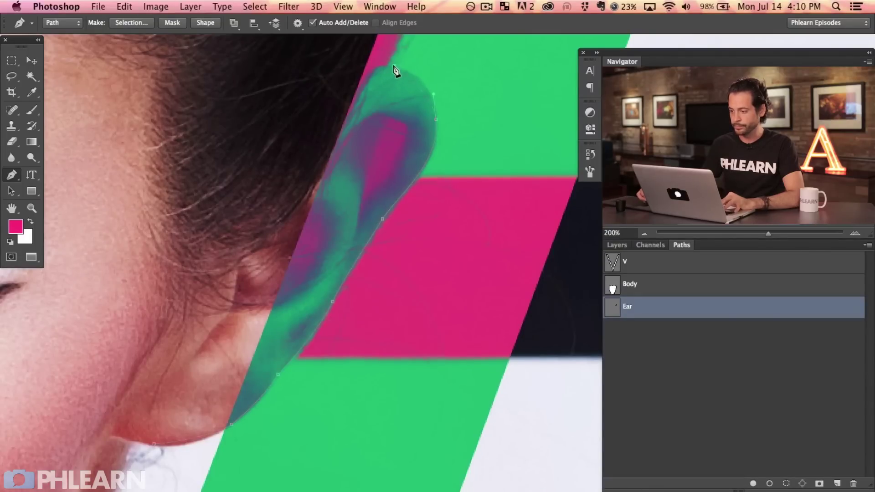
{"action": "left_click", "coordinate": [367, 64]}
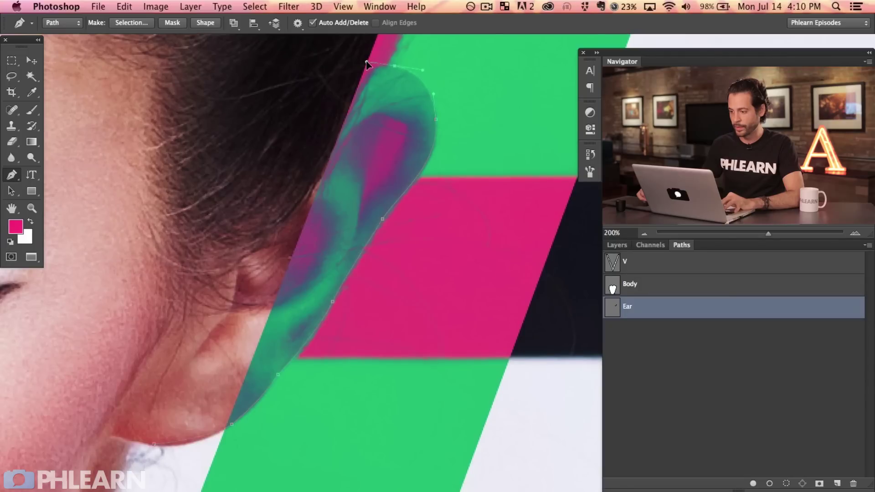
{"action": "left_click", "coordinate": [395, 66], "text": "alt"}
Extend the Ear path up along the hair's edge and bring it back through the head to enclose the ear
{"action": "scroll", "coordinate": [386, 69], "scroll_direction": "up", "scroll_amount": 10}
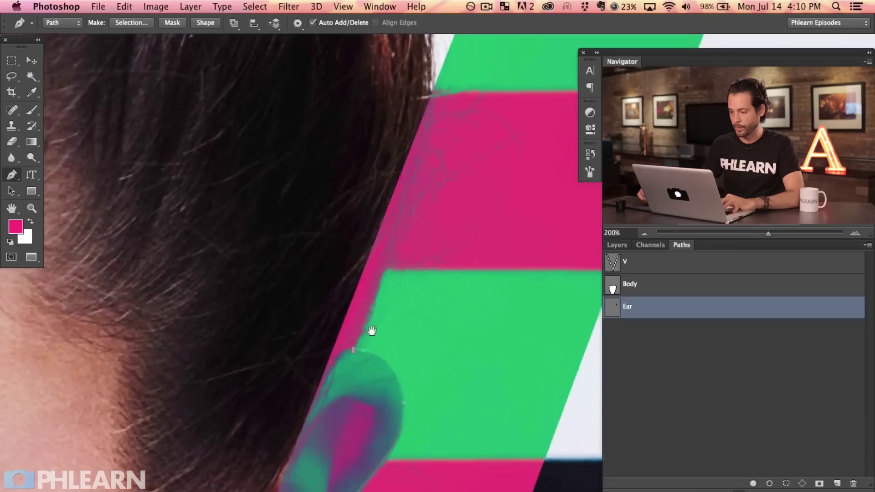
{"action": "left_click_drag", "start_coordinate": [420, 133], "coordinate": [417, 267]}
{"action": "scroll", "coordinate": [270, 313], "scroll_direction": "down", "scroll_amount": 10}
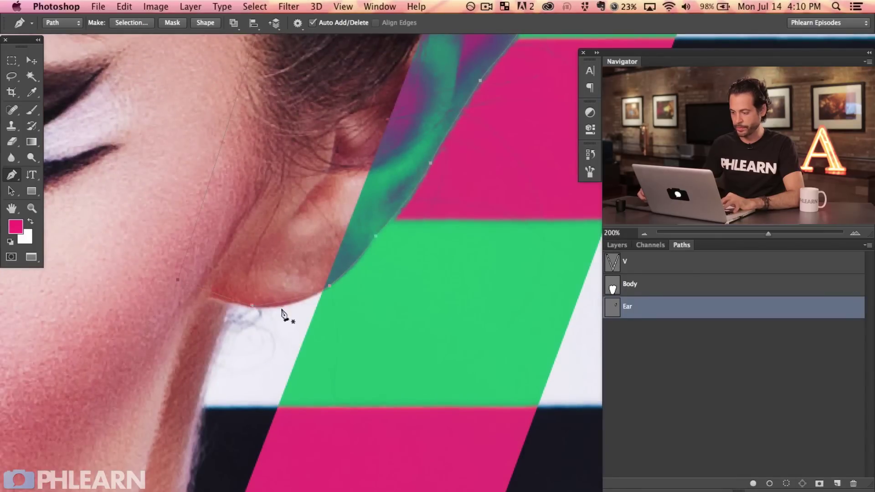
Review the Body and Ear paths against the whole cover and return to the layer list
{"action": "key", "text": "super+minus"}
{"action": "key", "text": "super+minus"}
{"action": "key", "text": "super+minus"}
{"action": "key", "text": "super+minus"}
{"action": "key", "text": "super+minus"}
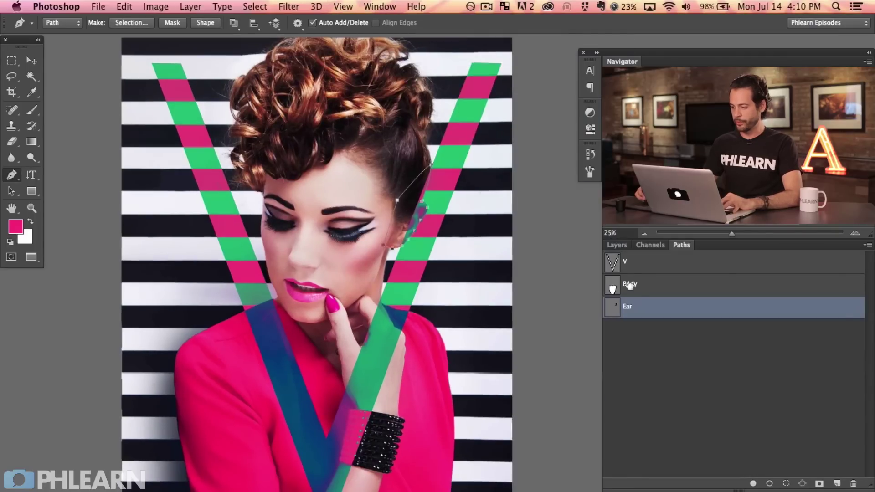
{"action": "left_click", "coordinate": [636, 297]}
{"action": "left_click", "coordinate": [630, 308]}
{"action": "left_click", "coordinate": [617, 246]}
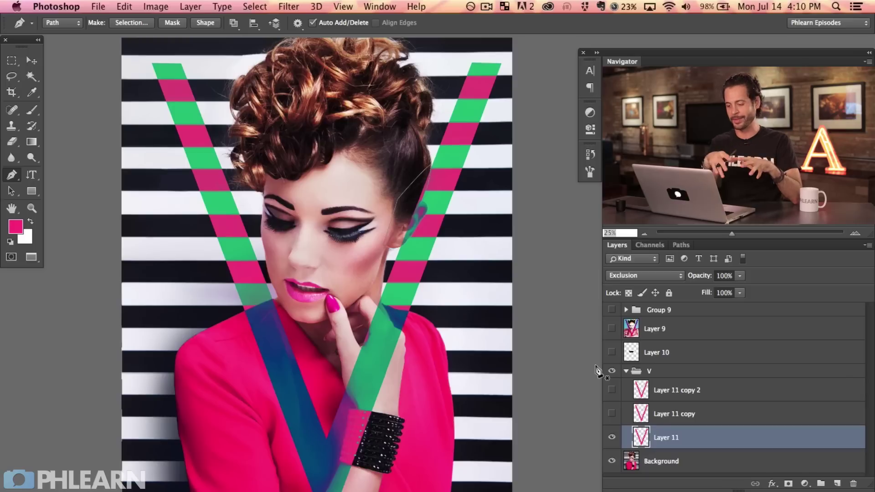
Compare the blended V with the solid pink V by toggling the visibility of Layer 11 copy
{"action": "left_click", "coordinate": [611, 414]}
{"action": "left_click", "coordinate": [612, 415]}
{"action": "left_click", "coordinate": [612, 415]}
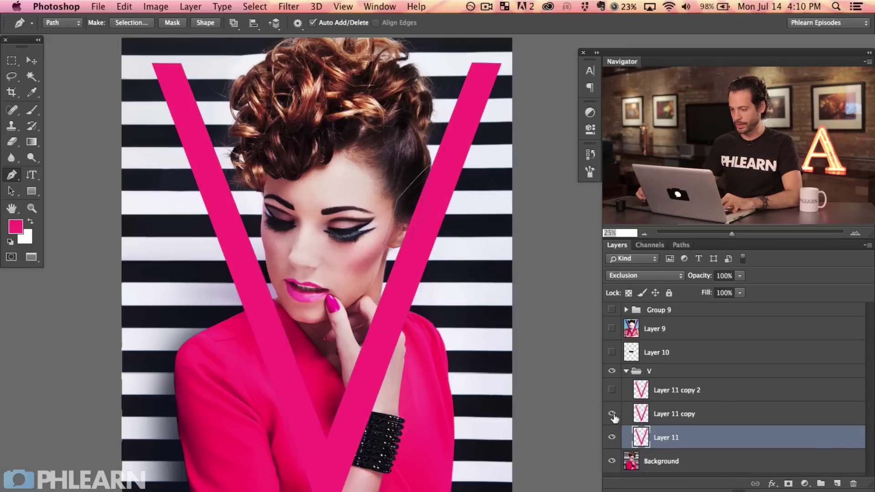
{"action": "left_click", "coordinate": [612, 415]}
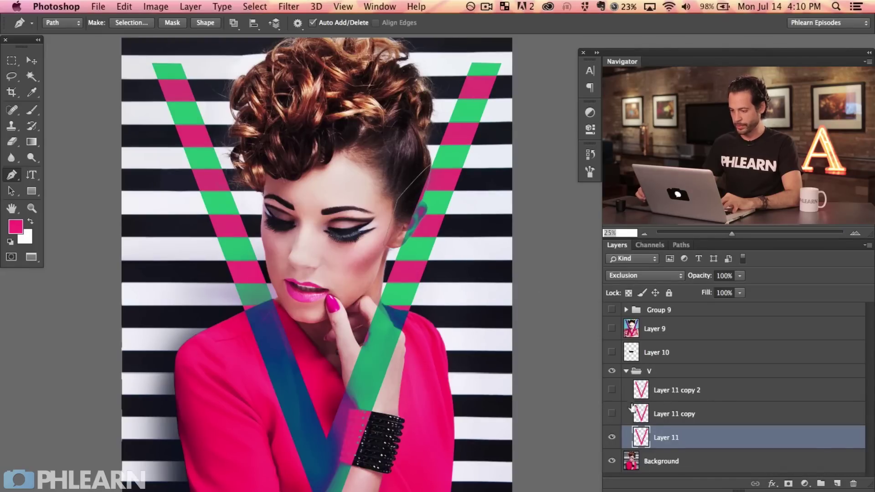
Sample the green from the blended V, fill Layer 11 copy with it while its transparent pixels are locked, and hide that layer
{"action": "key", "text": "b"}
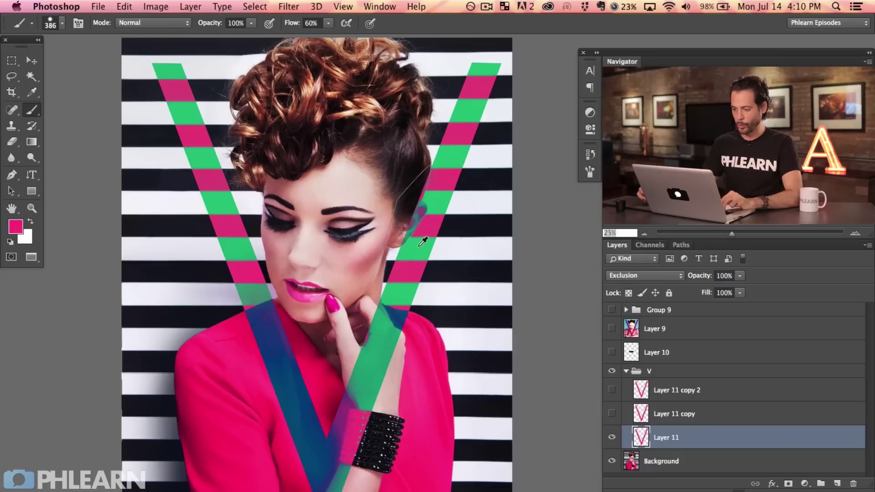
{"action": "left_click", "coordinate": [422, 252], "text": "alt"}
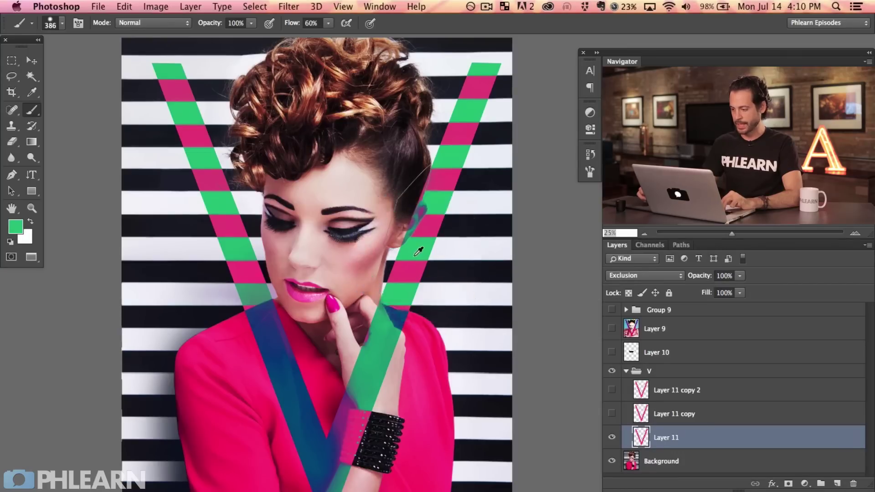
{"action": "left_click", "coordinate": [612, 414]}
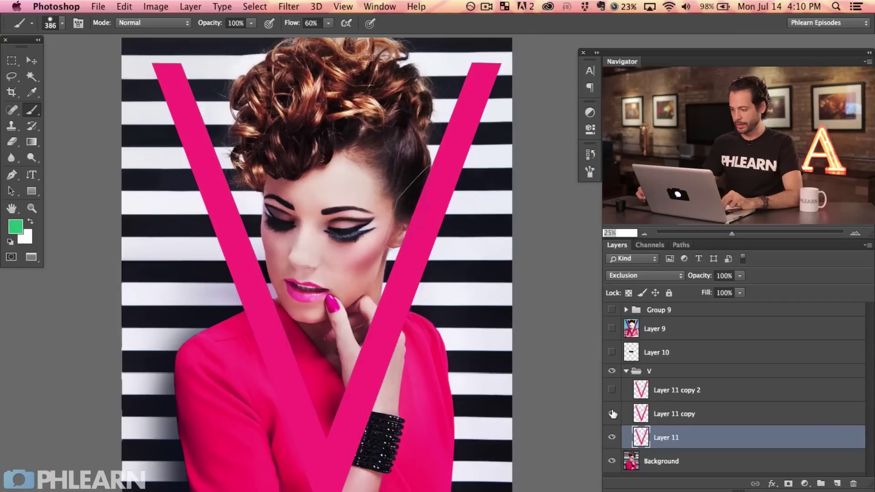
{"action": "left_click", "coordinate": [677, 416]}
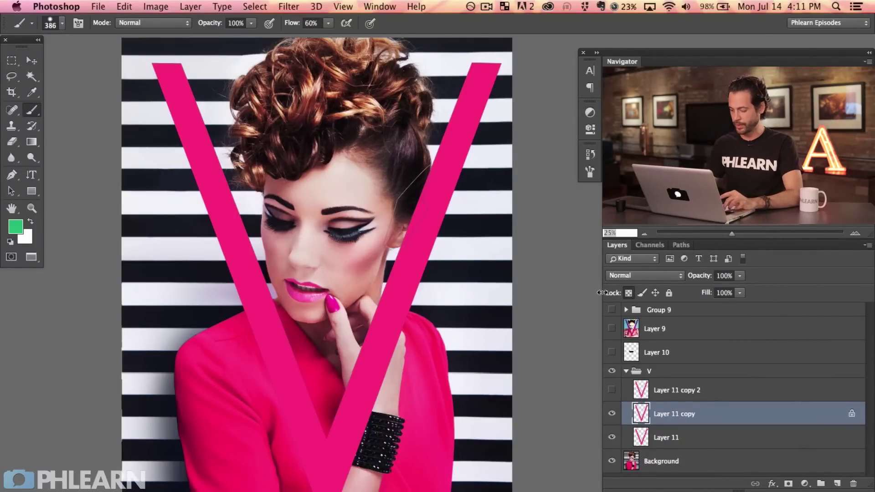
{"action": "key", "text": "alt+BackSpace"}
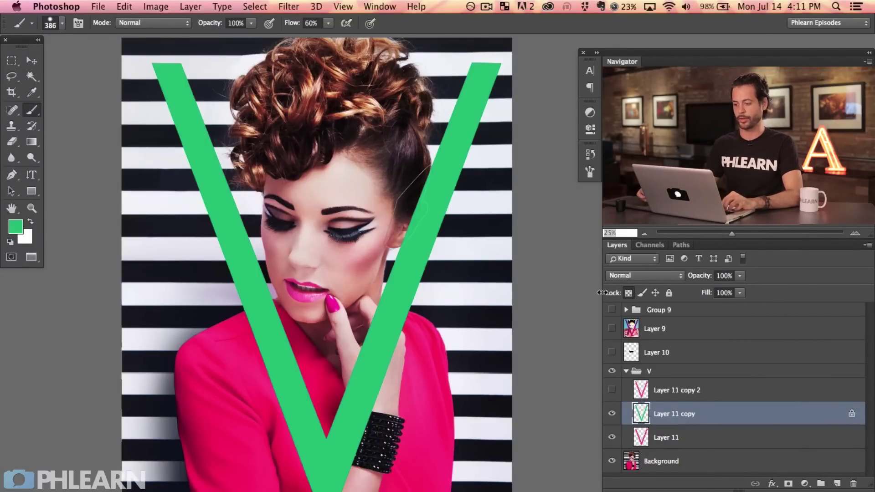
{"action": "left_click", "coordinate": [612, 414]}
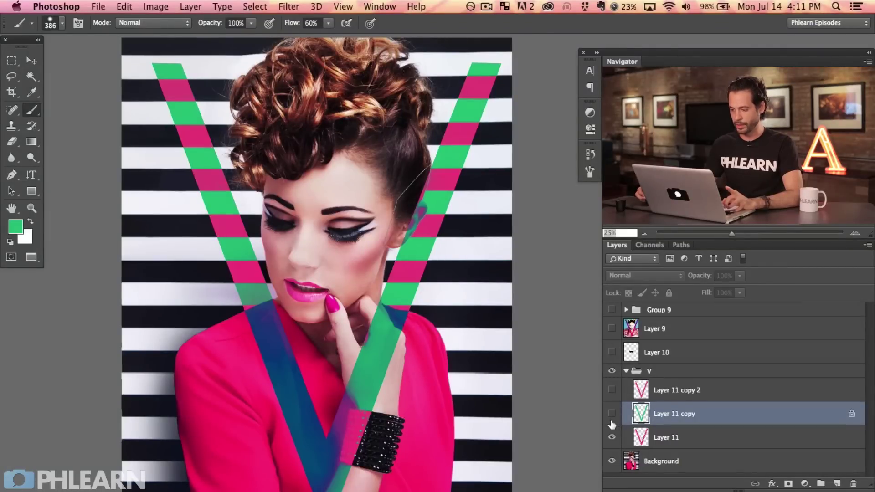
Compare the cover with and without the green V on Layer 11 copy, leaving that layer shown
{"action": "left_click", "coordinate": [612, 415]}
{"action": "left_click", "coordinate": [611, 415]}
{"action": "left_click", "coordinate": [611, 415]}
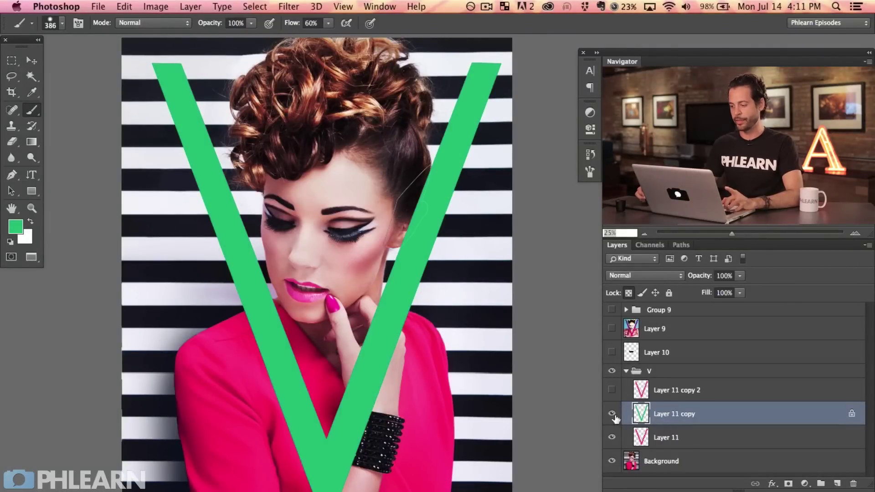
{"action": "left_click", "coordinate": [612, 413]}
{"action": "left_click", "coordinate": [612, 414]}
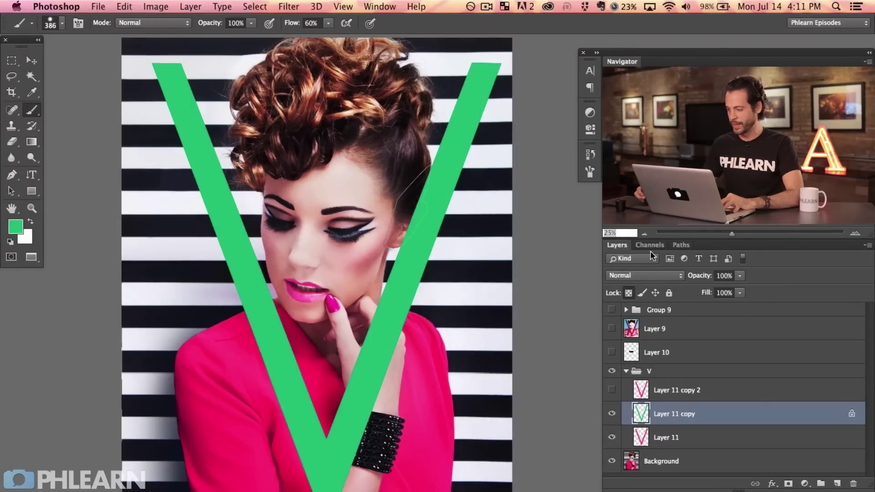
Load the Body and Ear paths as one combined selection and turn it into a layer mask on Layer 11 copy
{"action": "left_click", "coordinate": [680, 247]}
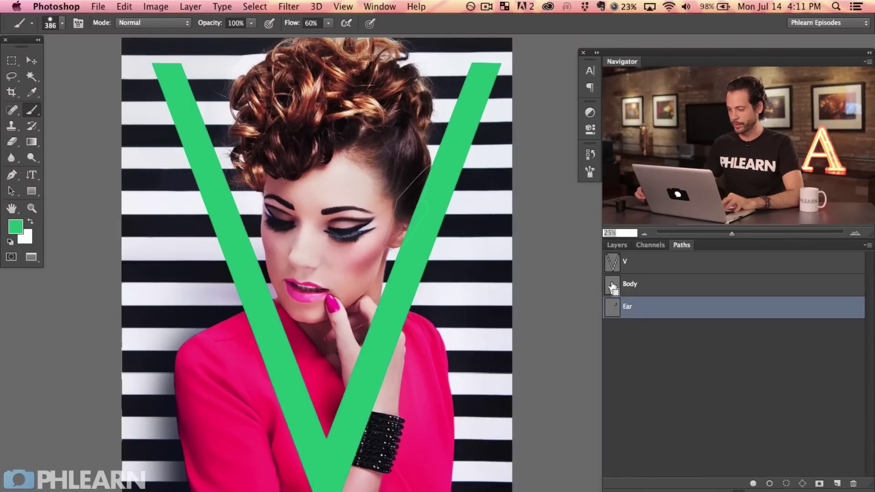
{"action": "left_click", "coordinate": [613, 287], "text": "super"}
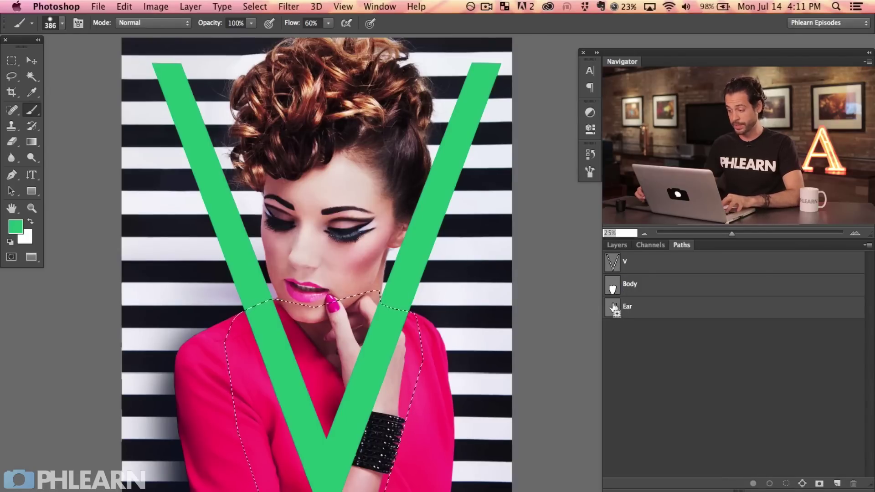
{"action": "left_click", "coordinate": [614, 309], "text": "shift+super"}
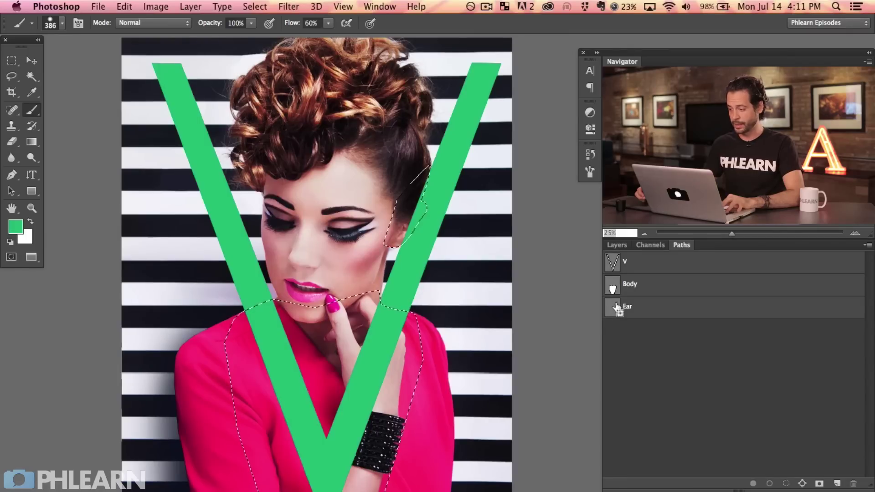
{"action": "left_click", "coordinate": [617, 246]}
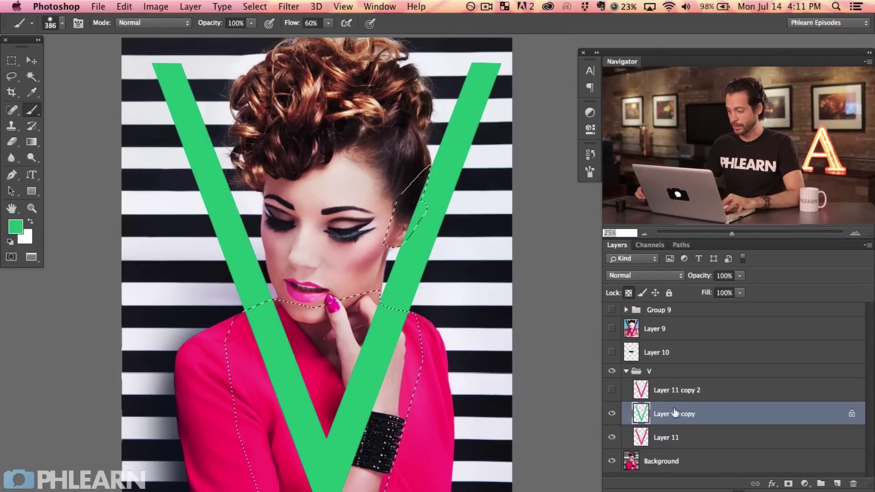
{"action": "left_click", "coordinate": [789, 484]}
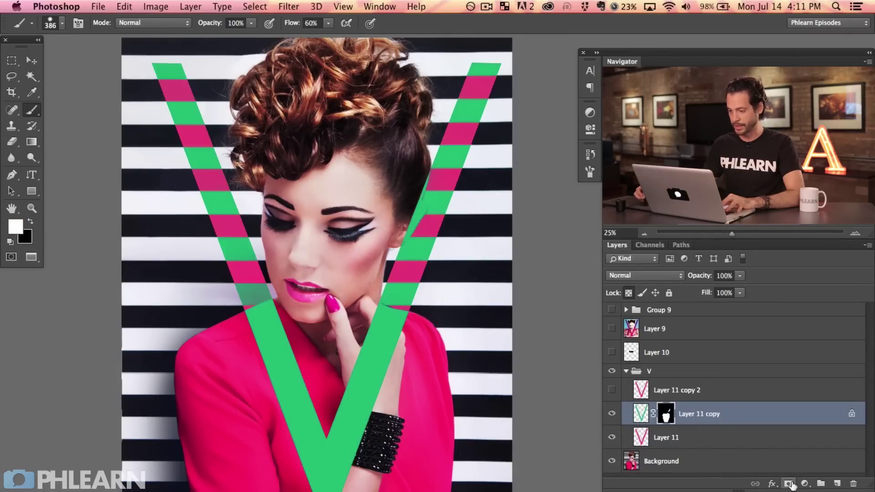
Compare the cover with and without the masked green V by toggling the visibility of Layer 11 copy
{"action": "left_click", "coordinate": [611, 414]}
{"action": "left_click", "coordinate": [612, 414]}
{"action": "left_click", "coordinate": [612, 414]}
{"action": "left_click", "coordinate": [612, 414]}
{"action": "left_click", "coordinate": [616, 415]}
{"action": "left_click", "coordinate": [612, 414]}
{"action": "left_click", "coordinate": [612, 414]}
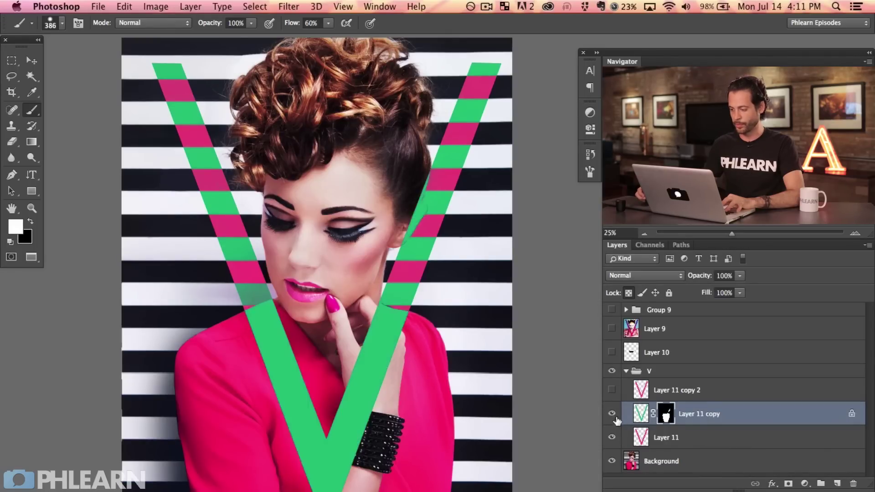
Hide Layer 11 to isolate the green V and invert Layer 11 copy's mask so the body and ear areas are masked out
{"action": "left_click", "coordinate": [612, 438]}
{"action": "left_click", "coordinate": [611, 414]}
{"action": "left_click", "coordinate": [612, 414]}
{"action": "left_click", "coordinate": [612, 414]}
{"action": "left_click", "coordinate": [612, 414]}
{"action": "left_click", "coordinate": [612, 414]}
{"action": "left_click", "coordinate": [611, 414]}
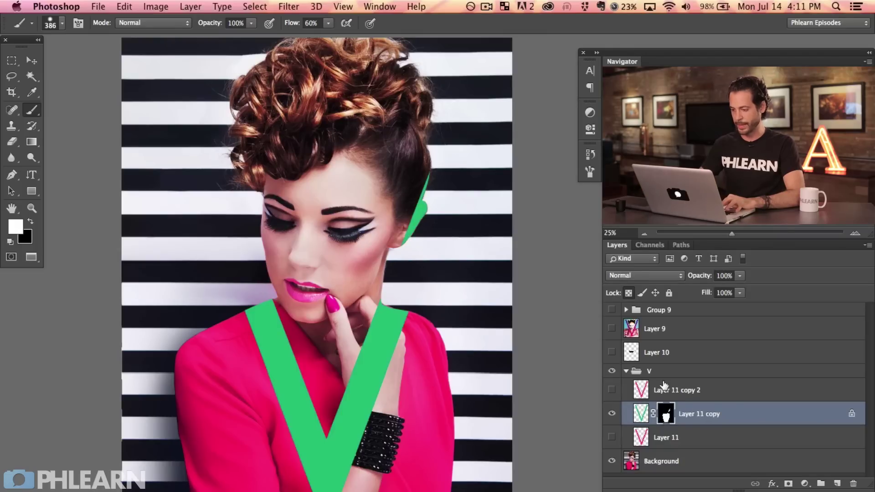
{"action": "key", "text": "ctrl+i"}
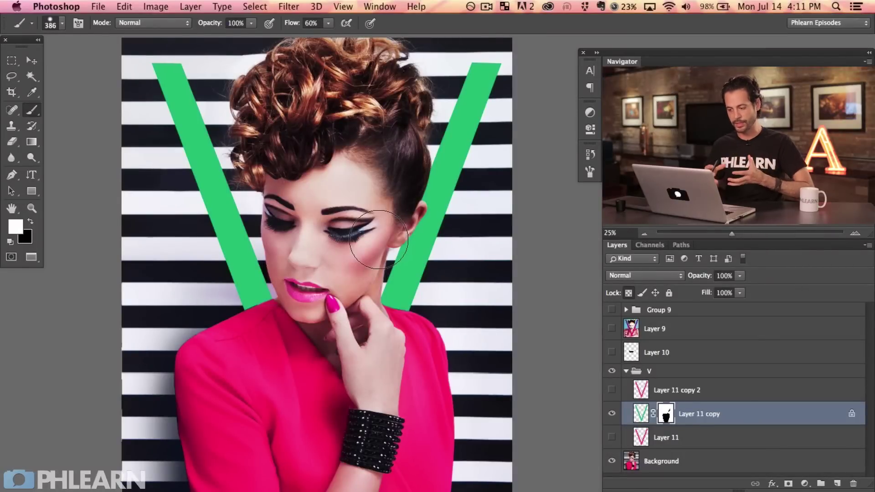
Check the green V against the blended V beneath it, leaving Layer 11 shown and selected
{"action": "left_click", "coordinate": [612, 436]}
{"action": "double_click", "coordinate": [612, 437]}
{"action": "left_click", "coordinate": [612, 437]}
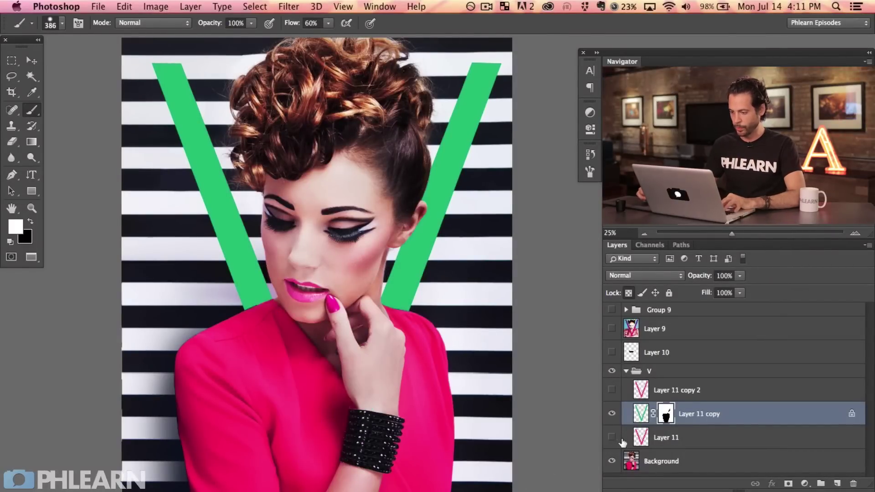
{"action": "left_click", "coordinate": [627, 437]}
{"action": "left_click", "coordinate": [611, 436]}
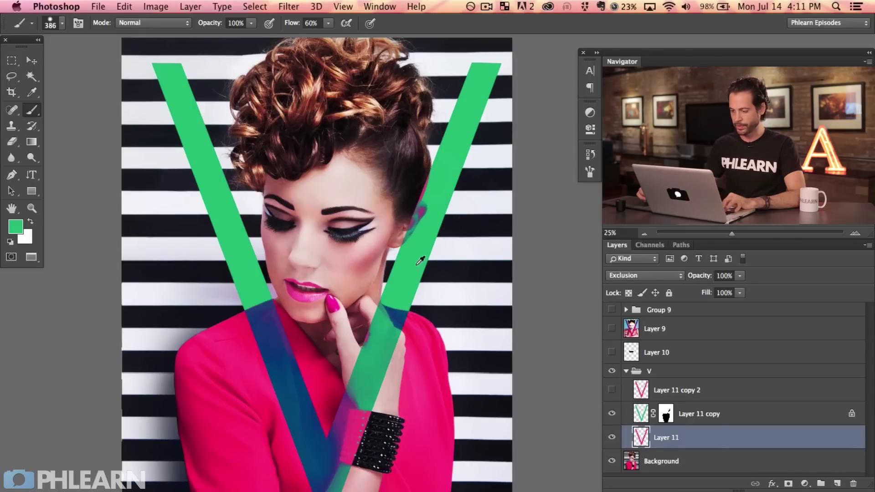
Load the Ear path as a selection and add an inverted mask to Layer 11 that hides the V over the ear
{"action": "left_click", "coordinate": [682, 246]}
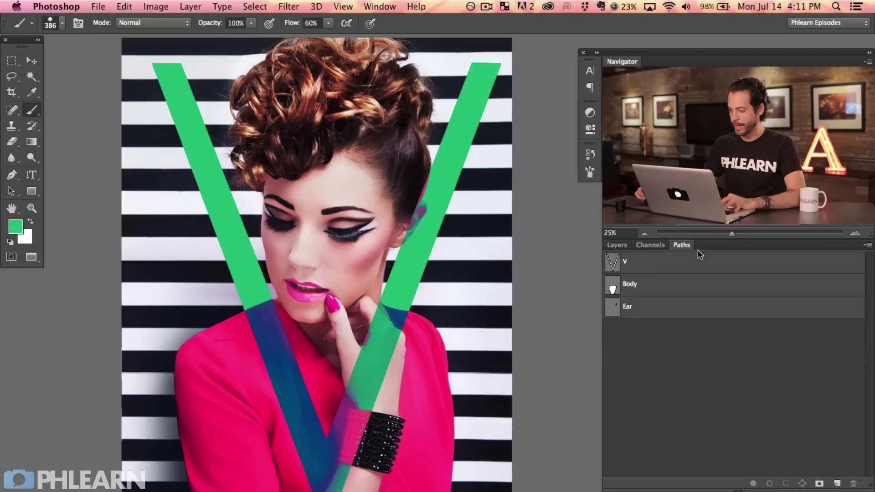
{"action": "left_click", "coordinate": [615, 309], "text": "super"}
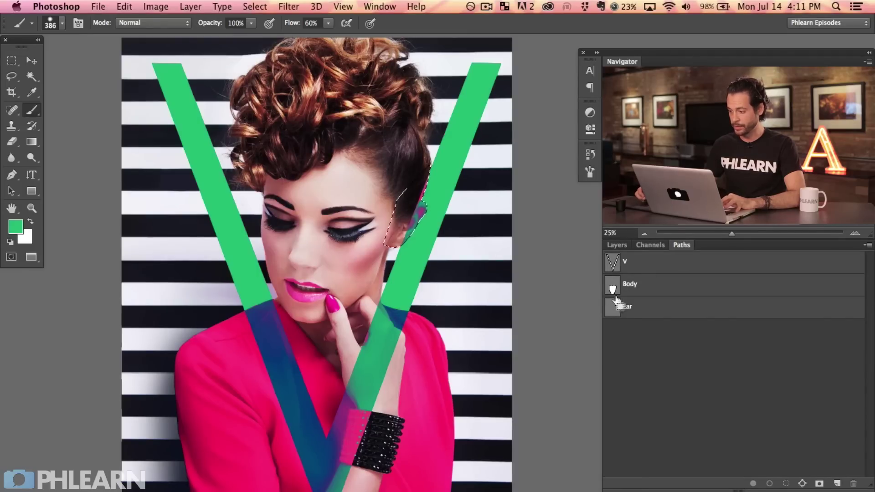
{"action": "left_click", "coordinate": [617, 246]}
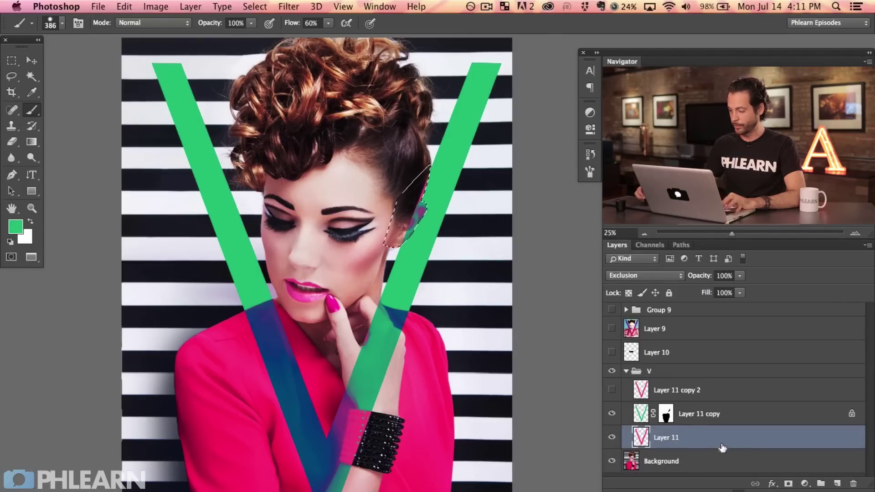
{"action": "left_click", "coordinate": [788, 483], "text": "alt"}
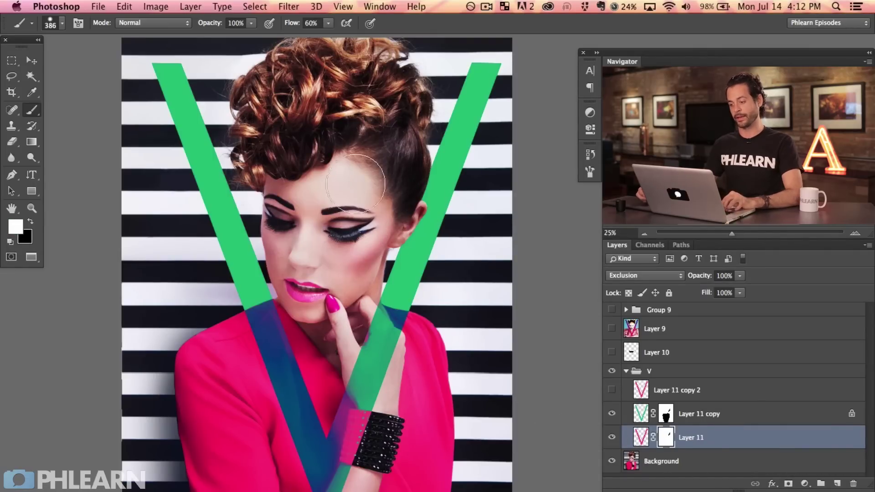
{"action": "left_click_drag", "start_coordinate": [435, 245], "coordinate": [429, 244]}
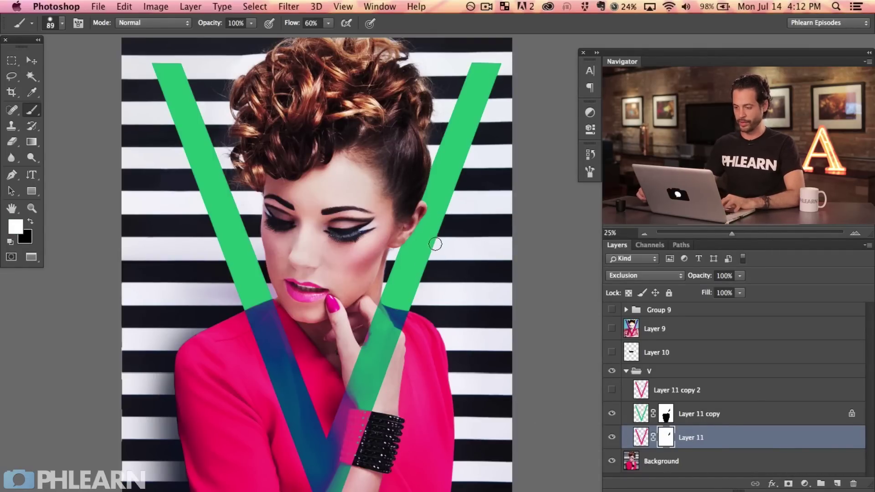
{"action": "left_click_drag", "start_coordinate": [431, 298], "coordinate": [461, 285]}
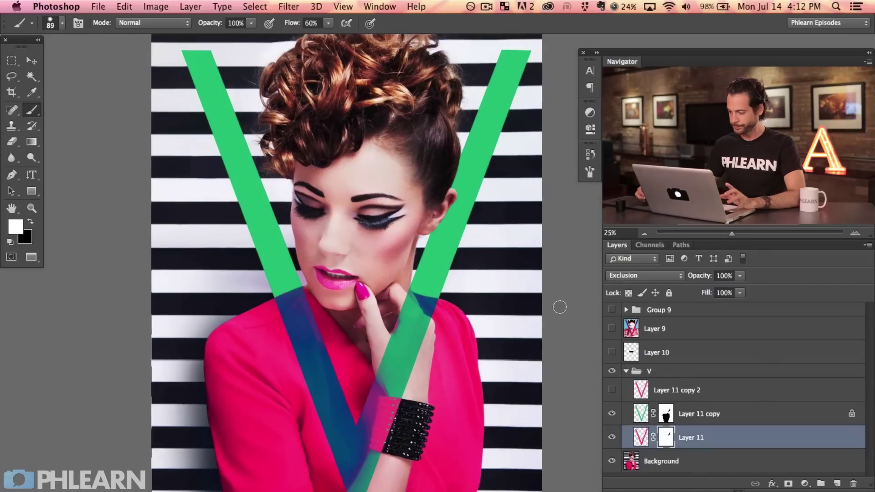
Show Layer 11 copy 2, lock its transparent pixels and fill its V with black at 100% opacity
{"action": "left_click", "coordinate": [613, 391]}
{"action": "left_click", "coordinate": [612, 391]}
{"action": "left_click", "coordinate": [613, 391]}
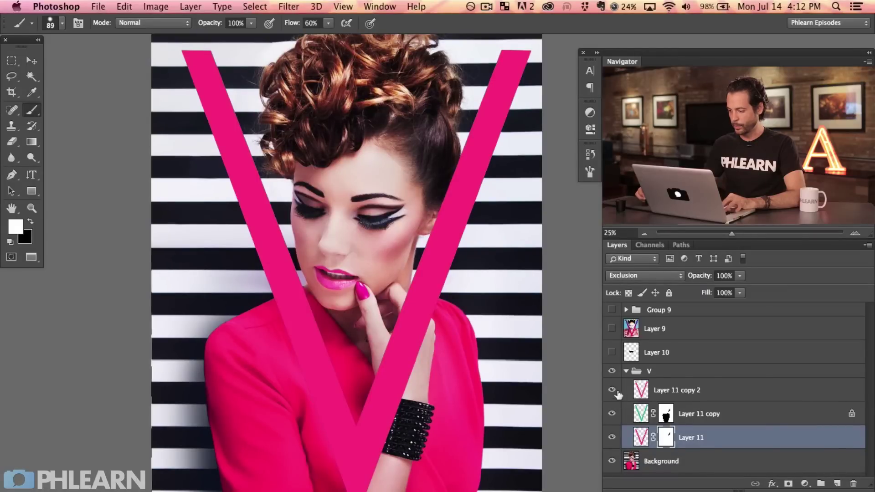
{"action": "left_click", "coordinate": [641, 393]}
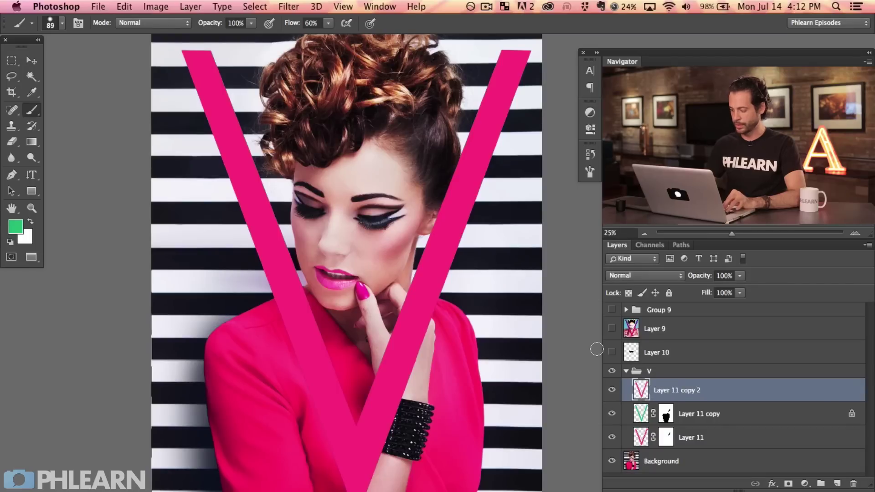
{"action": "left_click", "coordinate": [629, 294]}
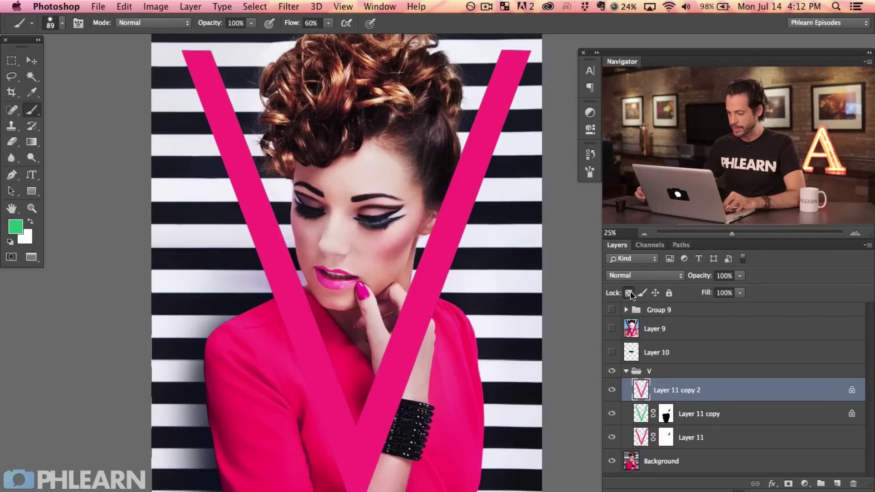
{"action": "key", "text": "shift+BackSpace"}
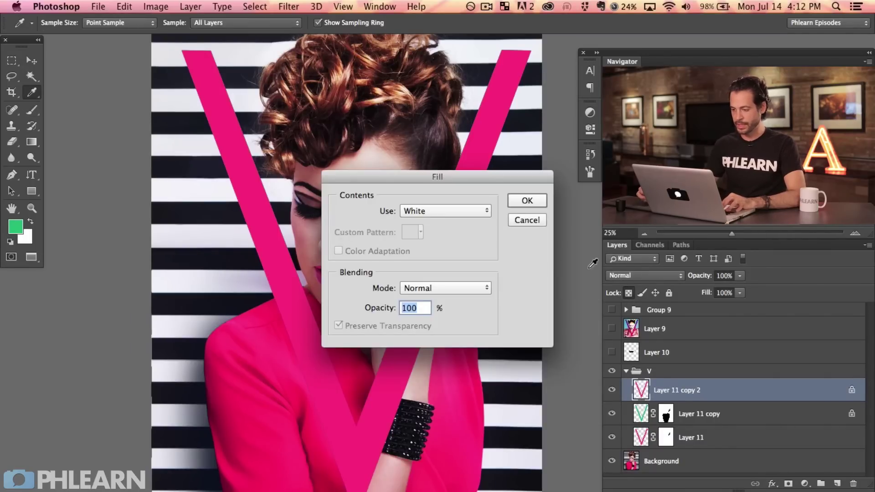
{"action": "left_click", "coordinate": [417, 209]}
{"action": "left_click", "coordinate": [433, 189]}
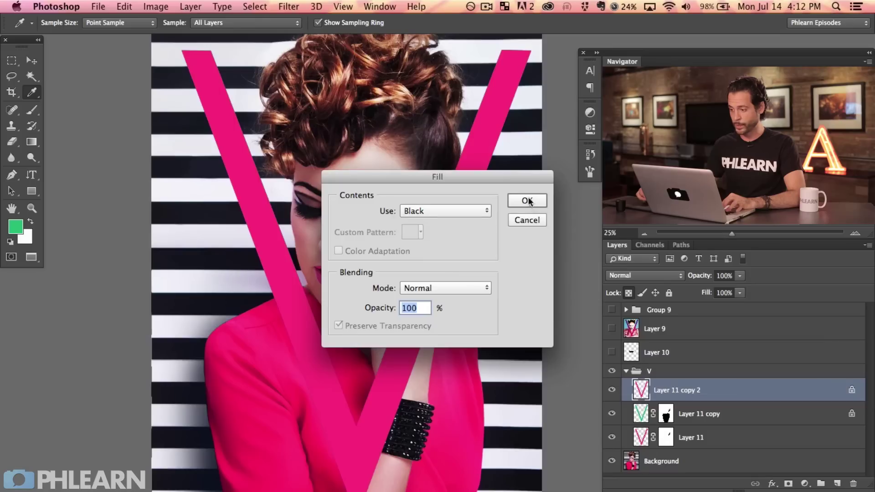
{"action": "left_click", "coordinate": [527, 200]}
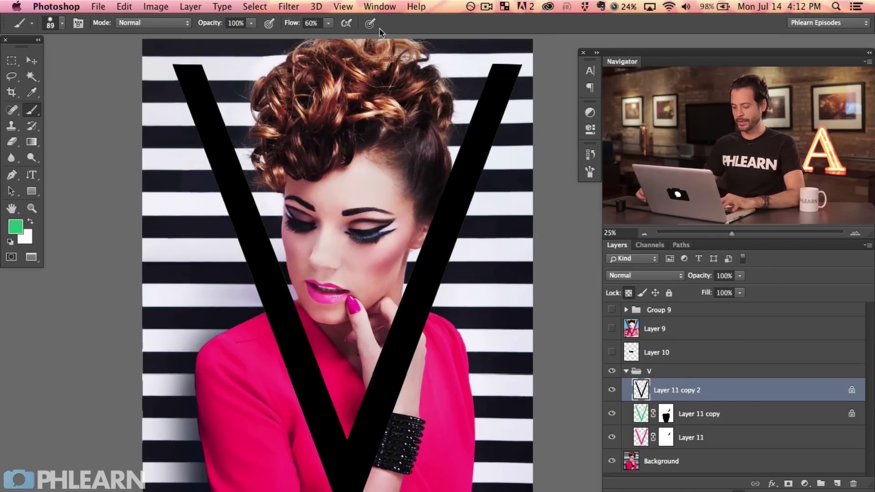
Nudge the black V two large steps right and two large steps down to offset it as a shadow
{"action": "key", "text": "v"}
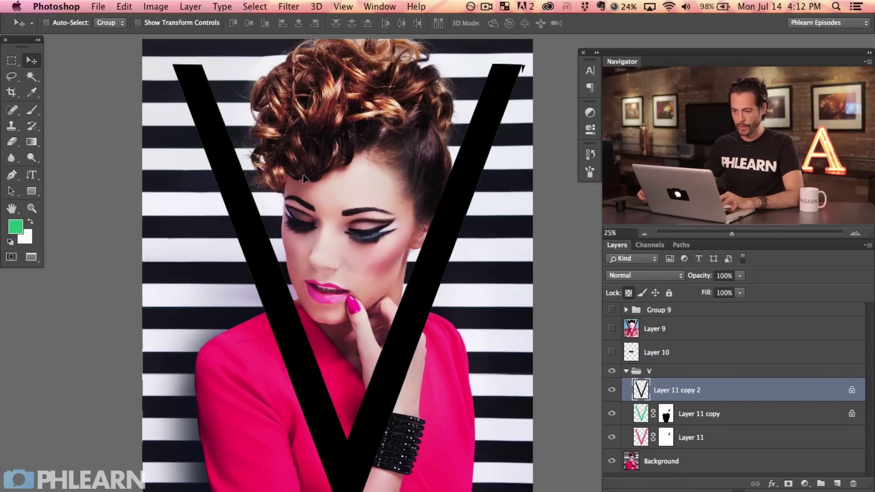
{"action": "key", "text": "shift+Right"}
{"action": "key", "text": "shift+Down"}
{"action": "key", "text": "shift+Right"}
{"action": "key", "text": "shift+Down"}
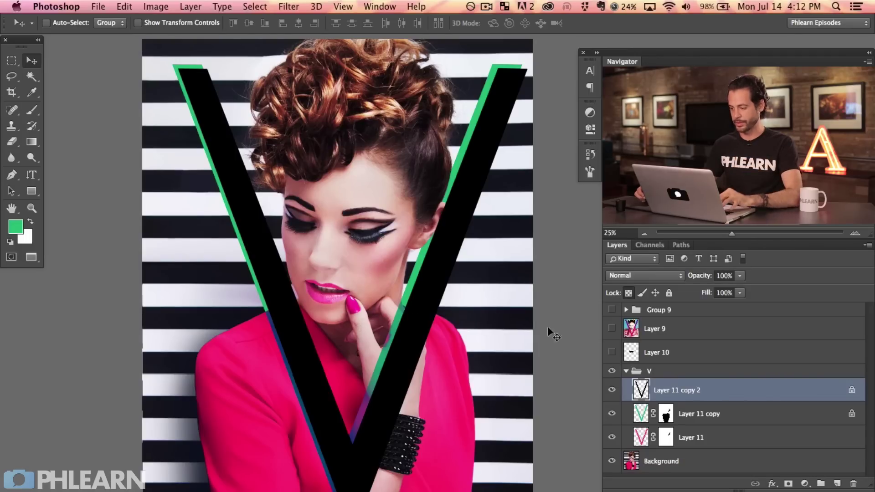
Move Layer 11 copy 2 beneath Layer 11 in the V group and compare the cover with and without the black shadow
{"action": "left_click_drag", "start_coordinate": [726, 393], "coordinate": [735, 439]}
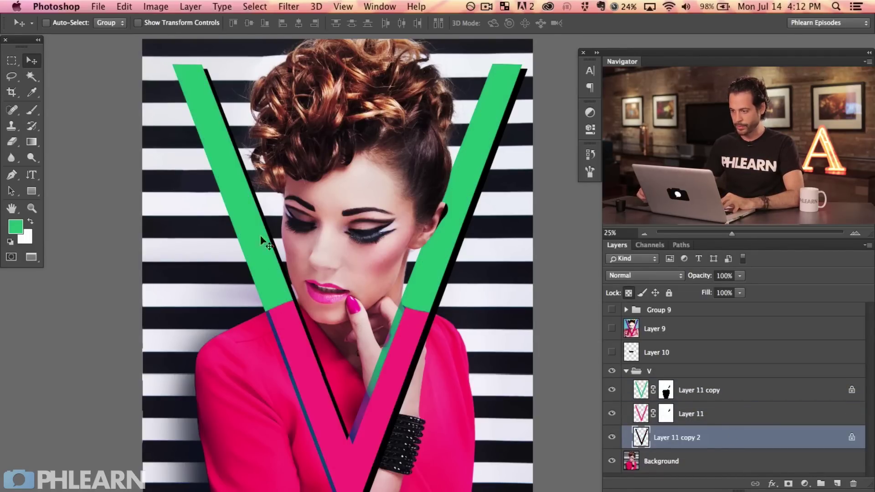
{"action": "scroll", "coordinate": [430, 378], "scroll_direction": "down", "scroll_amount": 2}
{"action": "scroll", "coordinate": [430, 378], "scroll_direction": "left", "scroll_amount": 2}
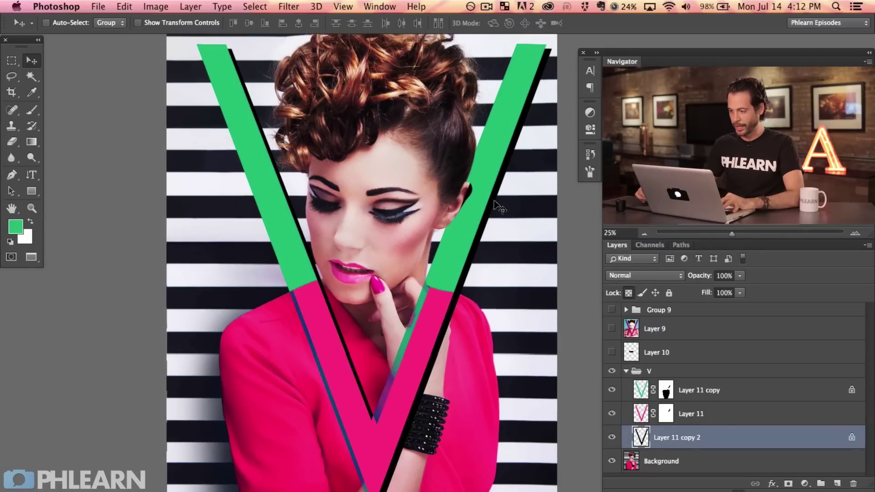
{"action": "left_click", "coordinate": [612, 437]}
{"action": "left_click", "coordinate": [613, 437]}
{"action": "left_click", "coordinate": [612, 436]}
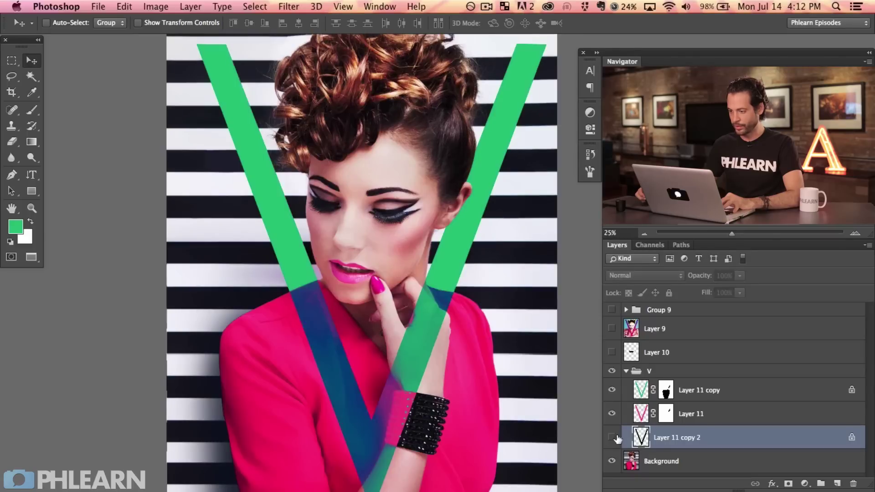
{"action": "left_click", "coordinate": [612, 437]}
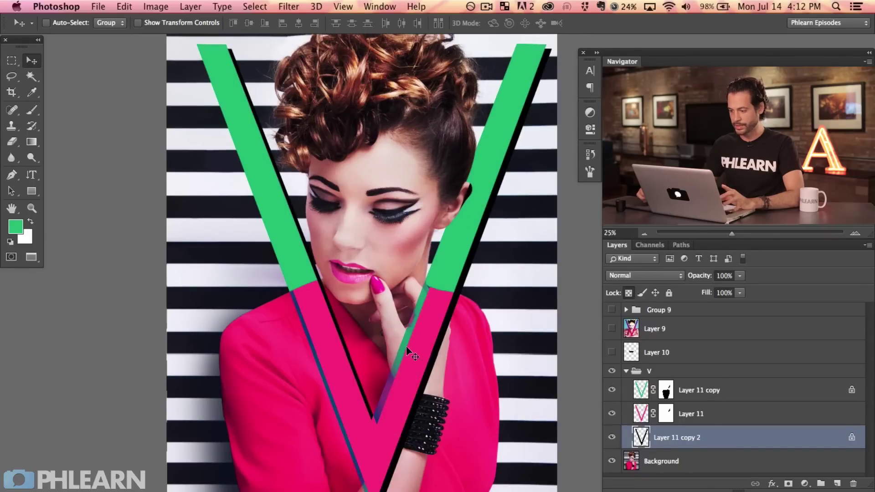
Load the Body and Ear paths as a selection and mask those areas out of Layer 11 copy 2
{"action": "left_click", "coordinate": [682, 245]}
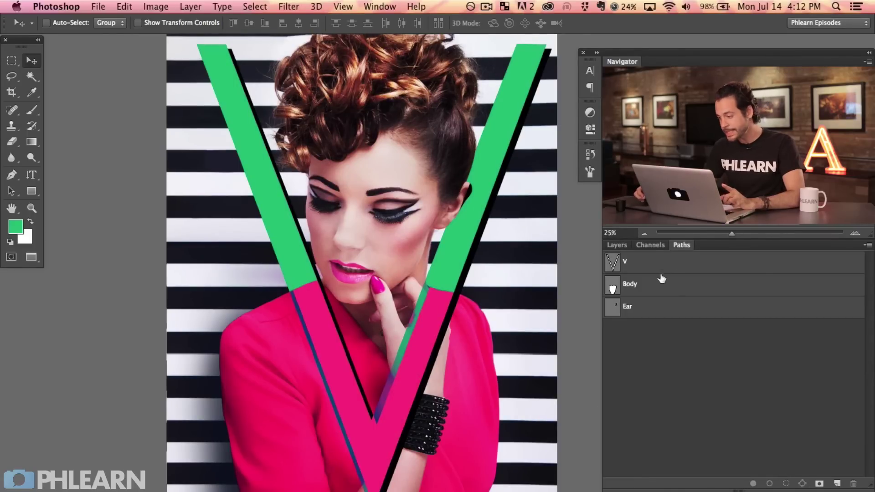
{"action": "left_click_drag", "start_coordinate": [616, 288], "coordinate": [614, 296]}
{"action": "left_click", "coordinate": [619, 309], "text": "super"}
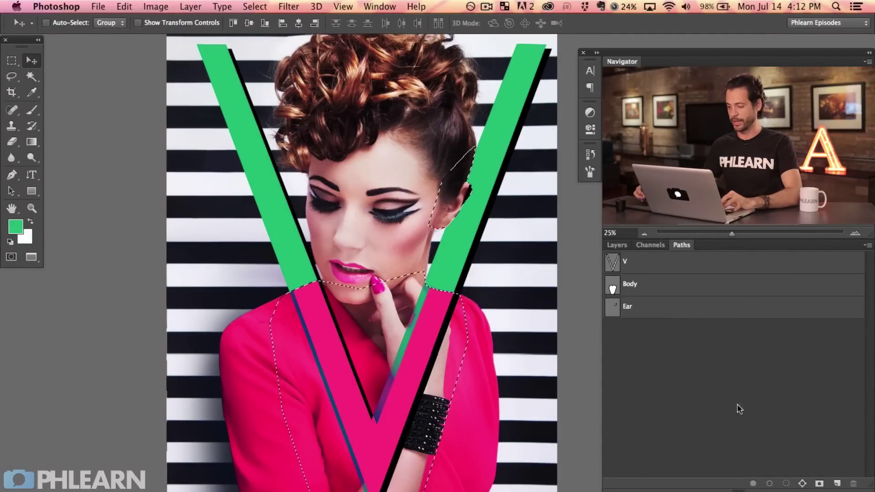
{"action": "left_click", "coordinate": [617, 245]}
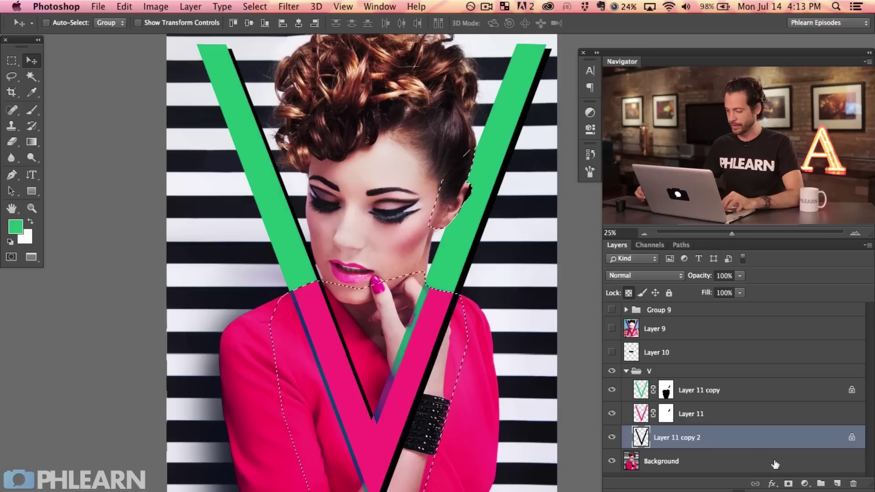
{"action": "left_click", "coordinate": [789, 483]}
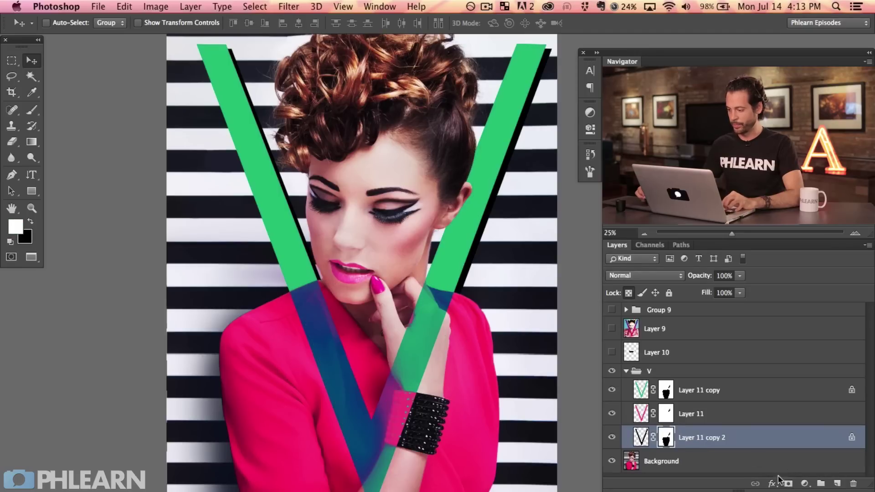
Compare the cover with and without the masked black shadow by toggling the visibility of Layer 11 copy 2
{"action": "left_click", "coordinate": [613, 438]}
{"action": "left_click", "coordinate": [613, 438]}
{"action": "left_click", "coordinate": [614, 438]}
{"action": "left_click", "coordinate": [614, 438]}
{"action": "left_click", "coordinate": [613, 438]}
{"action": "left_click", "coordinate": [612, 438]}
{"action": "left_click", "coordinate": [612, 438]}
{"action": "left_click", "coordinate": [612, 437]}
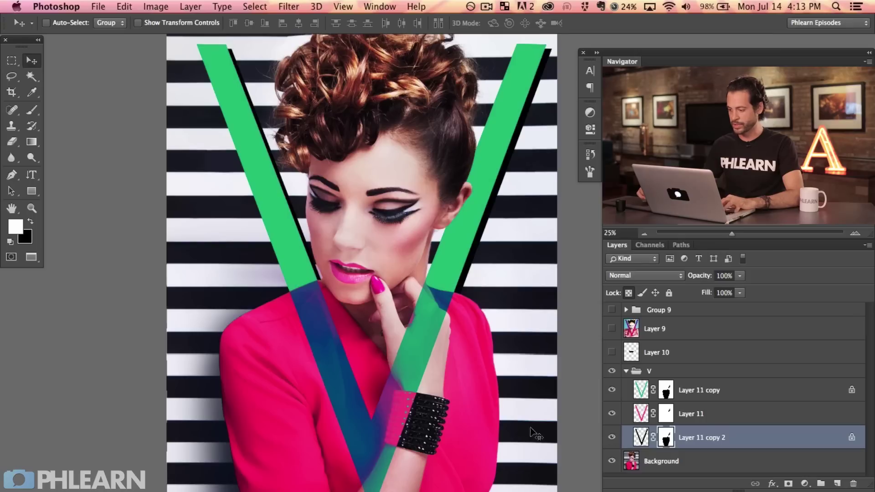
Unlink the mask of Layer 11 copy 2 and shift the black V slightly left to tighten its shadow offset
{"action": "left_click_drag", "start_coordinate": [501, 406], "coordinate": [505, 424]}
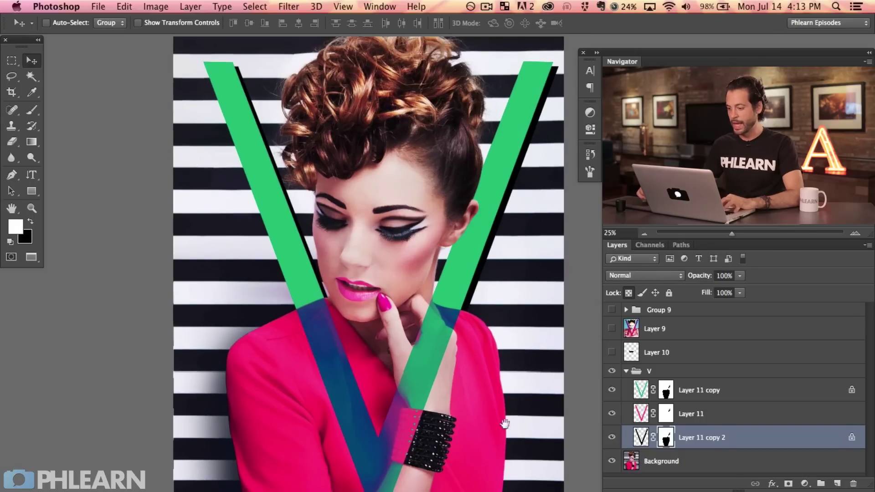
{"action": "left_click", "coordinate": [641, 437]}
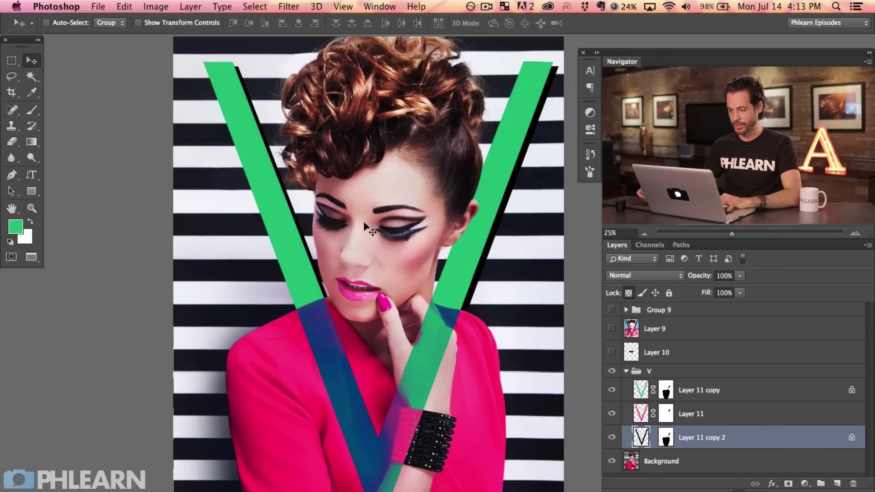
{"action": "mouse_move", "coordinate": [480, 312]}
{"action": "left_mouse_down"}
{"action": "mouse_move", "coordinate": [459, 323]}
{"action": "mouse_move", "coordinate": [422, 255]}
{"action": "mouse_move", "coordinate": [438, 262]}
{"action": "mouse_move", "coordinate": [456, 330]}
{"action": "mouse_move", "coordinate": [448, 342]}
{"action": "mouse_move", "coordinate": [461, 323]}
{"action": "mouse_move", "coordinate": [479, 330]}
{"action": "mouse_move", "coordinate": [470, 322]}
{"action": "mouse_move", "coordinate": [487, 319]}
{"action": "mouse_move", "coordinate": [477, 320]}
{"action": "left_mouse_up"}
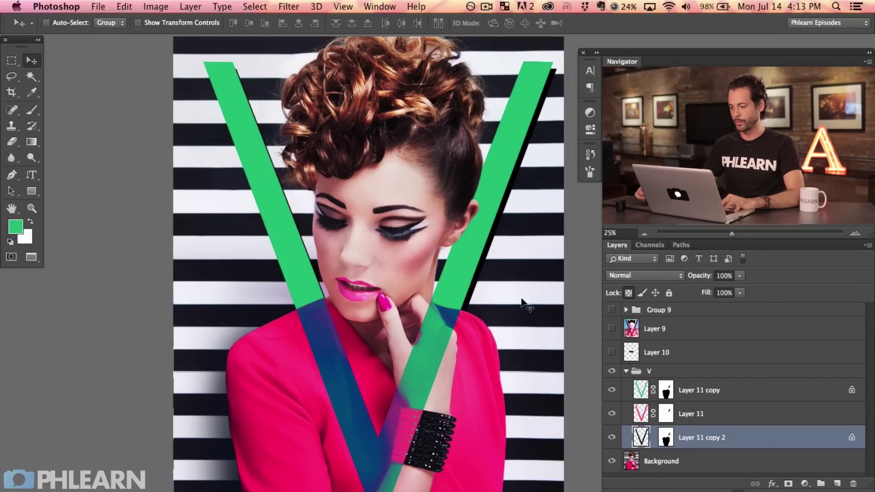
{"action": "scroll", "coordinate": [465, 365], "scroll_direction": "down", "scroll_amount": 2}
{"action": "scroll", "coordinate": [465, 365], "scroll_direction": "right", "scroll_amount": 2}
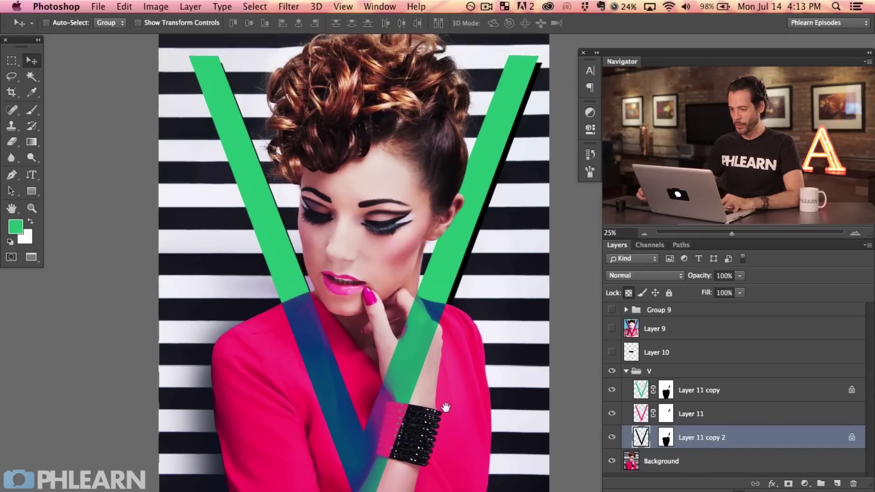
Compare the cover with Layer 11 and Layer 11 copy 2 hidden and shown, and with Layer 11 copy's mask disabled and enabled
{"action": "left_click", "coordinate": [611, 438]}
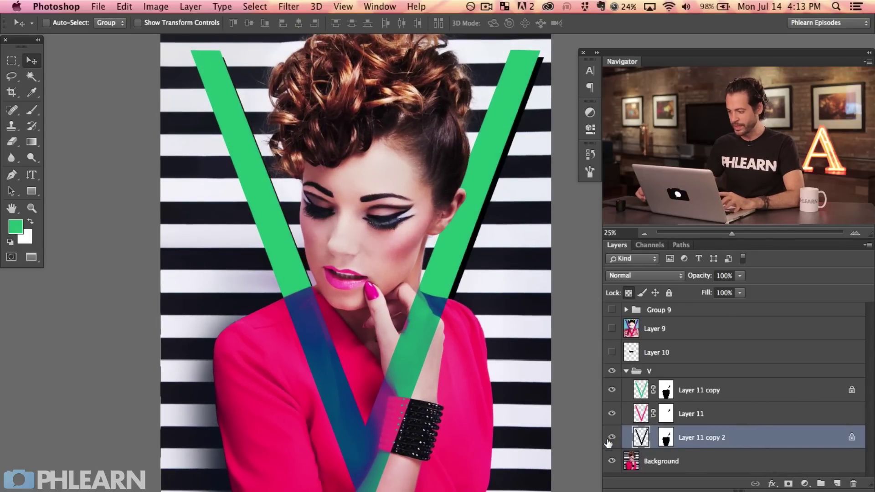
{"action": "left_click", "coordinate": [613, 438]}
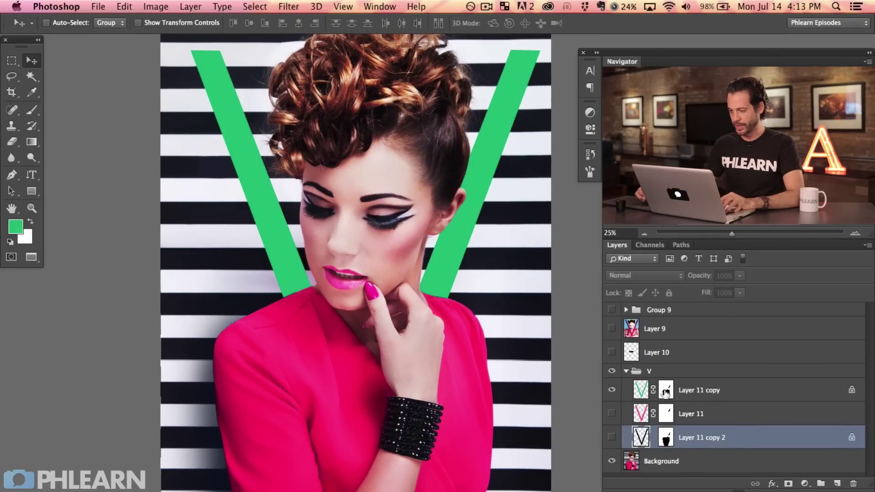
{"action": "left_click", "coordinate": [666, 393], "text": "shift"}
{"action": "left_click", "coordinate": [664, 392], "text": "shift"}
{"action": "left_click", "coordinate": [612, 414]}
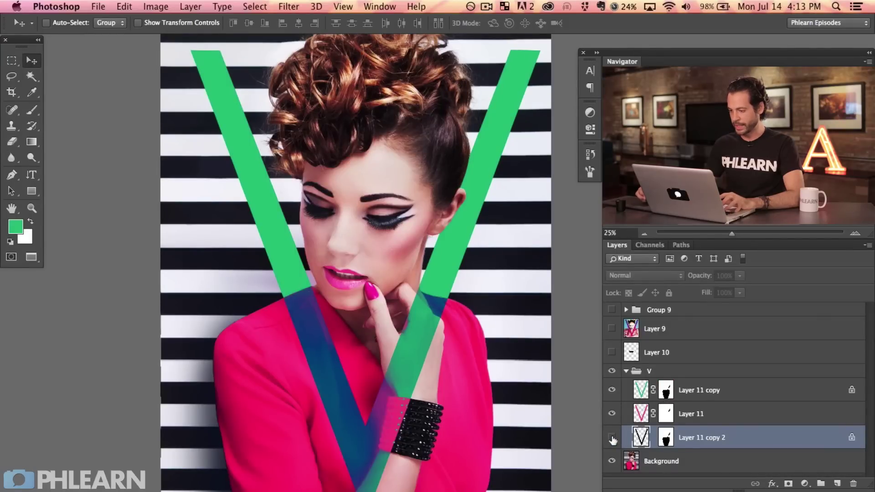
{"action": "left_click", "coordinate": [612, 437]}
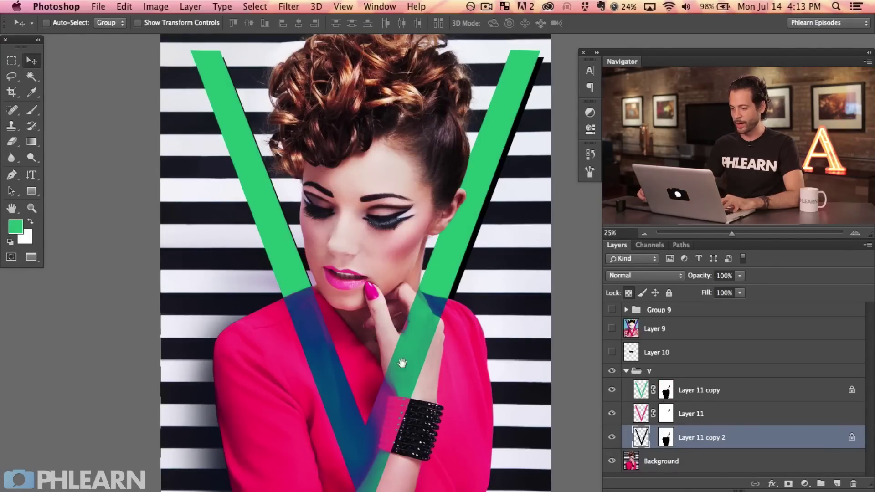
{"action": "scroll", "coordinate": [401, 362], "scroll_direction": "up", "scroll_amount": 2}
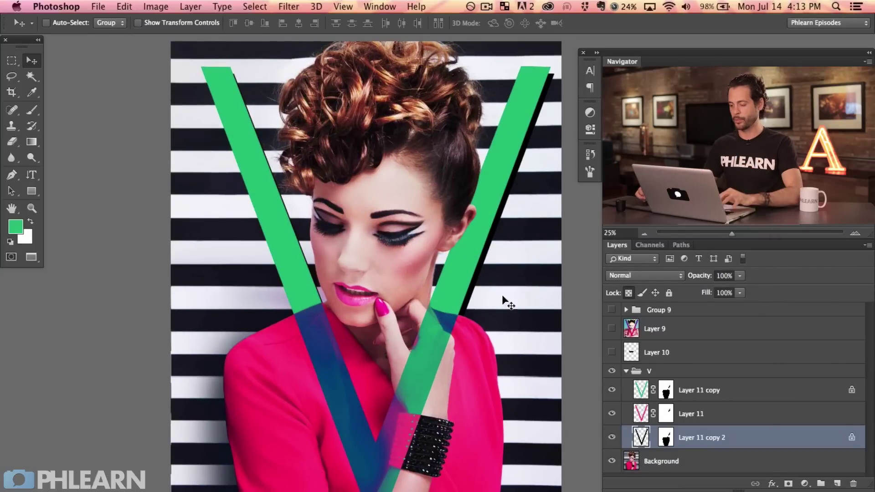
Create a new layer above Layer 11 copy in the V group and sample the pink beside the bracelet as foreground colour
{"action": "left_click", "coordinate": [740, 389]}
{"action": "left_click_drag", "start_coordinate": [462, 426], "coordinate": [450, 402]}
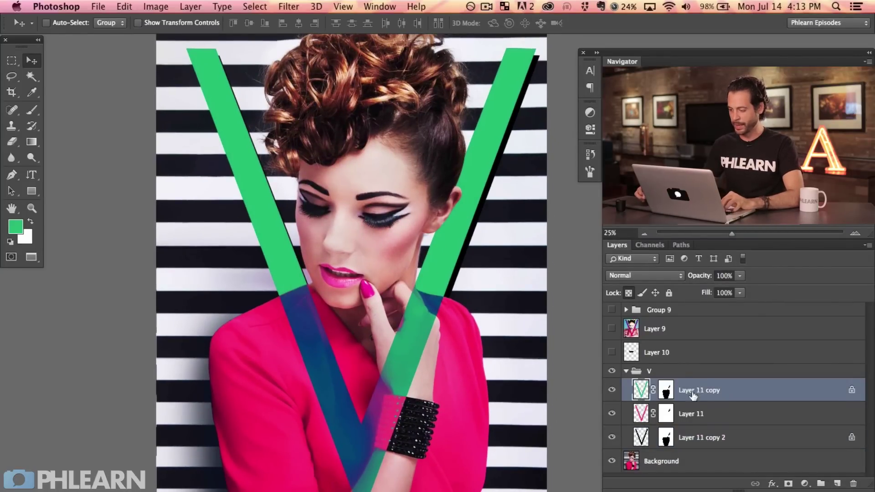
{"action": "key", "text": "super+alt+shift+n"}
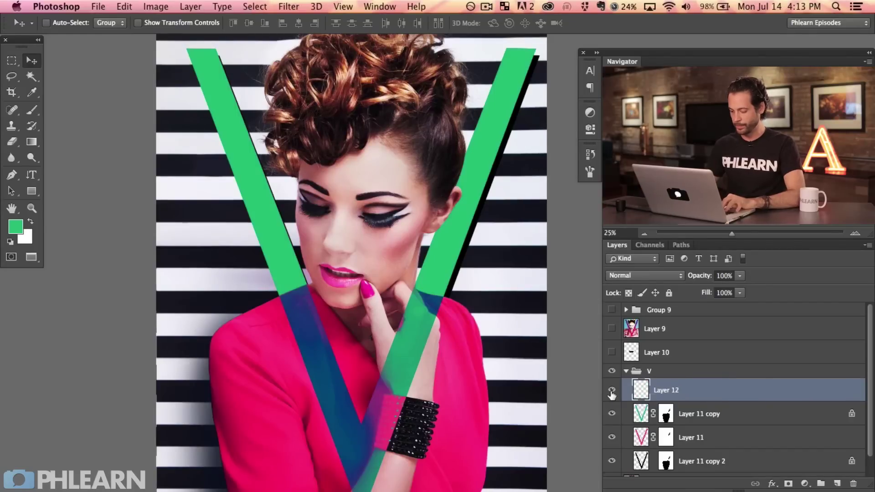
{"action": "key", "text": "b"}
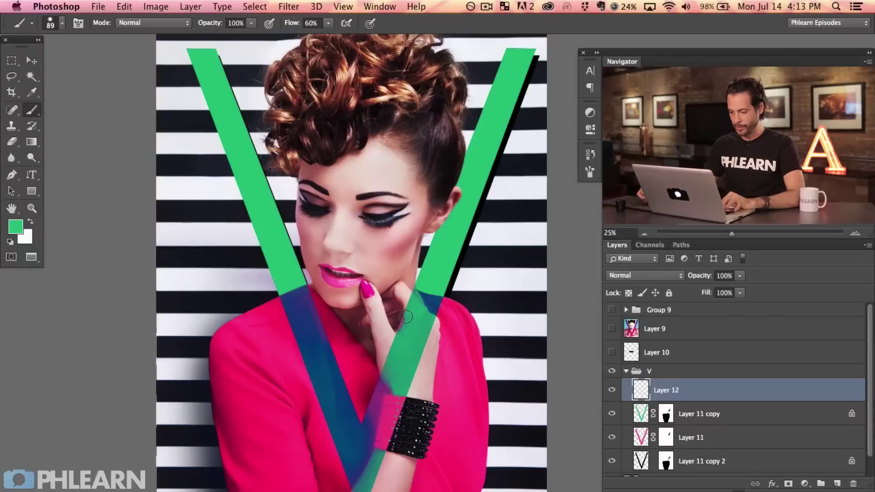
{"action": "left_click", "coordinate": [391, 416], "text": "alt"}
{"action": "left_click", "coordinate": [393, 418], "text": "alt"}
Draw a linear pink-to-transparent gradient on Layer 12, fading downward from the top of the cover
{"action": "left_click", "coordinate": [30, 143]}
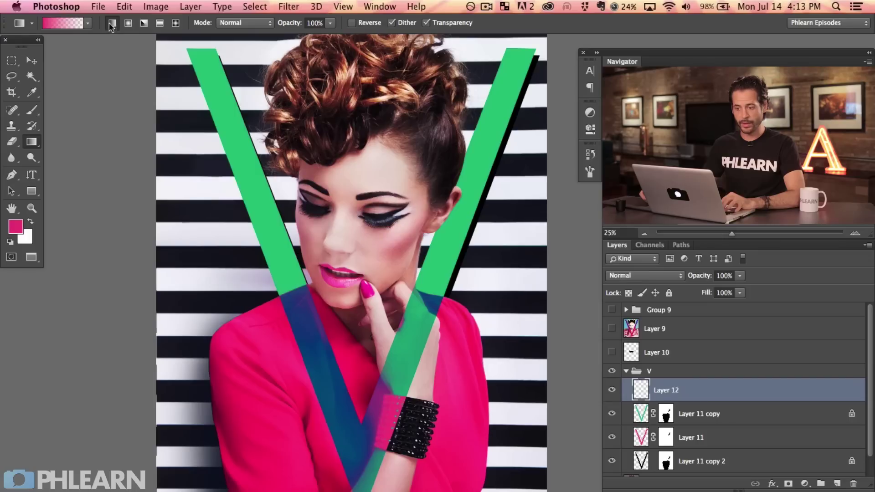
{"action": "left_click_drag", "start_coordinate": [259, 46], "coordinate": [288, 201]}
{"action": "scroll", "coordinate": [288, 201], "scroll_direction": "up", "scroll_amount": 10}
{"action": "key", "text": "super+minus"}
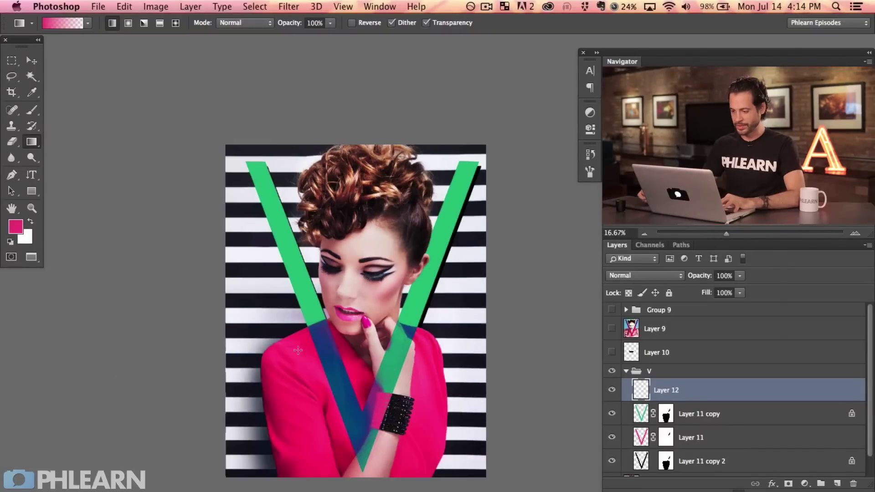
{"action": "scroll", "coordinate": [295, 117], "scroll_direction": "down", "scroll_amount": 3}
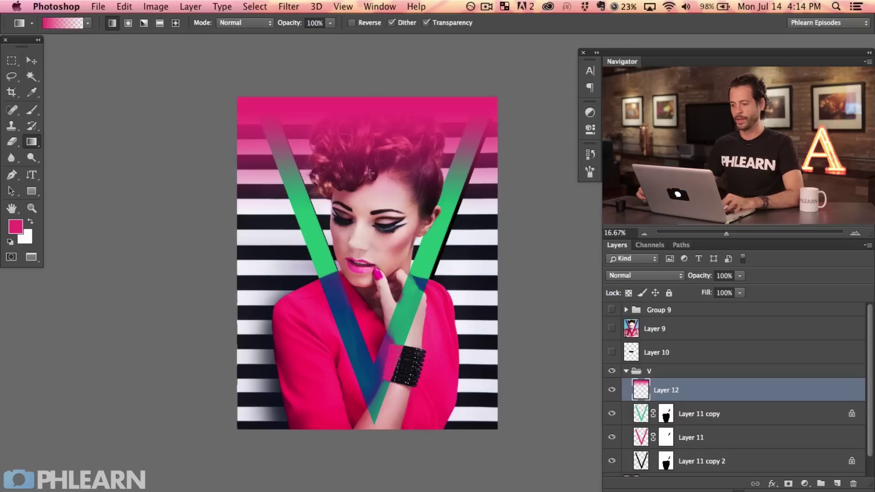
Compare the cover with and without the pink gradient by toggling the visibility of Layer 12
{"action": "left_click", "coordinate": [613, 391]}
{"action": "left_click", "coordinate": [612, 390]}
{"action": "left_click", "coordinate": [612, 391]}
{"action": "left_click", "coordinate": [612, 390]}
{"action": "left_click", "coordinate": [611, 391]}
{"action": "left_click", "coordinate": [609, 391]}
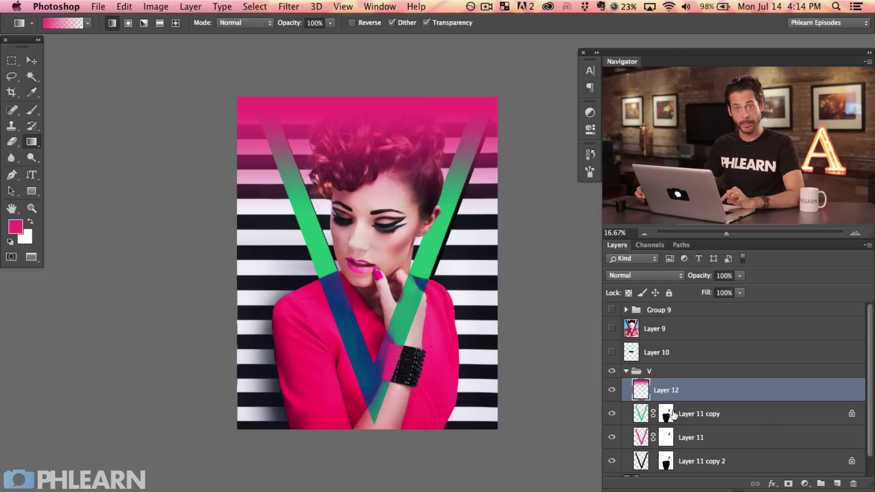
{"action": "left_click", "coordinate": [612, 391]}
{"action": "left_click", "coordinate": [613, 392]}
{"action": "left_click", "coordinate": [614, 392]}
{"action": "left_click", "coordinate": [613, 392]}
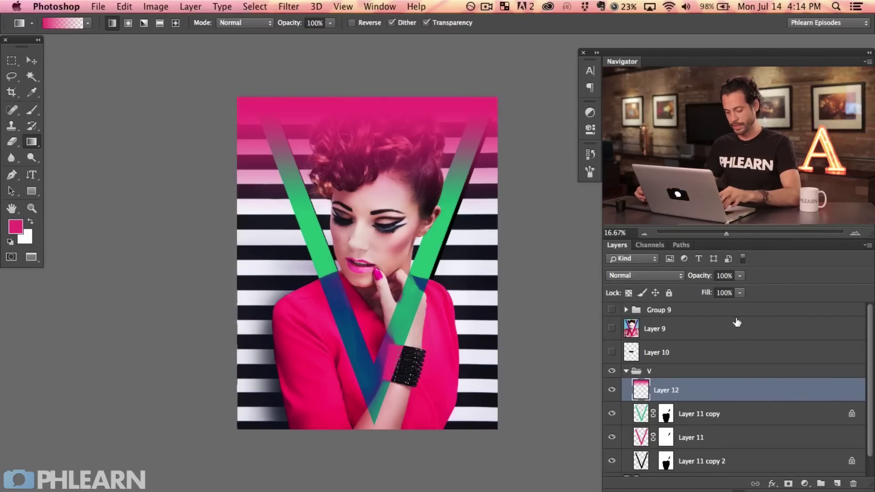
Clip Layer 12 to Layer 11 copy and move the gradient down so the pink extends farther along the V
{"action": "right_click", "coordinate": [716, 387]}
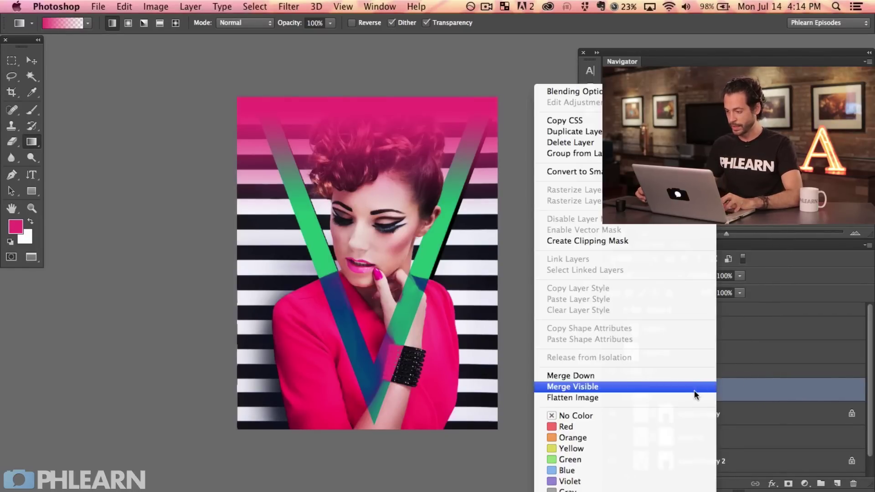
{"action": "left_click", "coordinate": [639, 243]}
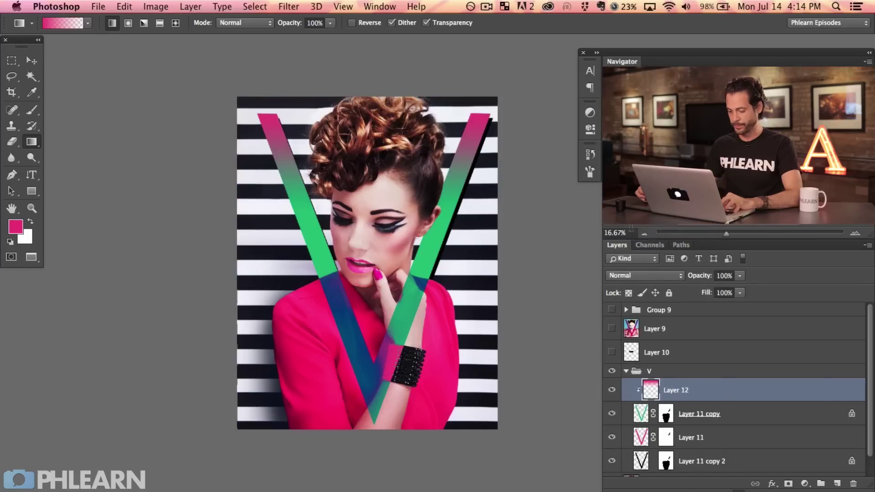
{"action": "key", "text": "ctrl+t"}
{"action": "left_click_drag", "start_coordinate": [368, 211], "coordinate": [368, 249]}
{"action": "key", "text": "Return"}
{"action": "key", "text": "g"}
{"action": "key", "text": "ctrl+plus"}
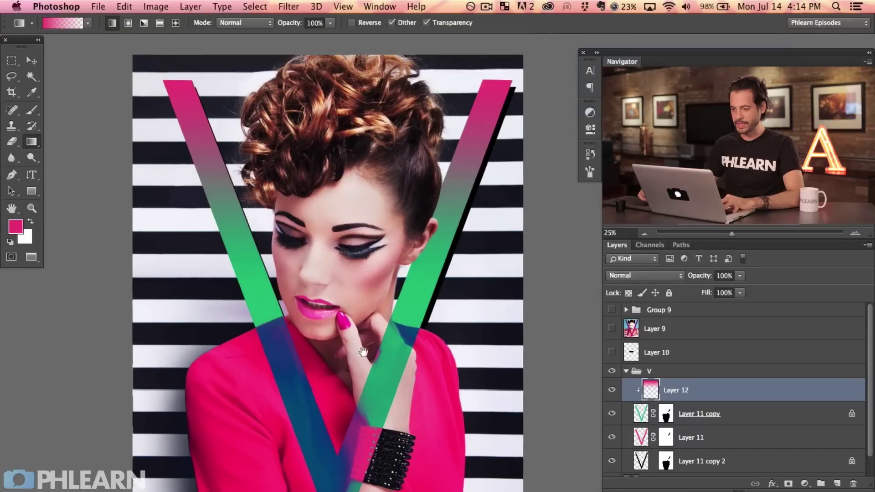
{"action": "left_click_drag", "start_coordinate": [364, 353], "coordinate": [365, 319]}
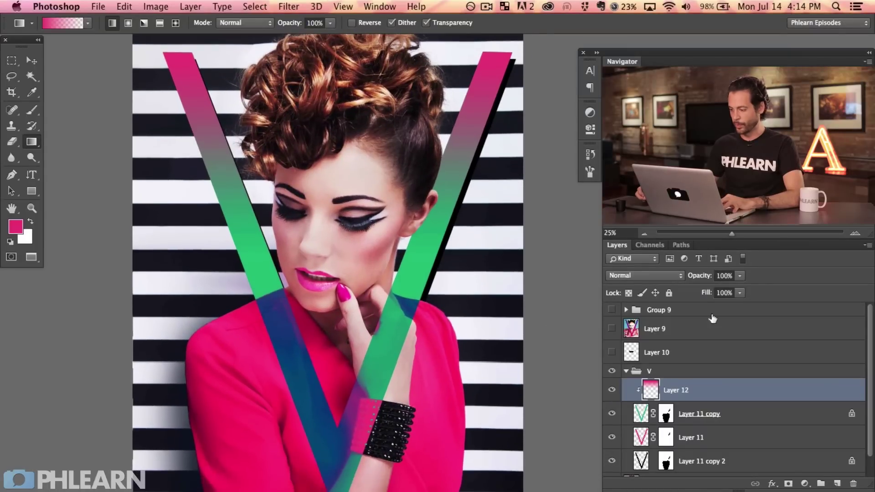
Hide Layer 12, Layer 11 copy and Layer 11, and compare the cover with and without the black V
{"action": "left_click", "coordinate": [611, 391]}
{"action": "left_click", "coordinate": [611, 391]}
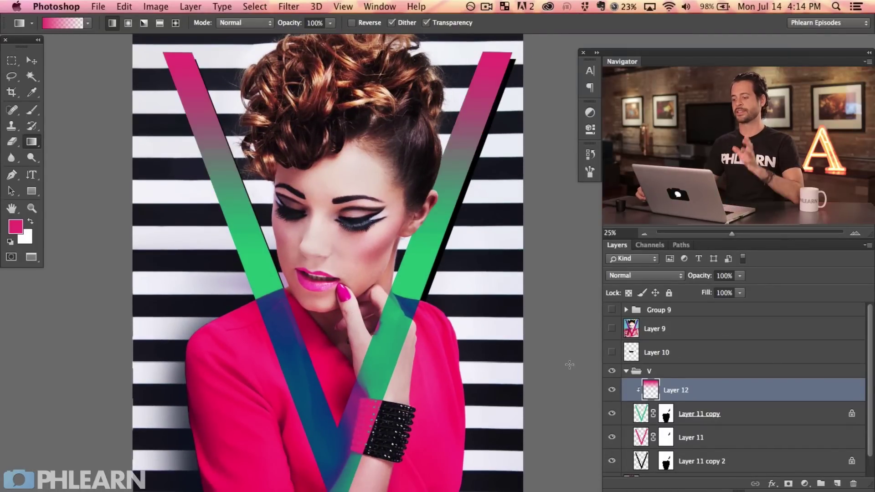
{"action": "left_click_drag", "start_coordinate": [611, 390], "coordinate": [610, 450]}
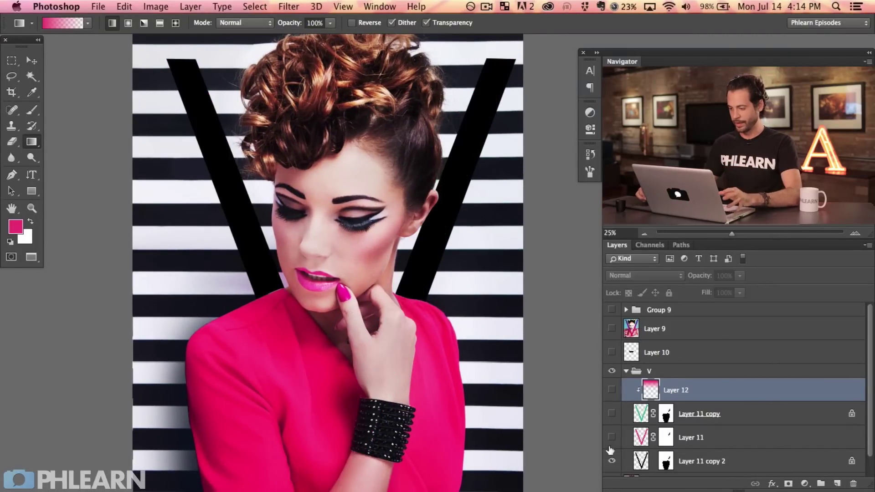
{"action": "left_click", "coordinate": [611, 461]}
{"action": "left_click", "coordinate": [611, 461]}
{"action": "left_click", "coordinate": [612, 461]}
{"action": "left_click", "coordinate": [611, 461]}
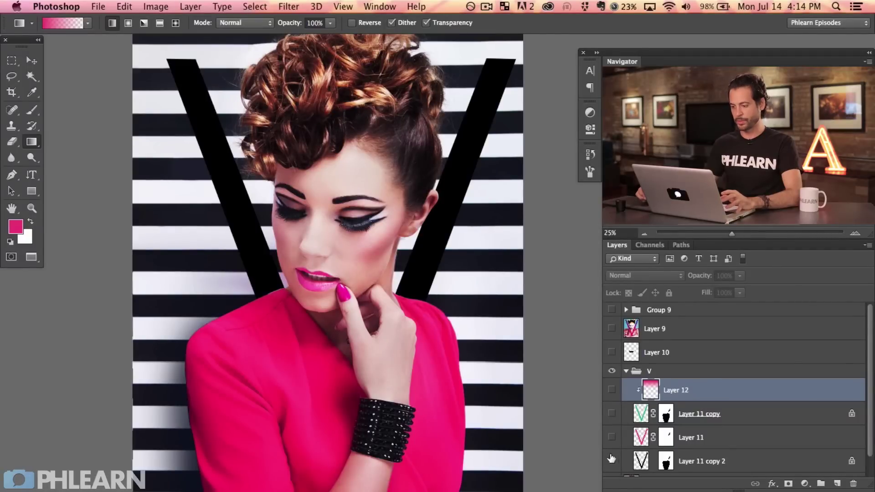
Compare the cover with and without Layer 11, and restore the visibility of Layer 11 copy and Layer 12
{"action": "left_click", "coordinate": [612, 437]}
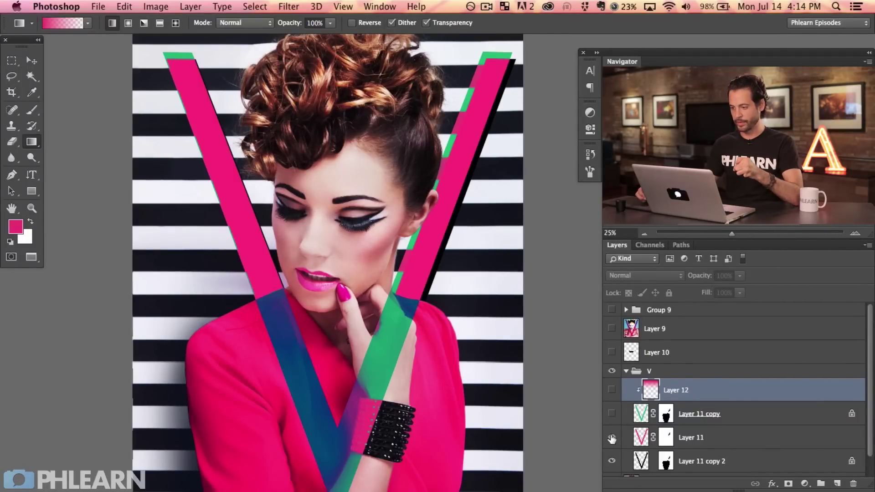
{"action": "left_click", "coordinate": [612, 439]}
{"action": "left_click", "coordinate": [612, 439]}
{"action": "left_click", "coordinate": [612, 438]}
{"action": "left_click", "coordinate": [612, 439]}
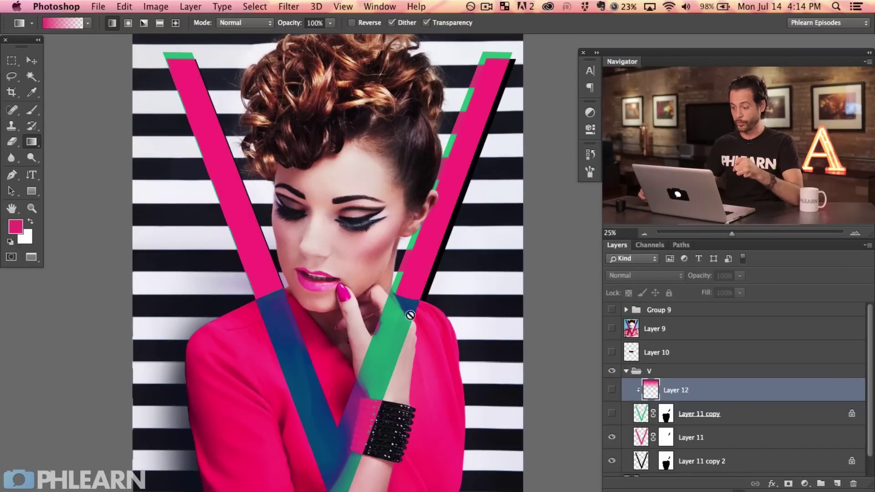
{"action": "left_click", "coordinate": [611, 414]}
{"action": "left_click", "coordinate": [612, 390]}
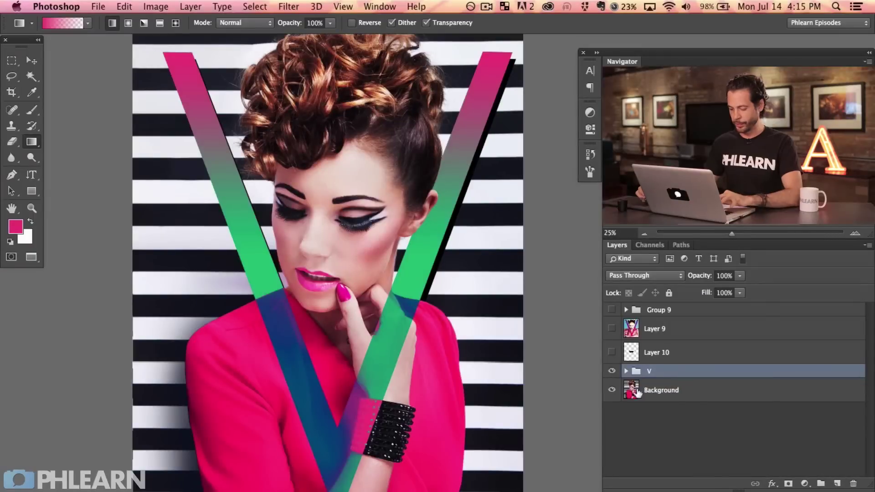
Create a new layer above the V group and place it in a new group named Type
{"action": "key", "text": "super+alt+shift+n"}
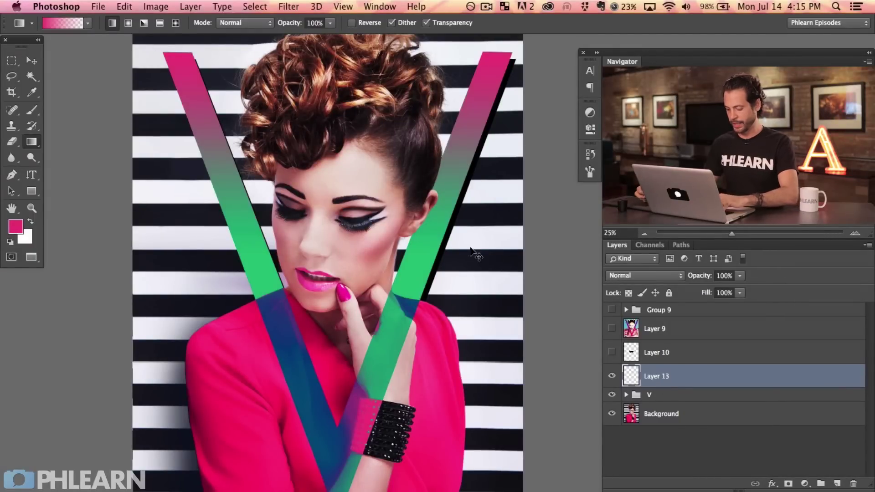
{"action": "key", "text": "super+g"}
{"action": "double_click", "coordinate": [663, 371]}
{"action": "type", "text": "Type"}
{"action": "key", "text": "Return"}
{"action": "left_click", "coordinate": [677, 395]}
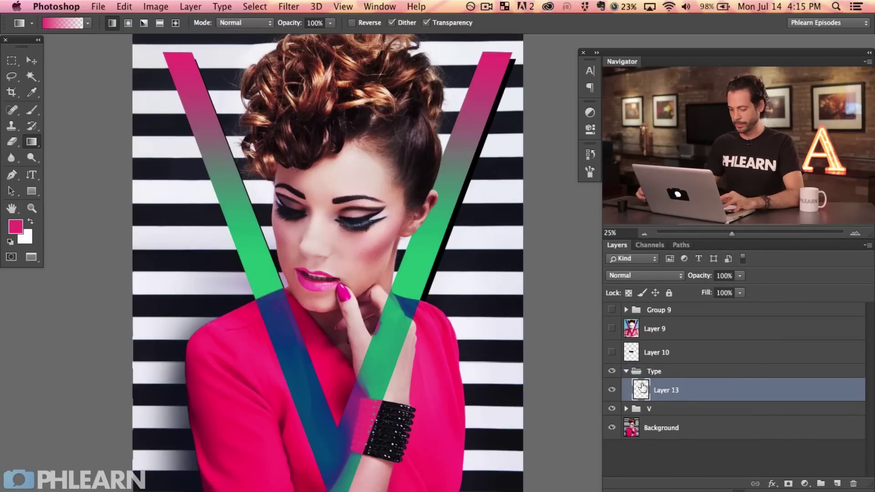
Add the text PINK beside the model's sleeve near the cover's left edge, and set it to horizontal orientation
{"action": "key", "text": "t"}
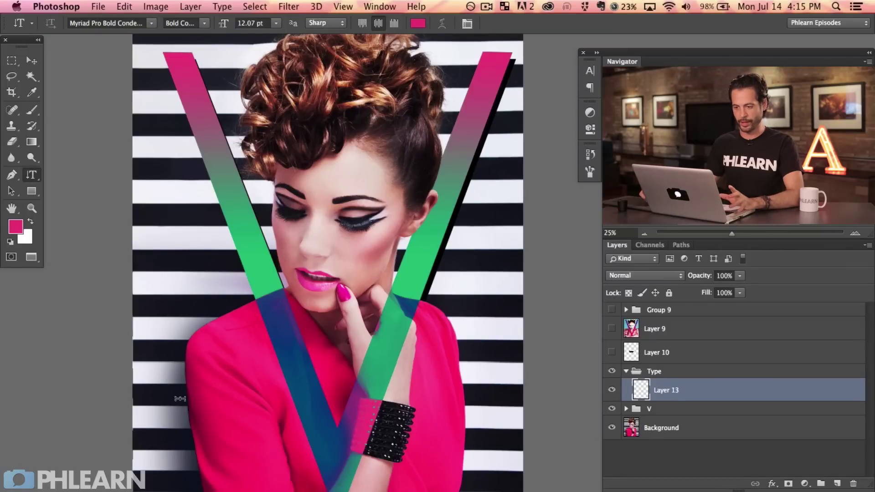
{"action": "left_click", "coordinate": [182, 424]}
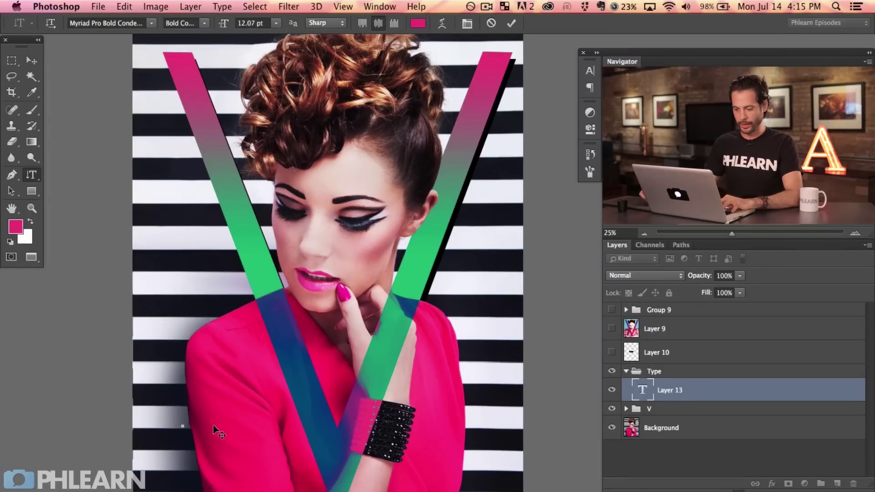
{"action": "type", "text": "PHLEARN"}
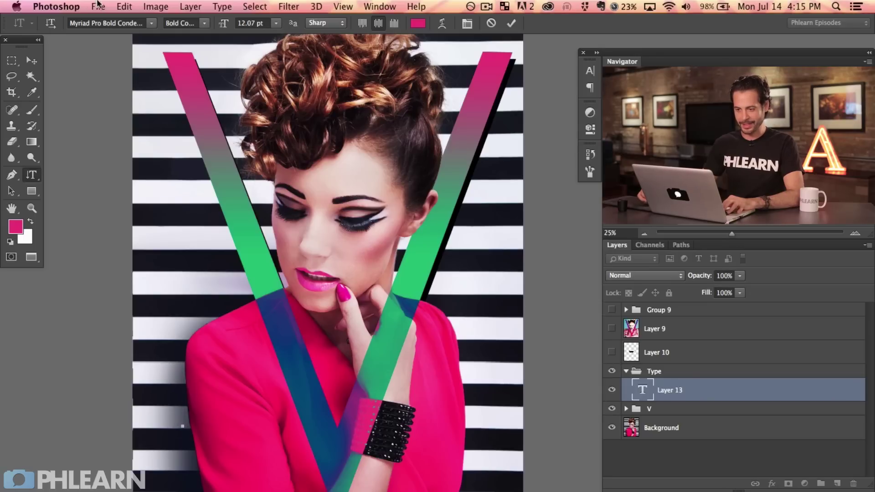
{"action": "left_click", "coordinate": [52, 23]}
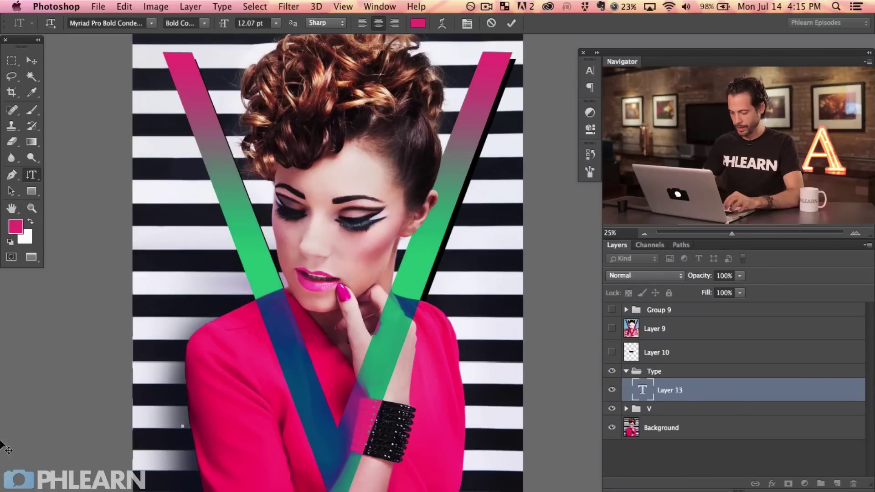
{"action": "key", "text": "super+Return"}
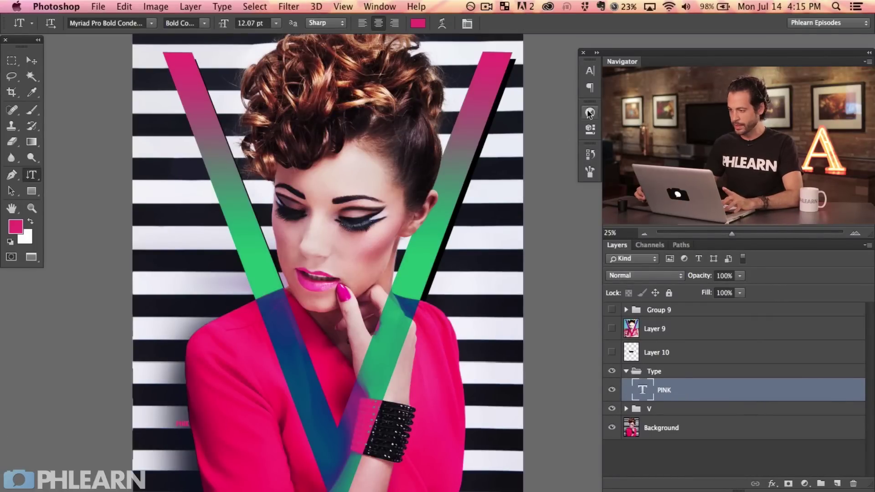
Enlarge the PINK text to 86.07 pt
{"action": "left_click", "coordinate": [590, 72]}
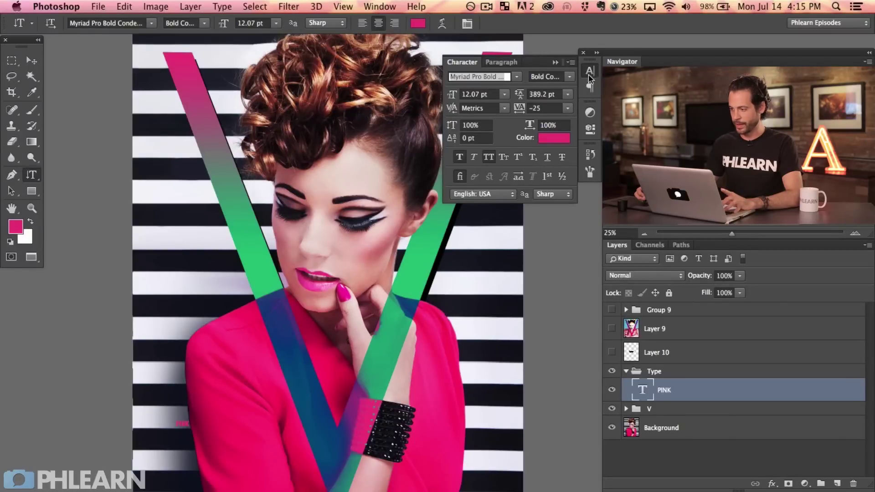
{"action": "mouse_move", "coordinate": [453, 98]}
{"action": "left_mouse_down"}
{"action": "mouse_move", "coordinate": [464, 98]}
{"action": "mouse_move", "coordinate": [454, 99]}
{"action": "left_mouse_up"}
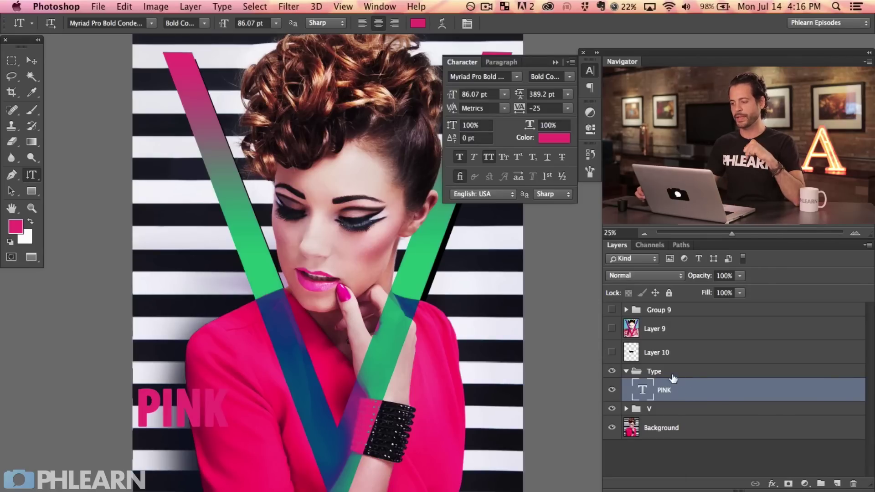
{"action": "double_click", "coordinate": [642, 388]}
{"action": "key", "text": "super+h"}
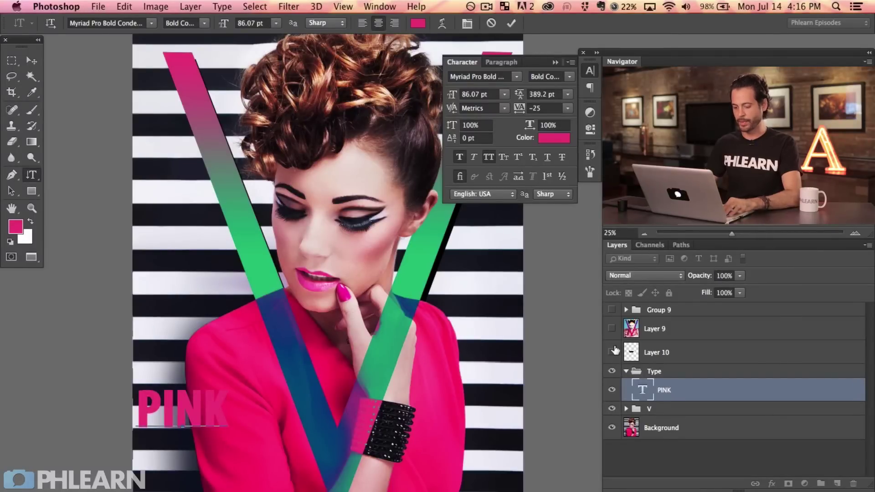
{"action": "key", "text": "super+Return"}
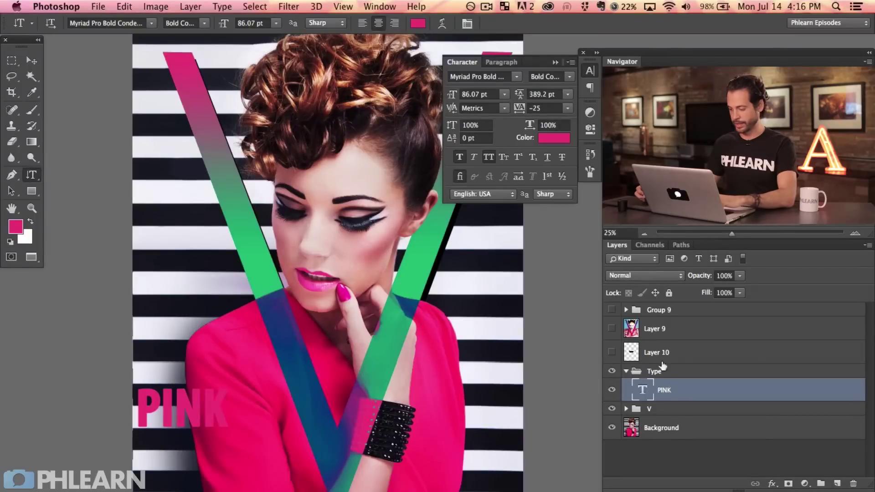
Duplicate the PINK text layer and change the copy's text to IS THE
{"action": "key", "text": "super+j"}
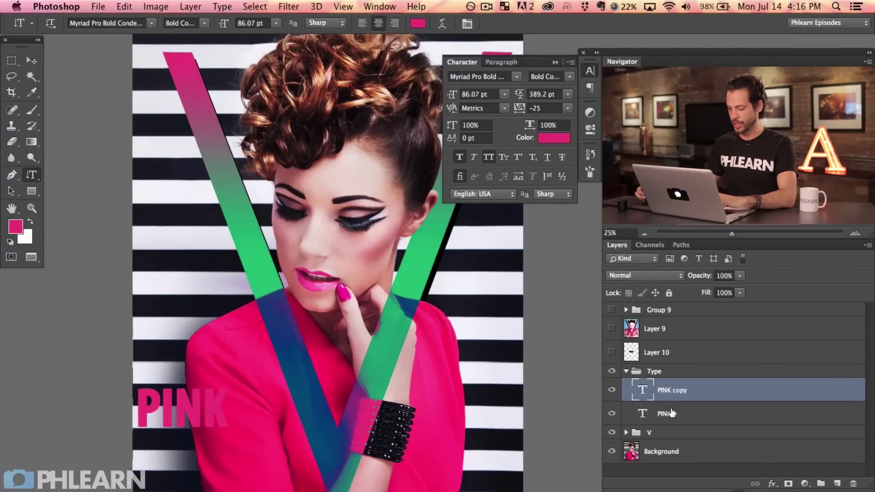
{"action": "double_click", "coordinate": [637, 390]}
{"action": "type", "text": "PIA"}
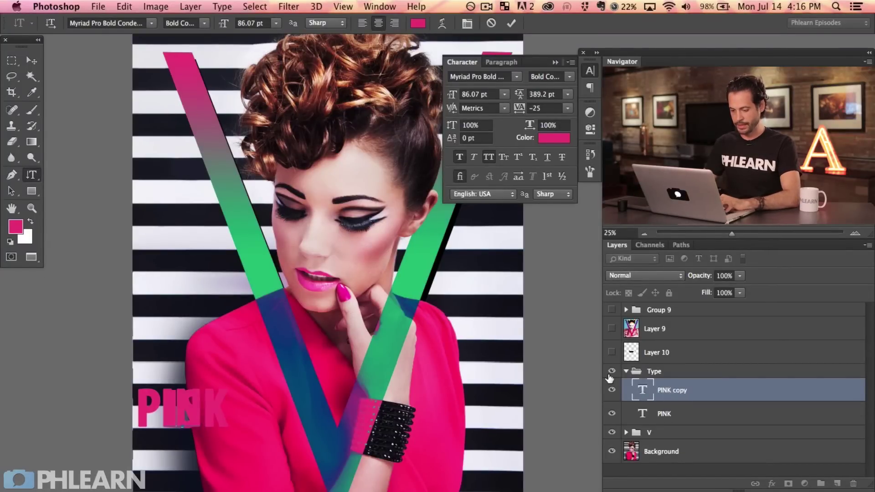
{"action": "type", "text": "HE"}
{"action": "key", "text": "super+Return"}
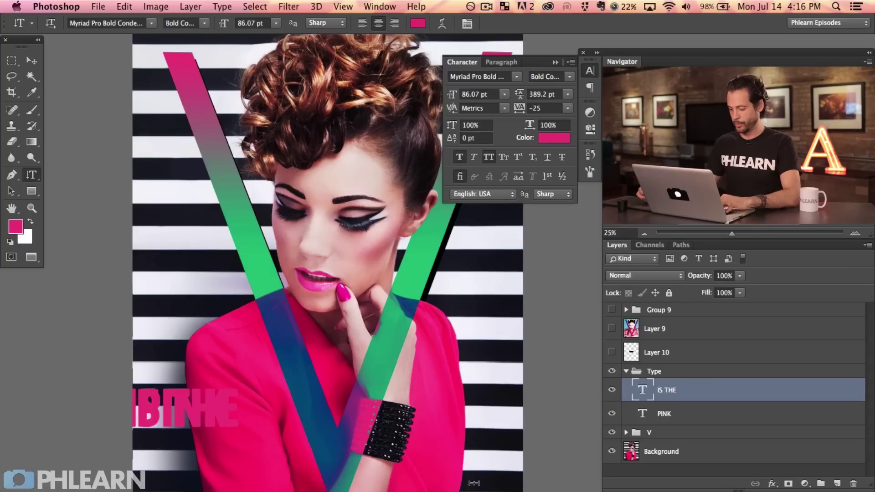
Duplicate the IS THE text layer and change the copy's text to NEW
{"action": "key", "text": "super+j"}
{"action": "double_click", "coordinate": [638, 394]}
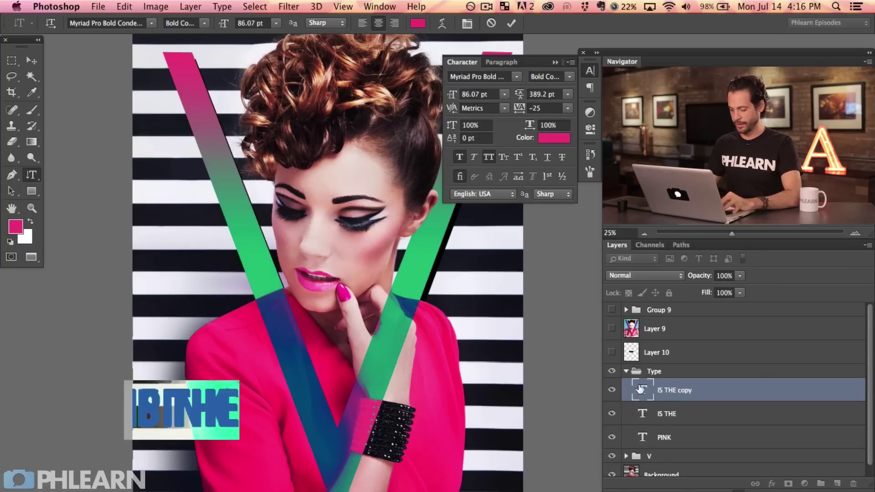
{"action": "type", "text": "NEW"}
{"action": "key", "text": "super+Return"}
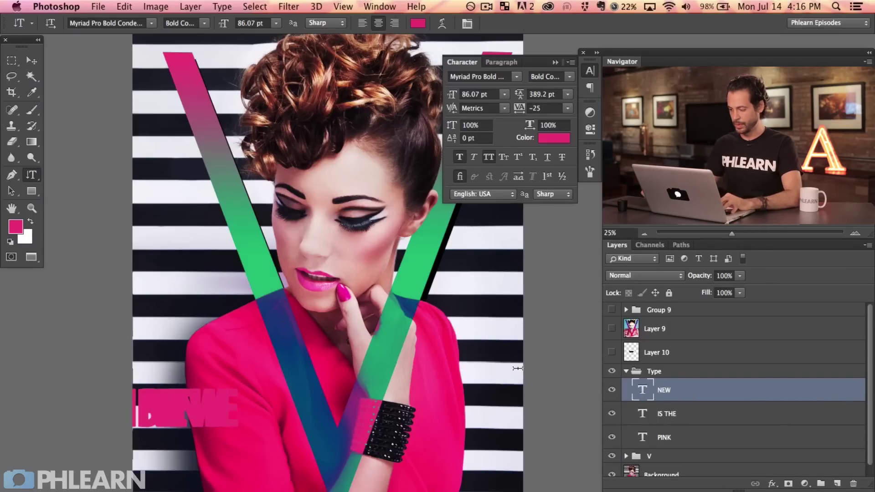
Duplicate the PINK layer above NEW in the Type group, and move the original PINK text straight down to the cover's lower edge
{"action": "left_click_drag", "start_coordinate": [691, 432], "coordinate": [698, 384]}
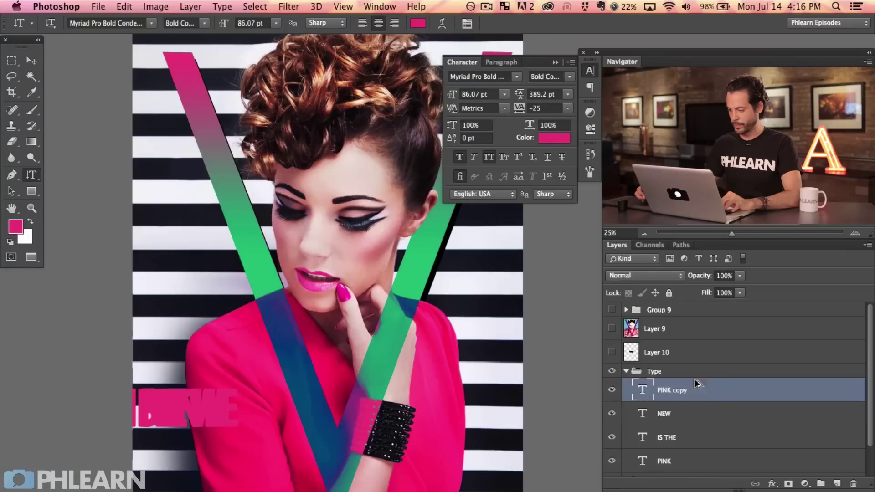
{"action": "scroll", "coordinate": [866, 378], "scroll_direction": "down", "scroll_amount": 1}
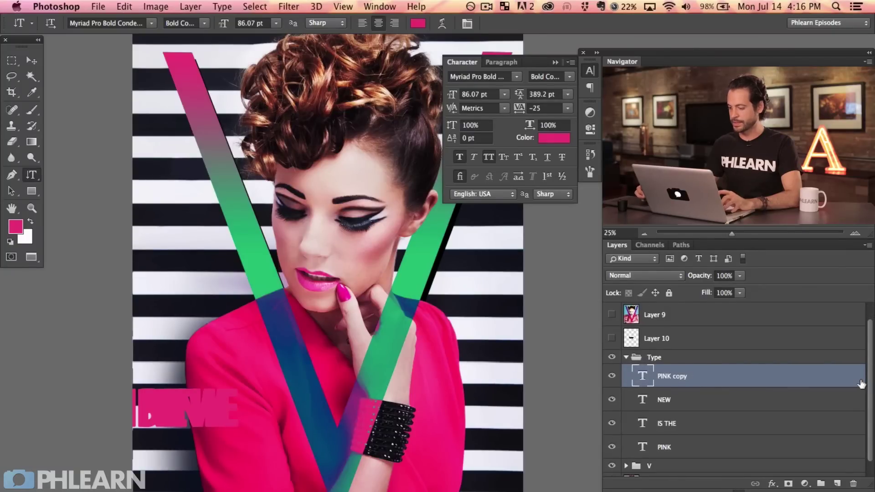
{"action": "left_click", "coordinate": [686, 447]}
{"action": "key", "text": "v"}
{"action": "left_click_drag", "start_coordinate": [296, 422], "coordinate": [297, 461]}
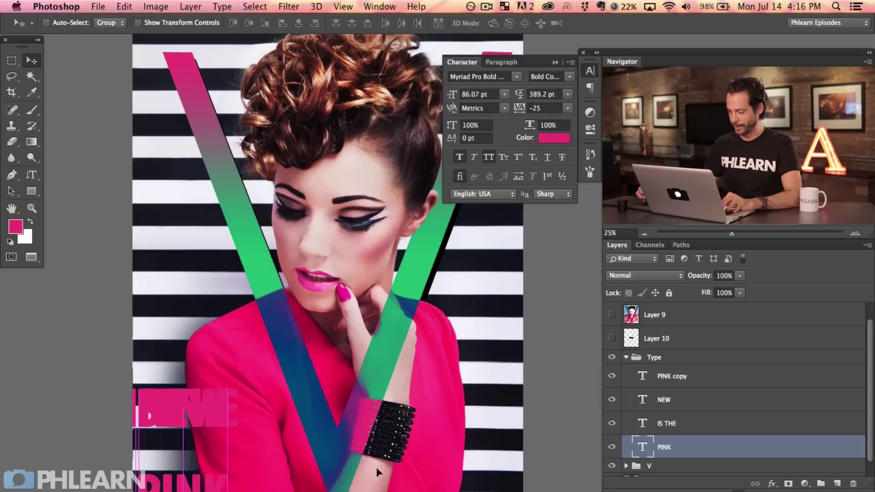
Set the text colour of both the NEW and IS THE layers to white (ffffff)
{"action": "left_click", "coordinate": [684, 408]}
{"action": "left_click", "coordinate": [677, 426]}
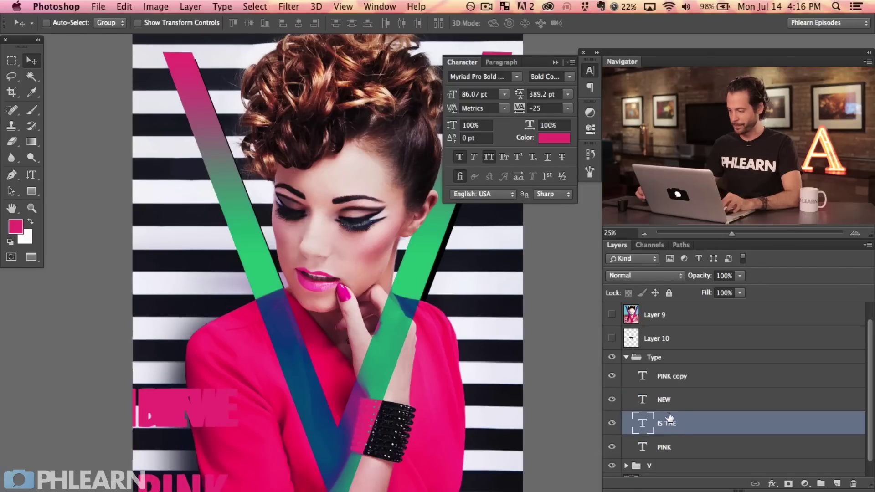
{"action": "left_click", "coordinate": [676, 405], "text": "shift"}
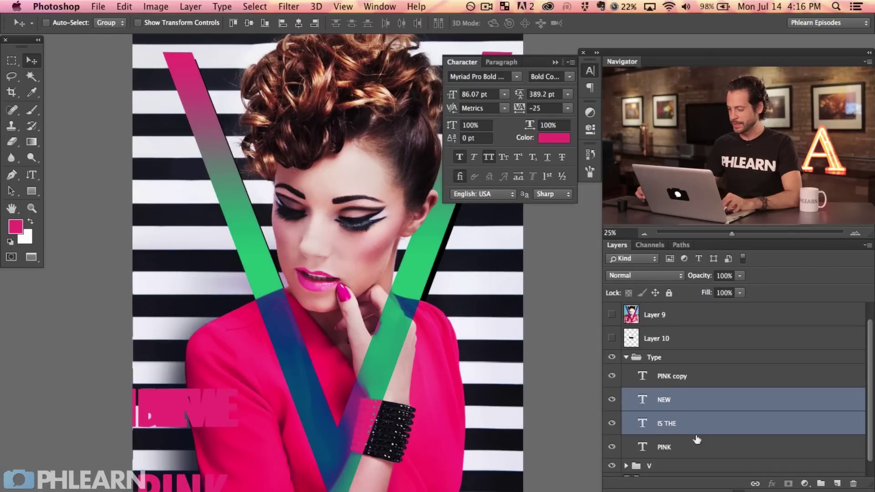
{"action": "left_click", "coordinate": [549, 144]}
{"action": "left_click", "coordinate": [252, 130]}
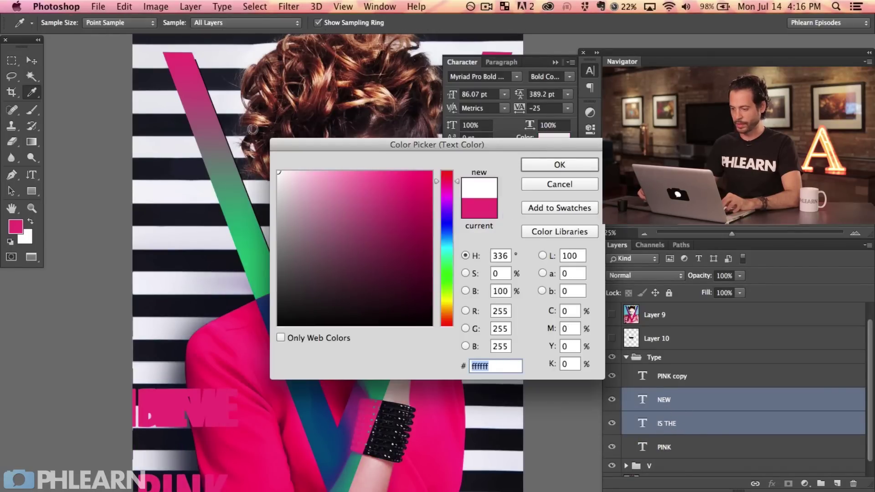
{"action": "left_click", "coordinate": [557, 167]}
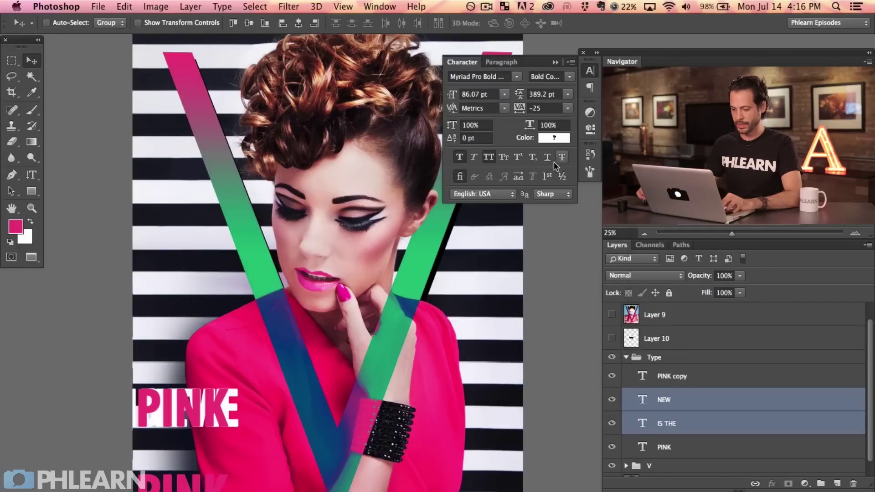
Move the IS THE text below the upper PINK and scale it down to 42.68 pt
{"action": "left_click", "coordinate": [702, 431]}
{"action": "left_click_drag", "start_coordinate": [420, 373], "coordinate": [420, 417]}
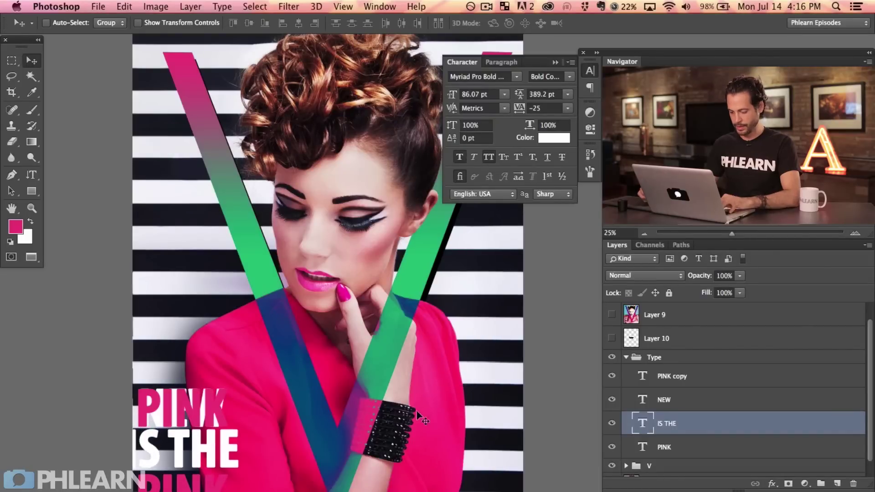
{"action": "key", "text": "super+t"}
{"action": "left_click_drag", "start_coordinate": [241, 424], "coordinate": [214, 438]}
{"action": "key", "text": "Return"}
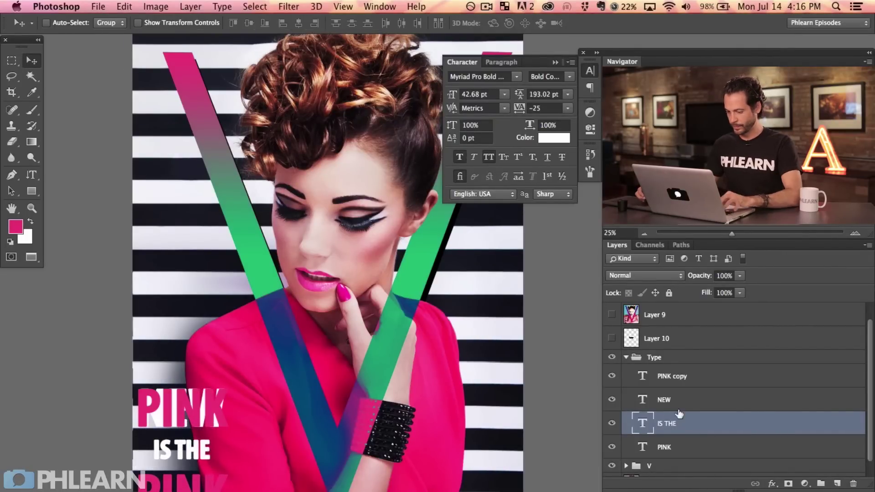
{"action": "left_click", "coordinate": [681, 400]}
{"action": "key", "text": "super+t"}
{"action": "left_click_drag", "start_coordinate": [225, 382], "coordinate": [182, 459]}
{"action": "key", "text": "super+equal"}
{"action": "key", "text": "super+equal"}
{"action": "key", "text": "super+equal"}
{"action": "left_click_drag", "start_coordinate": [274, 386], "coordinate": [435, 314]}
{"action": "left_click_drag", "start_coordinate": [333, 255], "coordinate": [329, 273]}
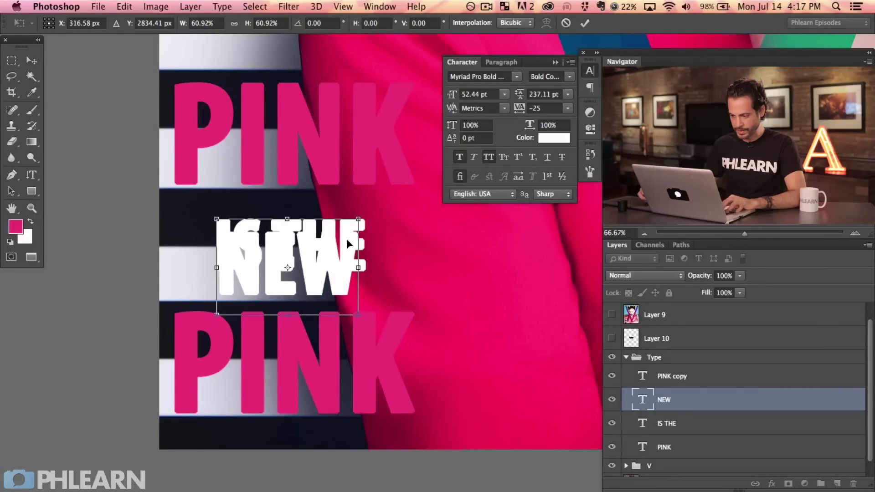
{"action": "key", "text": "super+z"}
Scale the NEW text down to 54.78 pt, about the width of IS THE, and place it directly beneath that line
{"action": "left_click_drag", "start_coordinate": [371, 190], "coordinate": [383, 212]}
{"action": "key", "text": "super+t"}
{"action": "left_click_drag", "start_coordinate": [407, 83], "coordinate": [333, 267]}
{"action": "left_click_drag", "start_coordinate": [358, 216], "coordinate": [364, 215]}
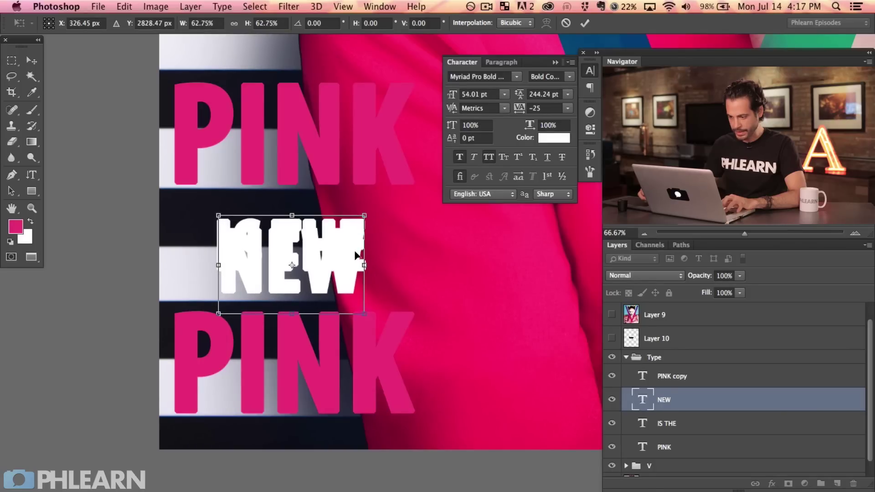
{"action": "left_click_drag", "start_coordinate": [346, 245], "coordinate": [345, 245]}
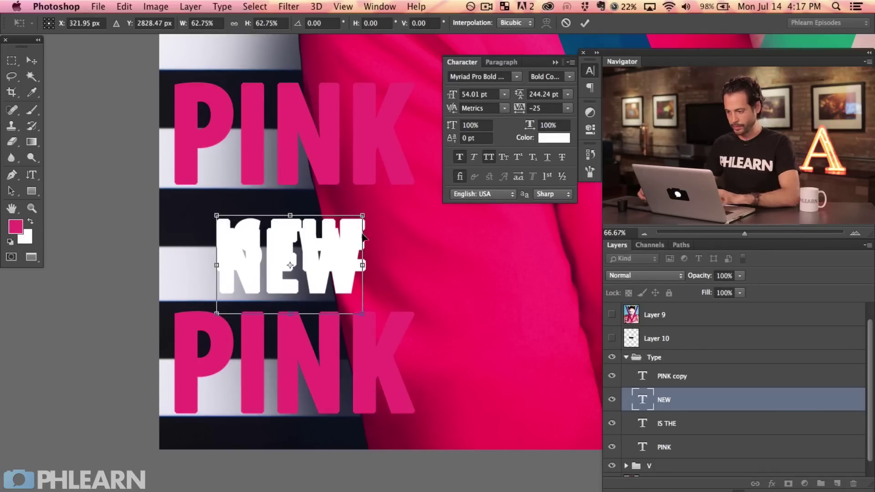
{"action": "left_click_drag", "start_coordinate": [364, 213], "coordinate": [368, 211]}
{"action": "key", "text": "Return"}
{"action": "left_click_drag", "start_coordinate": [334, 301], "coordinate": [332, 330]}
{"action": "left_click_drag", "start_coordinate": [332, 330], "coordinate": [331, 330]}
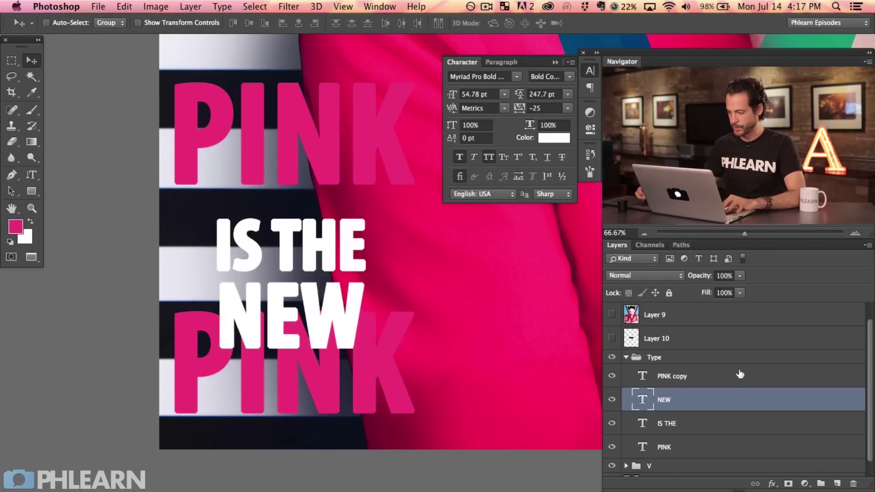
Space the text lines into a stack reading PINK, IS THE, NEW, PINK, with small gaps and no overlap
{"action": "left_click", "coordinate": [691, 429], "text": "shift"}
{"action": "left_click_drag", "start_coordinate": [436, 355], "coordinate": [449, 292]}
{"action": "left_click", "coordinate": [667, 447]}
{"action": "mouse_move", "coordinate": [468, 363]}
{"action": "left_mouse_down"}
{"action": "mouse_move", "coordinate": [469, 319]}
{"action": "mouse_move", "coordinate": [468, 362]}
{"action": "left_mouse_up"}
{"action": "left_click", "coordinate": [701, 376]}
{"action": "left_click_drag", "start_coordinate": [388, 374], "coordinate": [367, 302]}
{"action": "key", "text": "super+minus"}
{"action": "key", "text": "super+minus"}
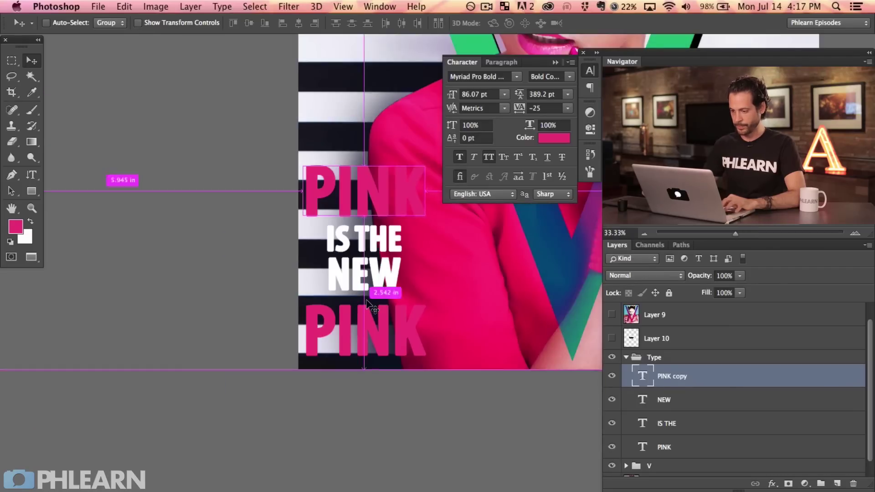
Move the whole Type group slightly inward from the cover's left and lower edges
{"action": "mouse_move", "coordinate": [507, 332]}
{"action": "left_mouse_down"}
{"action": "mouse_move", "coordinate": [303, 323]}
{"action": "mouse_move", "coordinate": [389, 328]}
{"action": "left_mouse_up"}
{"action": "mouse_move", "coordinate": [418, 370]}
{"action": "left_mouse_down"}
{"action": "mouse_move", "coordinate": [412, 385]}
{"action": "mouse_move", "coordinate": [379, 395]}
{"action": "mouse_move", "coordinate": [426, 374]}
{"action": "left_mouse_up"}
{"action": "left_click", "coordinate": [664, 359]}
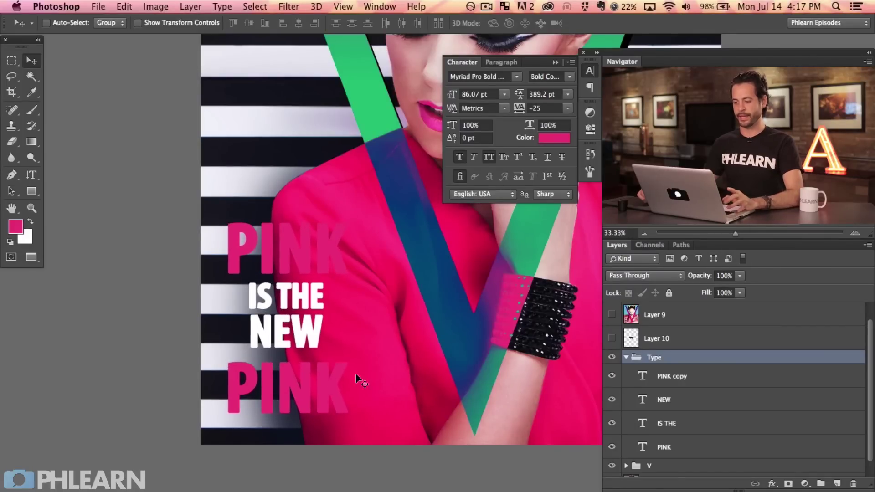
{"action": "left_click_drag", "start_coordinate": [338, 340], "coordinate": [326, 338]}
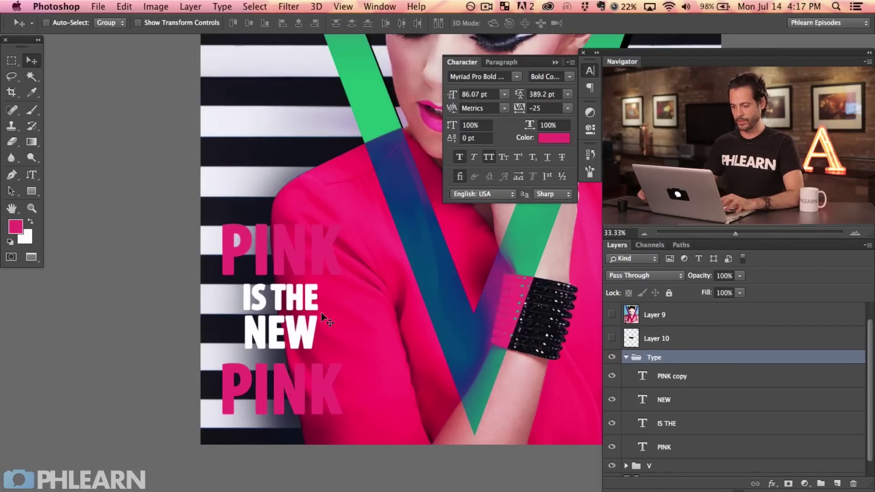
{"action": "left_click", "coordinate": [697, 386]}
{"action": "left_click", "coordinate": [700, 448], "text": "shift"}
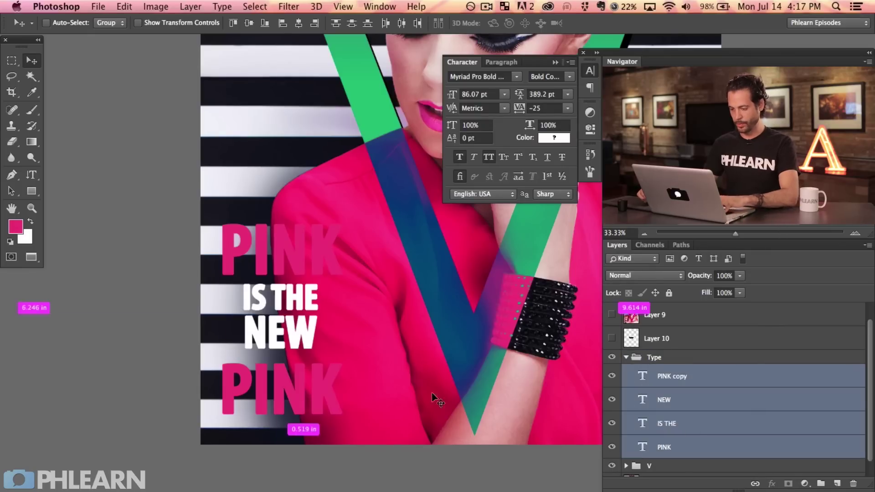
{"action": "key", "text": "super+t"}
{"action": "key", "text": "Return"}
Scale both PINK lines together to 115.35% (99.28 pt) and reposition them around the IS THE NEW lines
{"action": "left_click", "coordinate": [698, 378]}
{"action": "left_click", "coordinate": [696, 447], "text": "super"}
{"action": "key", "text": "super+t"}
{"action": "left_click_drag", "start_coordinate": [343, 222], "coordinate": [370, 198]}
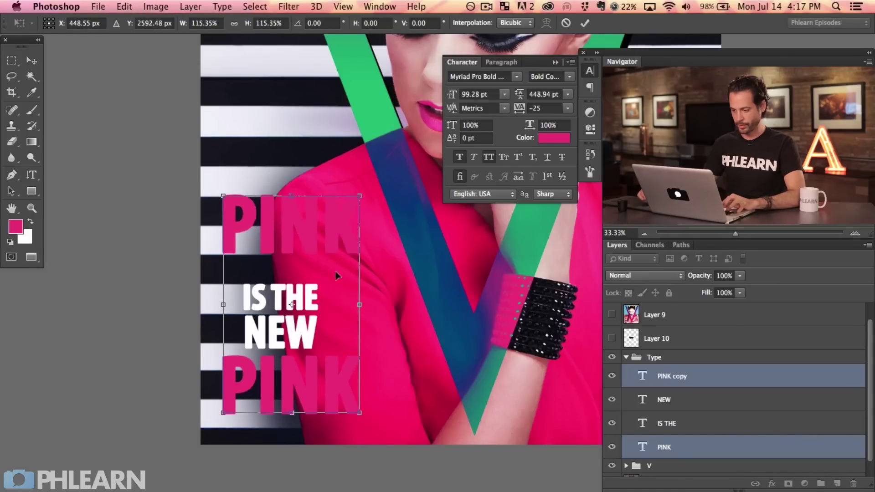
{"action": "key", "text": "Return"}
{"action": "left_click_drag", "start_coordinate": [352, 310], "coordinate": [362, 323]}
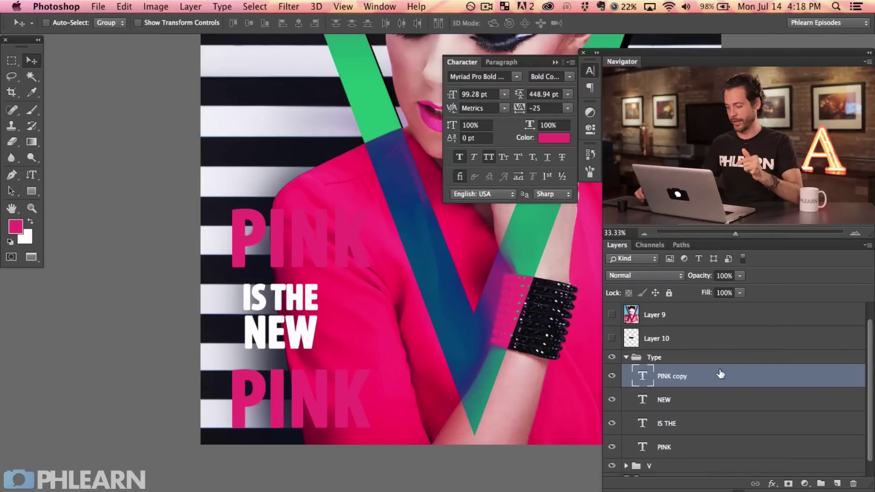
Add a Stroke layer style to the upper PINK text, keeping the text in view beside the style settings
{"action": "double_click", "coordinate": [726, 378]}
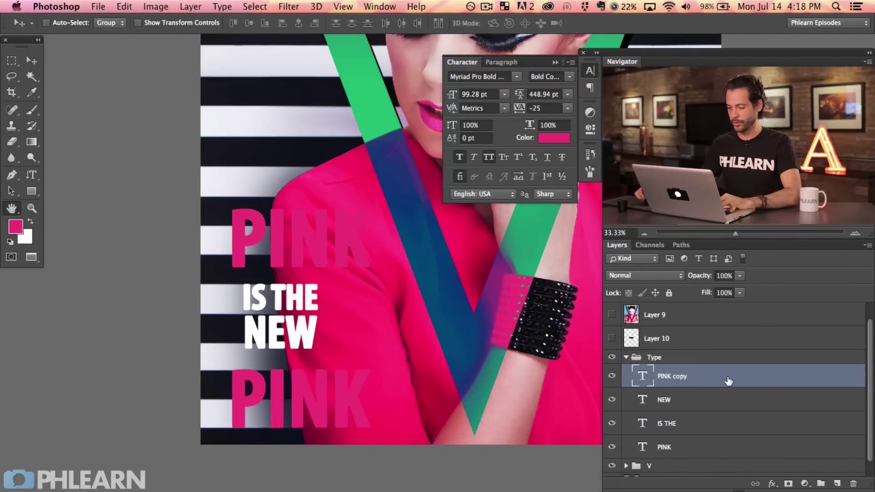
{"action": "scroll", "coordinate": [484, 218], "scroll_direction": "left", "scroll_amount": 5}
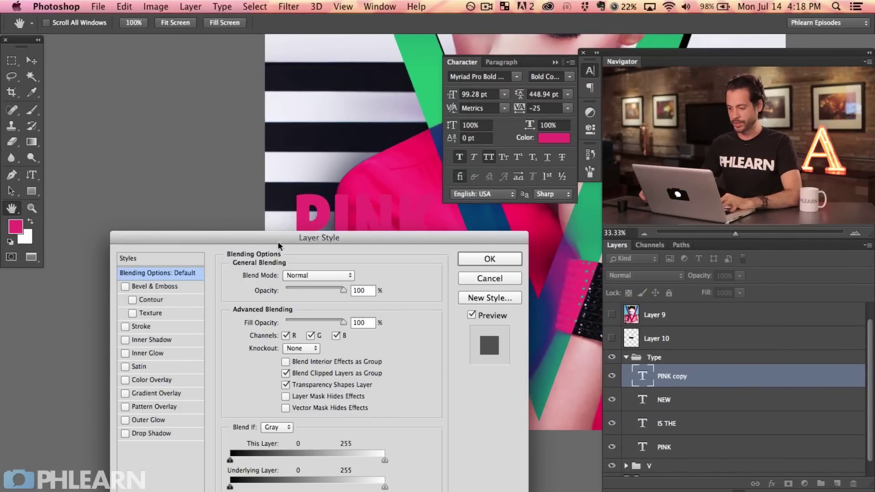
{"action": "left_click_drag", "start_coordinate": [307, 236], "coordinate": [183, 187]}
{"action": "scroll", "coordinate": [501, 319], "scroll_direction": "up", "scroll_amount": 5}
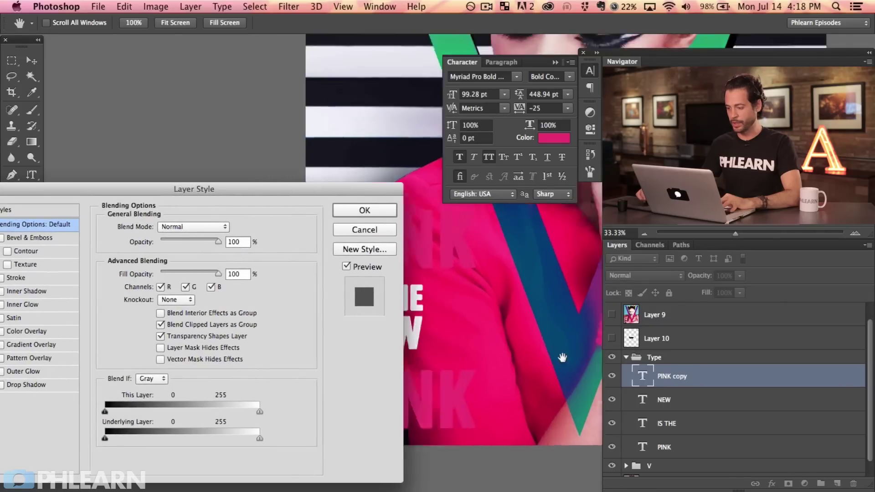
{"action": "mouse_move", "coordinate": [342, 195]}
{"action": "left_mouse_down"}
{"action": "mouse_move", "coordinate": [307, 192]}
{"action": "mouse_move", "coordinate": [331, 192]}
{"action": "left_mouse_up"}
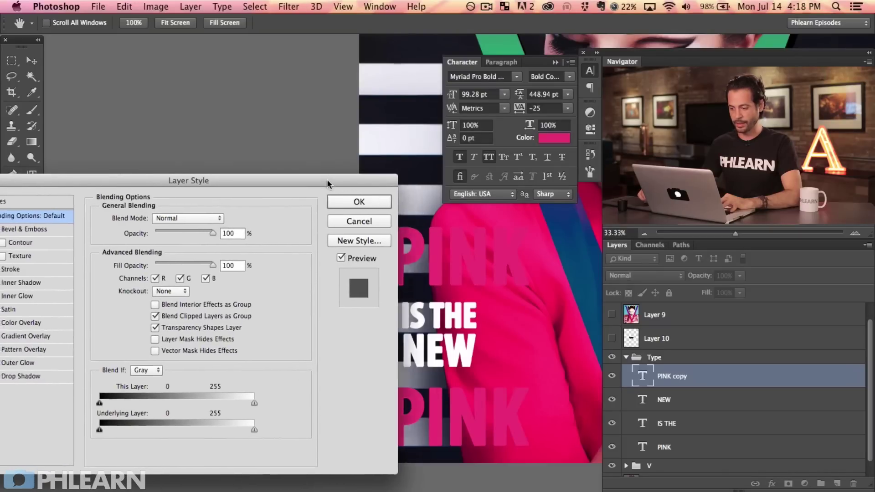
{"action": "left_click_drag", "start_coordinate": [96, 184], "coordinate": [113, 183]}
{"action": "left_click", "coordinate": [27, 269]}
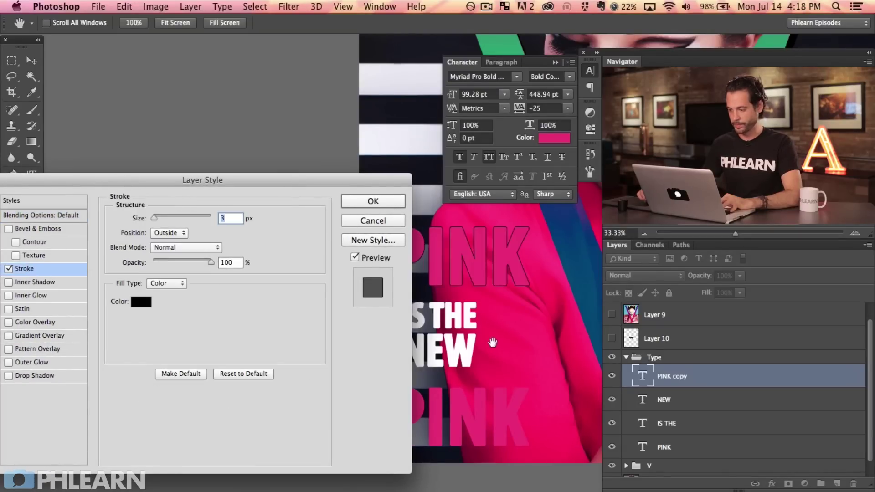
{"action": "left_click_drag", "start_coordinate": [494, 339], "coordinate": [520, 338]}
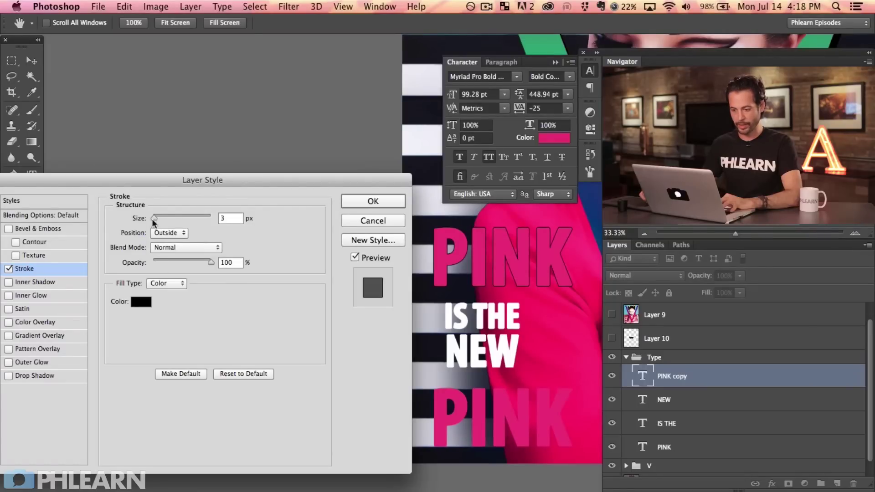
Set the upper PINK's stroke to 9 px in white (#ffffff) and apply the layer style
{"action": "left_click_drag", "start_coordinate": [154, 216], "coordinate": [160, 217]}
{"action": "left_click", "coordinate": [141, 302]}
{"action": "left_click_drag", "start_coordinate": [313, 250], "coordinate": [278, 171]}
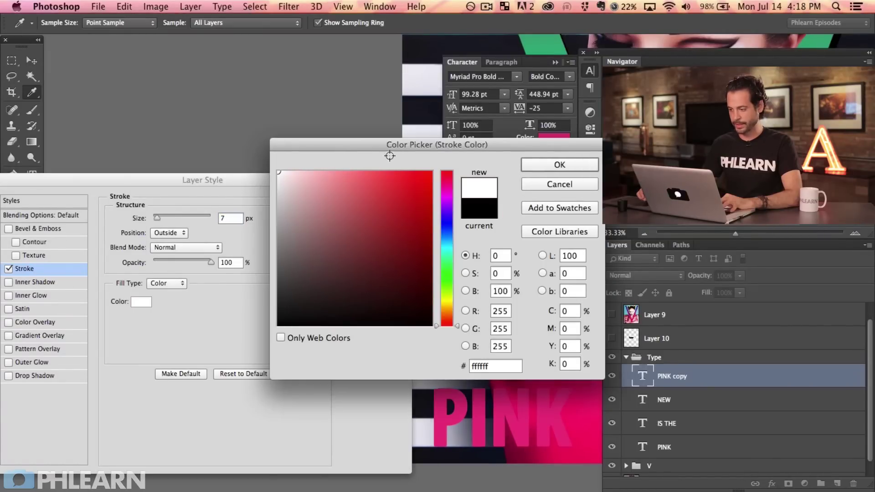
{"action": "left_click", "coordinate": [529, 163]}
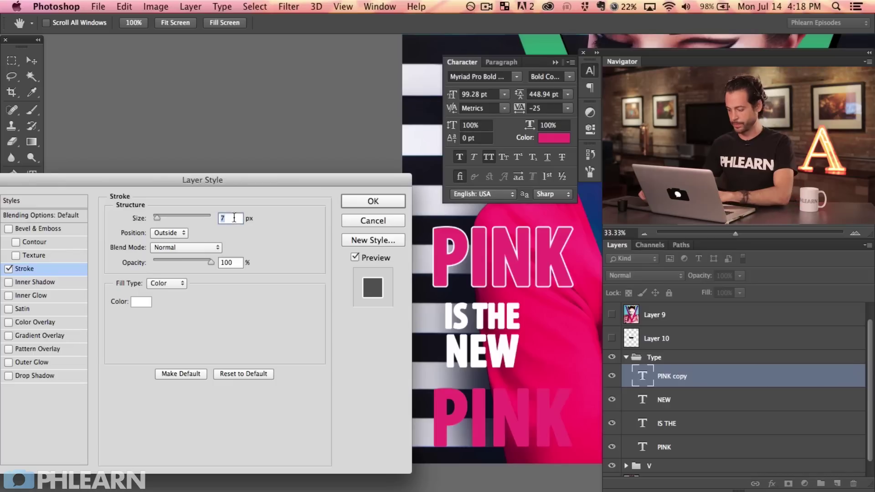
{"action": "key", "text": "Up"}
{"action": "key", "text": "Up"}
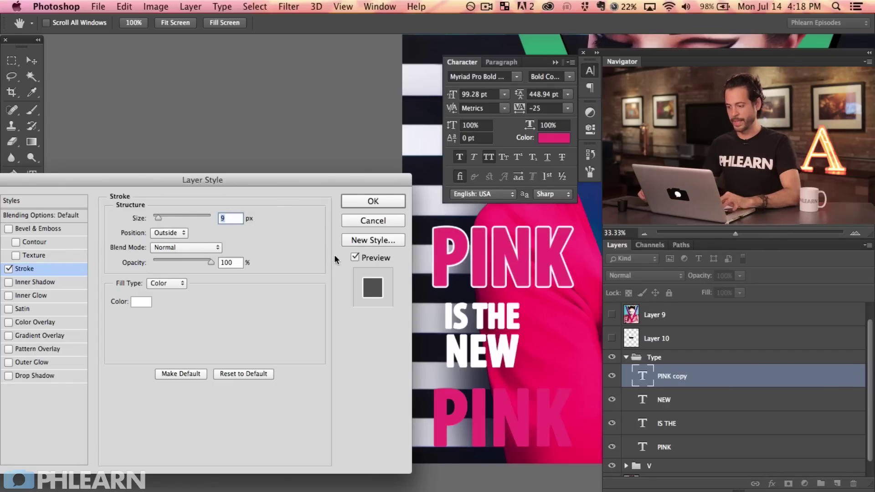
{"action": "left_click", "coordinate": [374, 202]}
Copy the white stroke from the upper PINK layer to the lower PINK layer and collapse both effects lists
{"action": "mouse_move", "coordinate": [580, 300]}
{"action": "left_mouse_down"}
{"action": "mouse_move", "coordinate": [441, 308]}
{"action": "mouse_move", "coordinate": [388, 267]}
{"action": "left_mouse_up"}
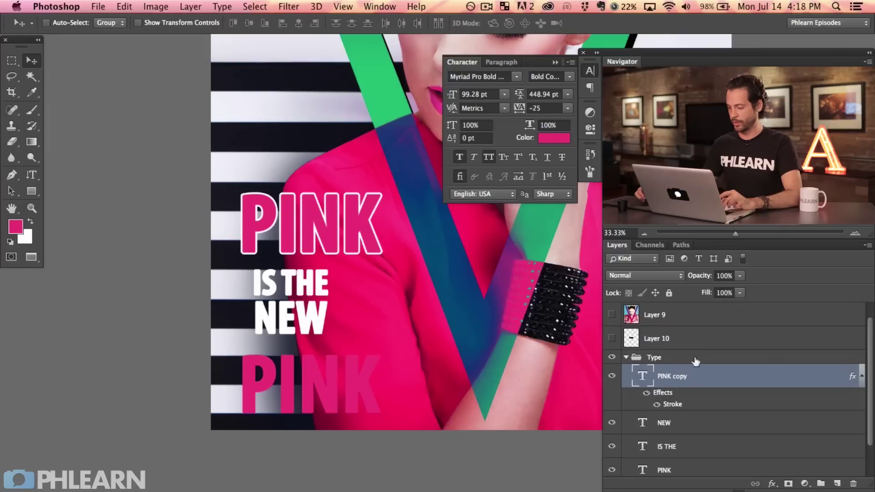
{"action": "scroll", "coordinate": [857, 404], "scroll_direction": "down", "scroll_amount": 1}
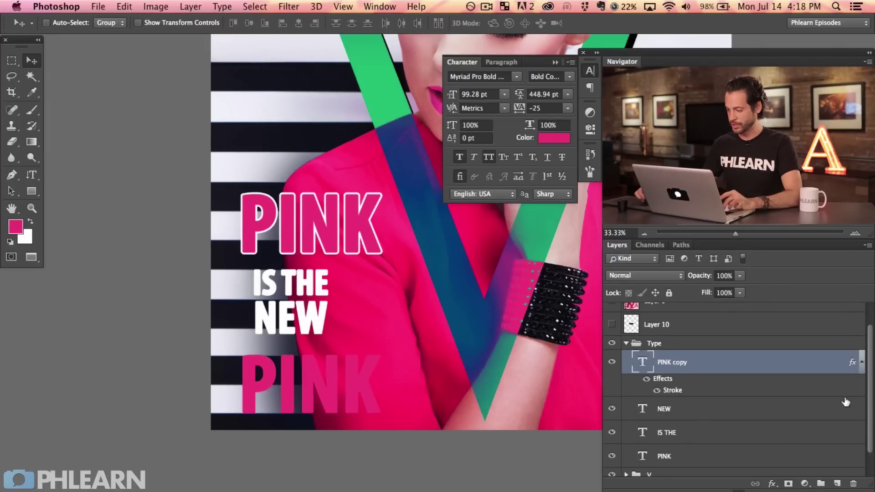
{"action": "left_click_drag", "start_coordinate": [852, 363], "coordinate": [840, 460]}
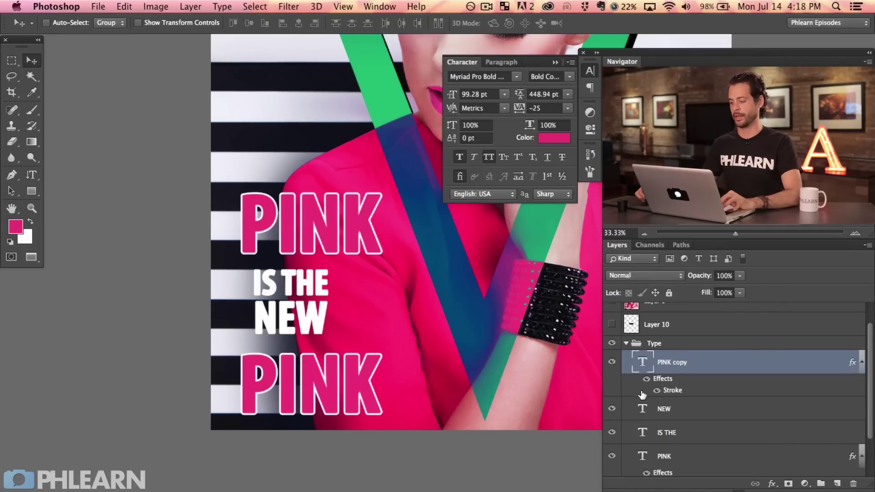
{"action": "left_click", "coordinate": [862, 457]}
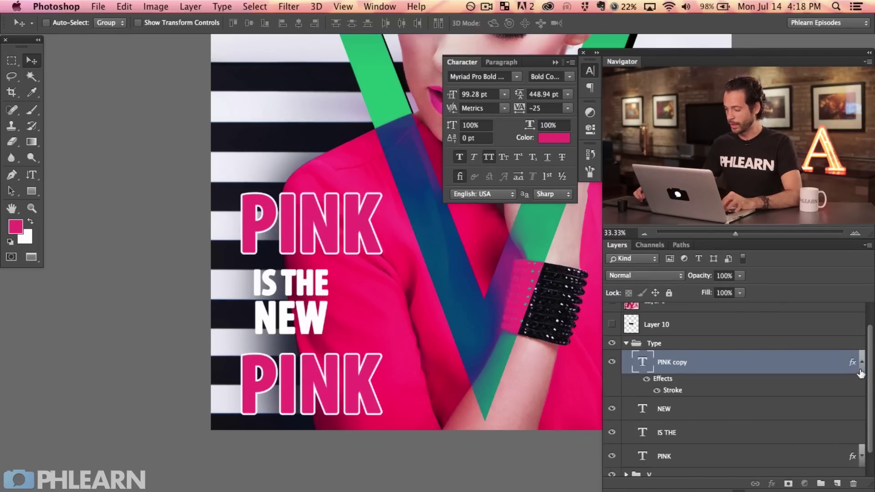
{"action": "left_click", "coordinate": [862, 365]}
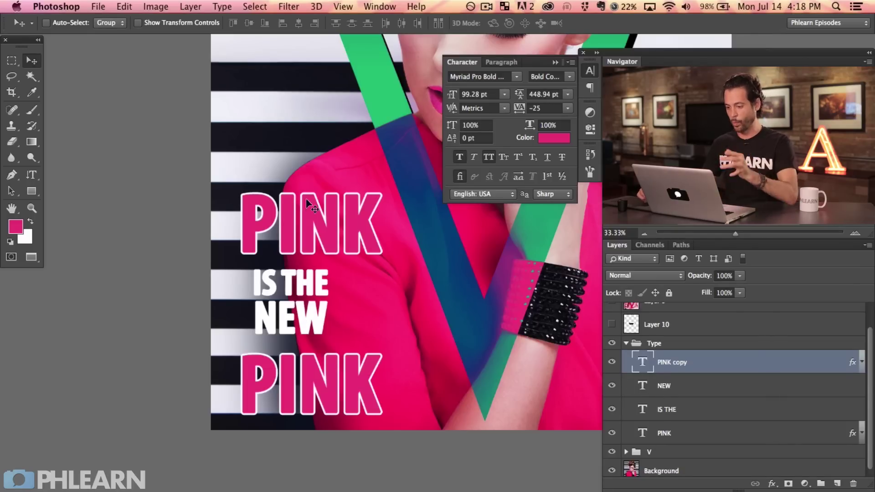
Align all four text layers in the Type group on their horizontal centers
{"action": "left_click", "coordinate": [696, 432], "text": "shift"}
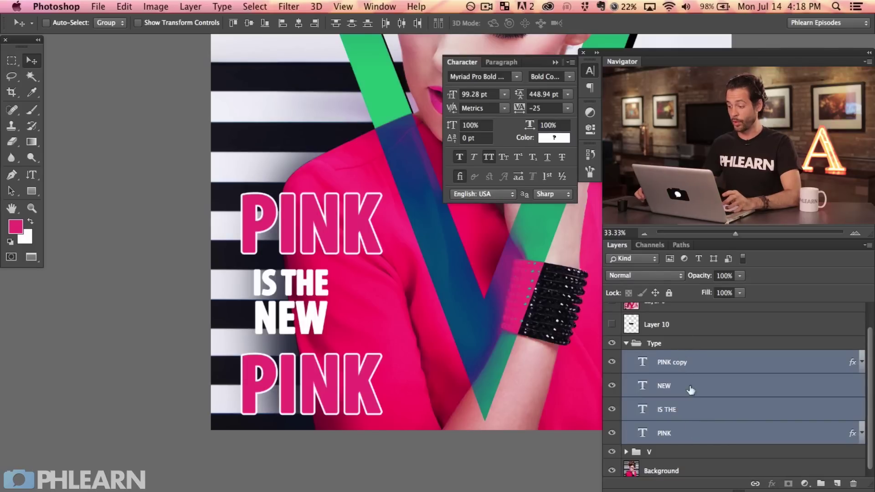
{"action": "left_click", "coordinate": [32, 76]}
{"action": "left_click", "coordinate": [32, 62]}
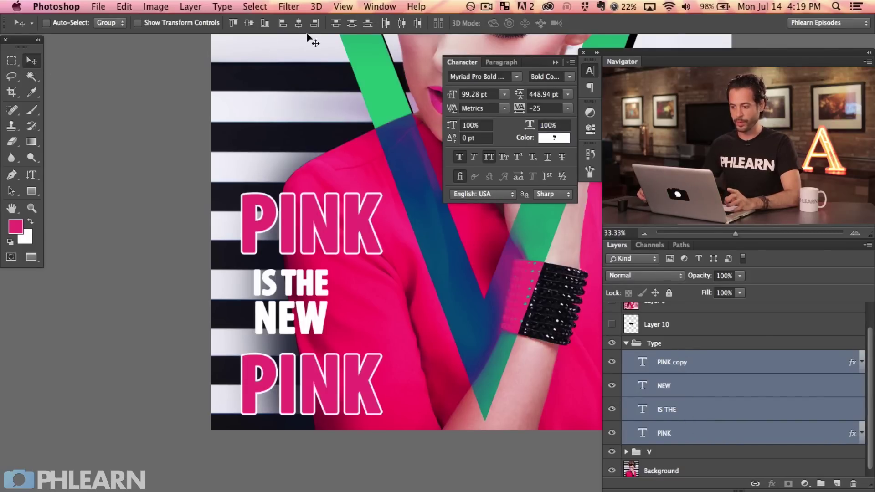
{"action": "left_click", "coordinate": [299, 24]}
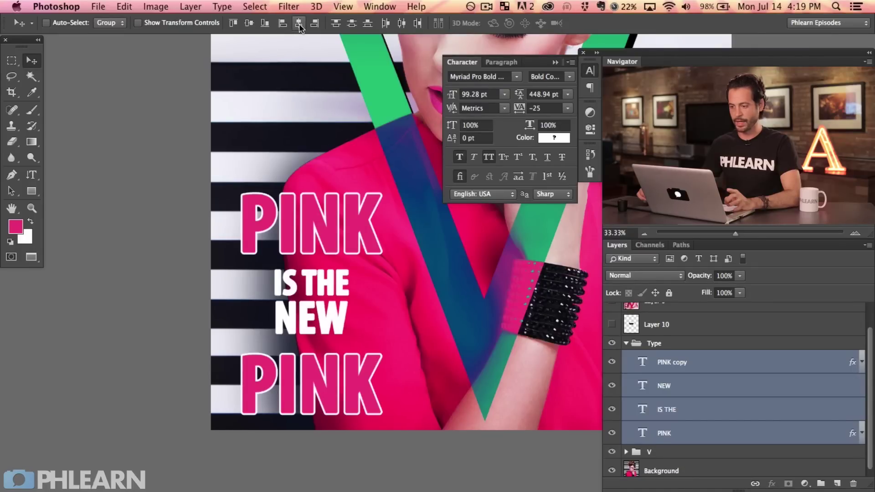
Move the upper PINK down close to IS THE, and group the NEW and IS THE layers together
{"action": "left_click", "coordinate": [718, 370]}
{"action": "mouse_move", "coordinate": [477, 349]}
{"action": "left_mouse_down"}
{"action": "mouse_move", "coordinate": [476, 366]}
{"action": "mouse_move", "coordinate": [479, 358]}
{"action": "left_mouse_up"}
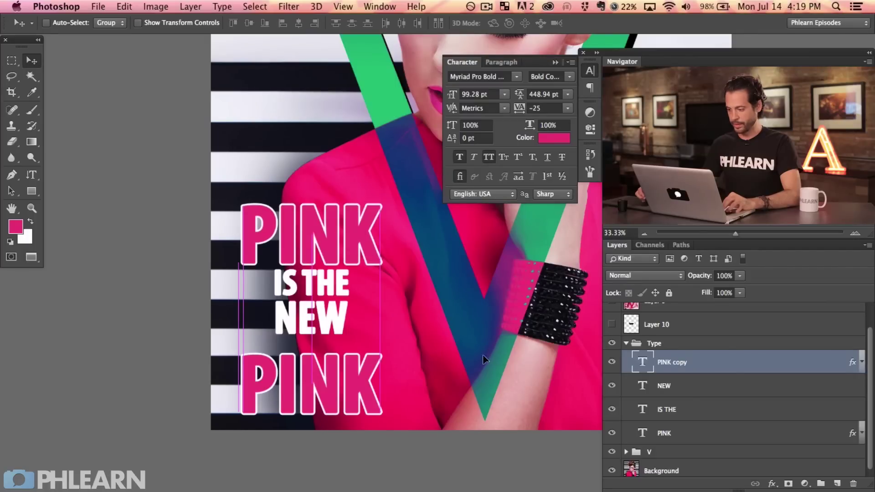
{"action": "left_click", "coordinate": [699, 392]}
{"action": "left_click", "coordinate": [611, 388]}
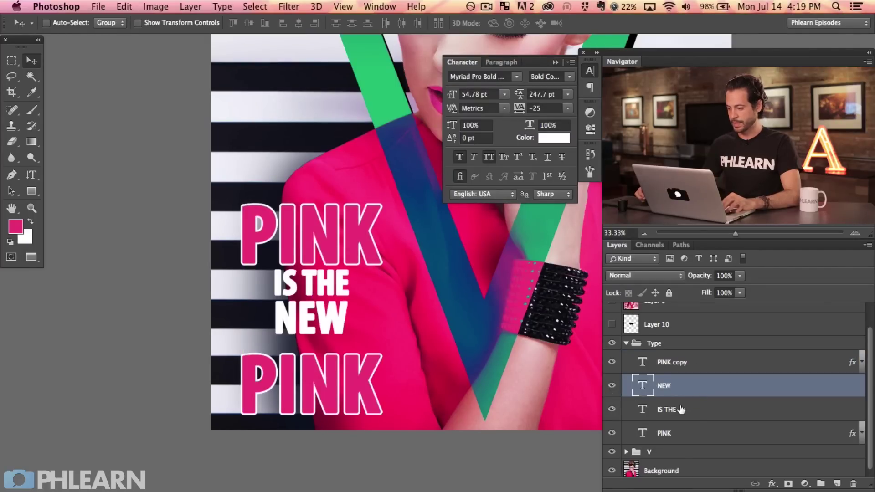
{"action": "left_click", "coordinate": [689, 410], "text": "shift"}
{"action": "key", "text": "super+g"}
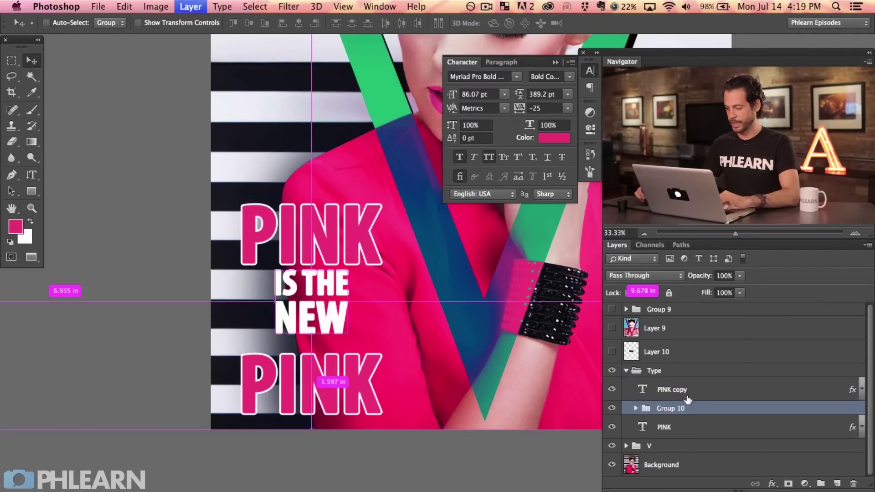
Distribute the upper PINK, the IS THE NEW group and the lower PINK evenly by vertical centers
{"action": "left_click", "coordinate": [686, 393]}
{"action": "left_click", "coordinate": [687, 428], "text": "shift"}
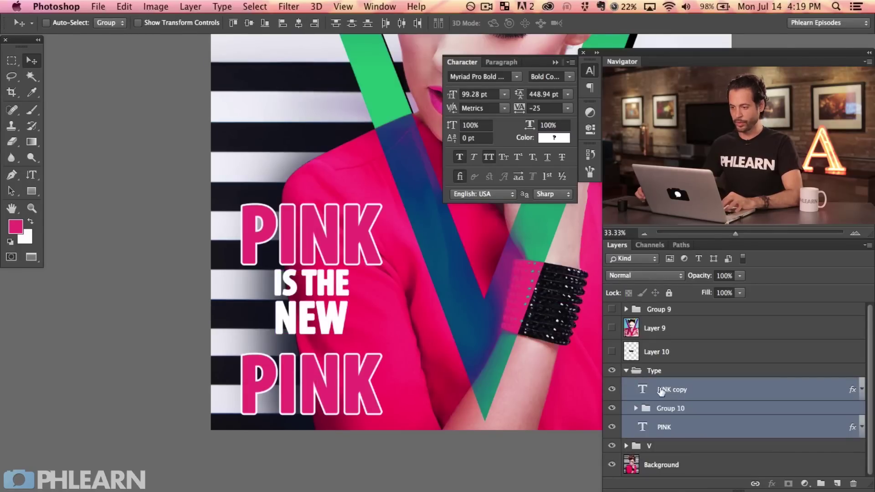
{"action": "left_click", "coordinate": [351, 26]}
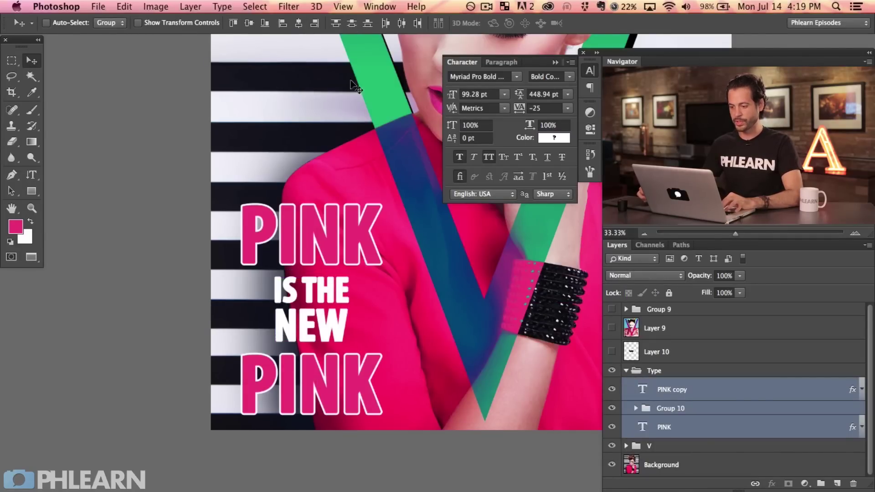
Move the lower PINK up toward NEW and redistribute the three headline items by vertical centers
{"action": "left_click", "coordinate": [699, 436]}
{"action": "left_click_drag", "start_coordinate": [556, 391], "coordinate": [518, 349]}
{"action": "left_click", "coordinate": [686, 389], "text": "shift"}
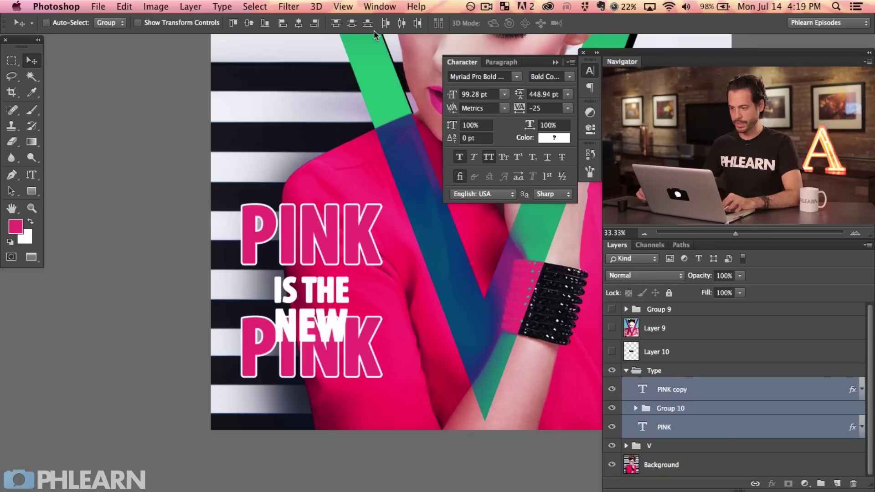
{"action": "left_click", "coordinate": [352, 26]}
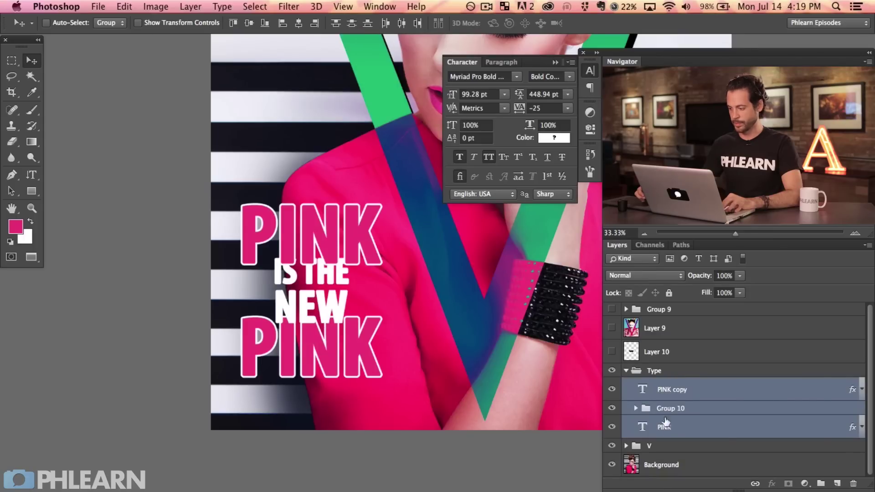
Try moving the upper PINK well up the cover and redistributing the headline items by vertical centers
{"action": "left_click", "coordinate": [681, 390]}
{"action": "left_click_drag", "start_coordinate": [461, 373], "coordinate": [460, 235]}
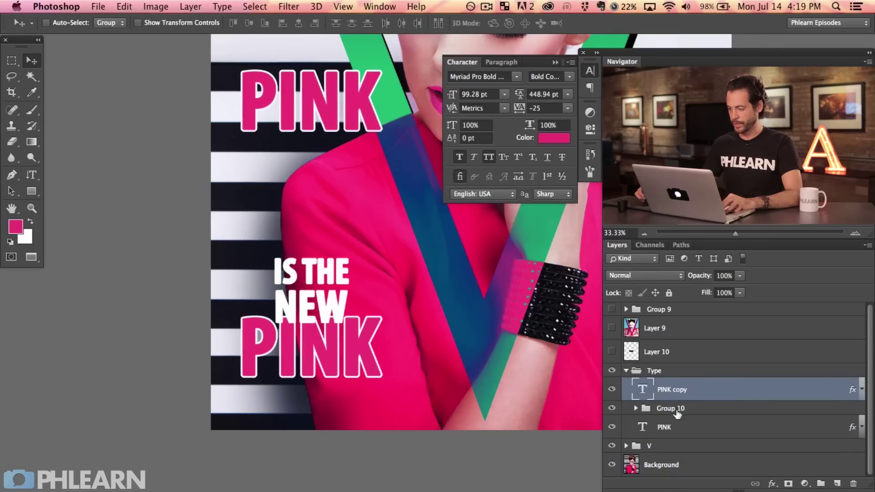
{"action": "left_click", "coordinate": [680, 427], "text": "shift"}
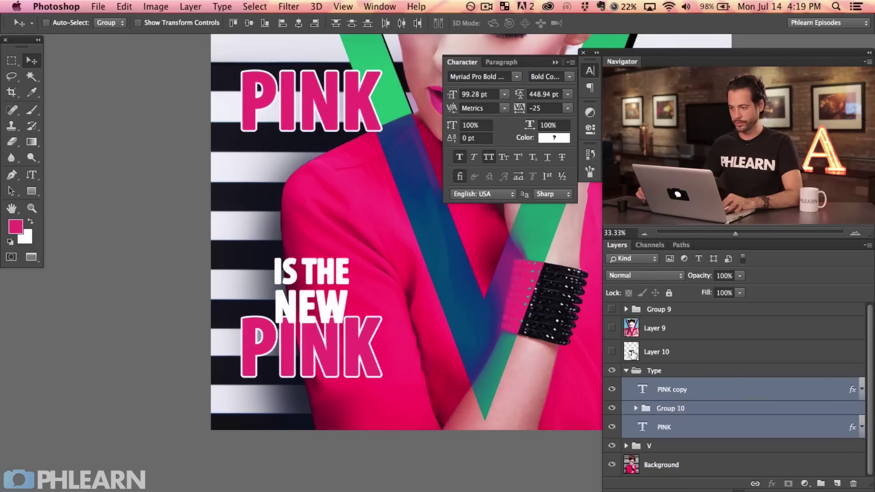
{"action": "left_click", "coordinate": [352, 25]}
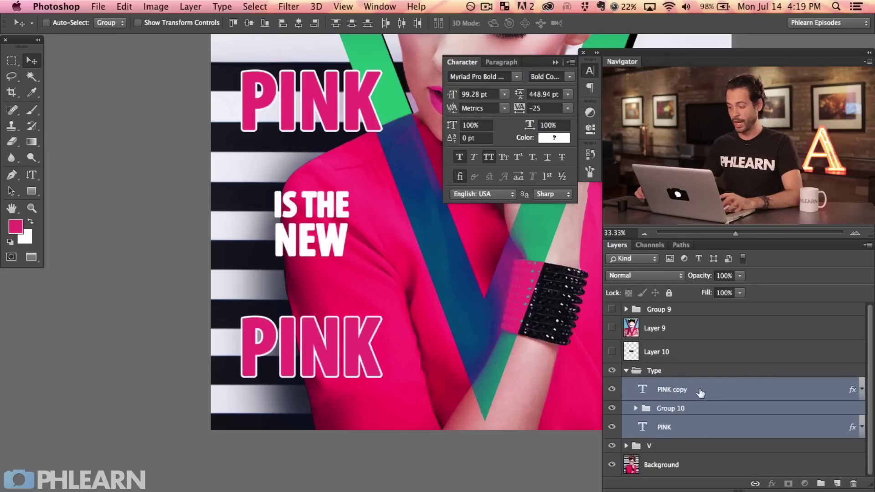
Lower the upper PINK in stages, redistributing the three items by vertical centers, until small even gaps surround IS THE NEW
{"action": "left_click", "coordinate": [701, 393]}
{"action": "left_click_drag", "start_coordinate": [437, 273], "coordinate": [441, 357]}
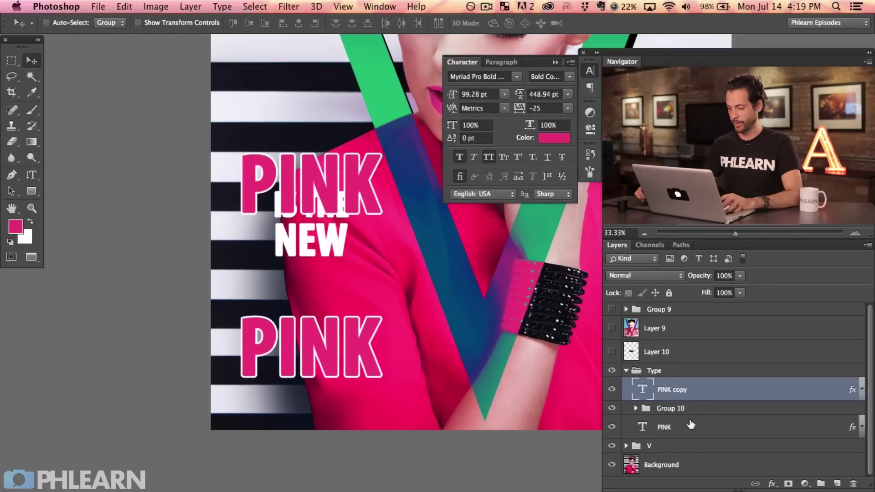
{"action": "left_click", "coordinate": [691, 425], "text": "shift"}
{"action": "left_click", "coordinate": [352, 23]}
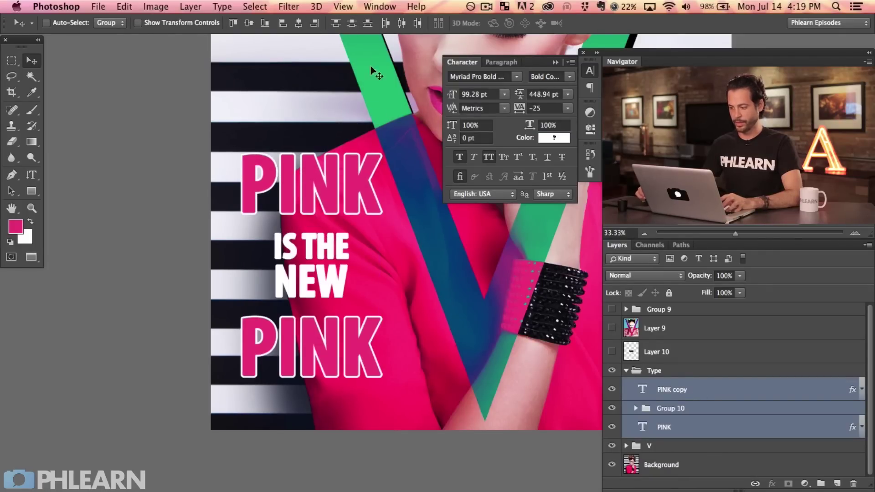
{"action": "left_click", "coordinate": [676, 393]}
{"action": "left_click_drag", "start_coordinate": [531, 334], "coordinate": [530, 355]}
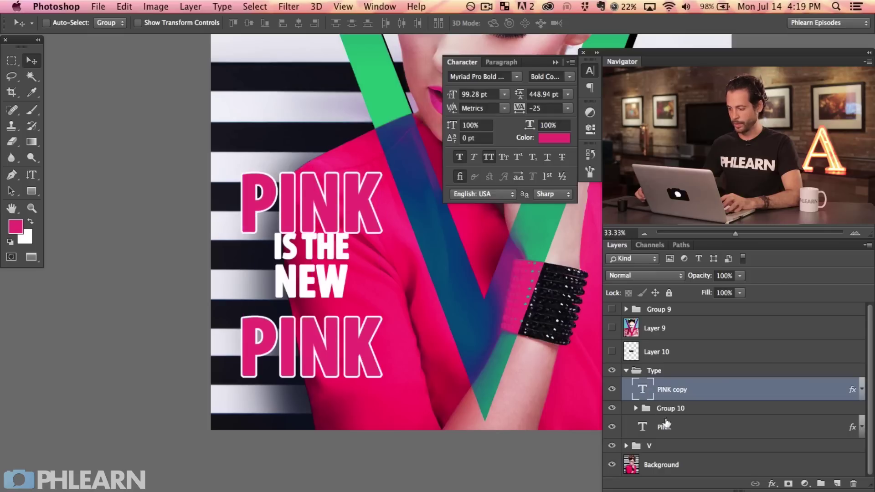
{"action": "left_click", "coordinate": [668, 427], "text": "shift"}
{"action": "left_click", "coordinate": [354, 24]}
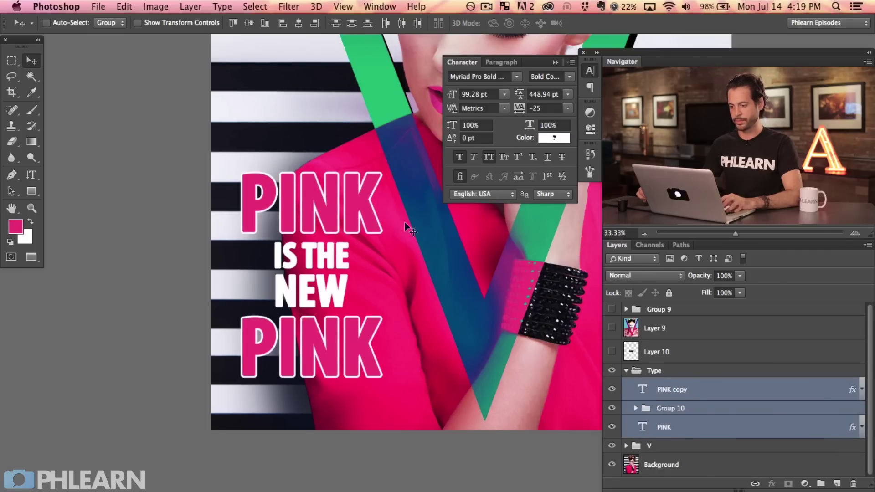
Move the whole headline stack slightly closer to the cover's left edge and a little higher
{"action": "mouse_move", "coordinate": [409, 317]}
{"action": "left_mouse_down"}
{"action": "mouse_move", "coordinate": [421, 337]}
{"action": "mouse_move", "coordinate": [418, 325]}
{"action": "left_mouse_up"}
{"action": "key", "text": "super+minus"}
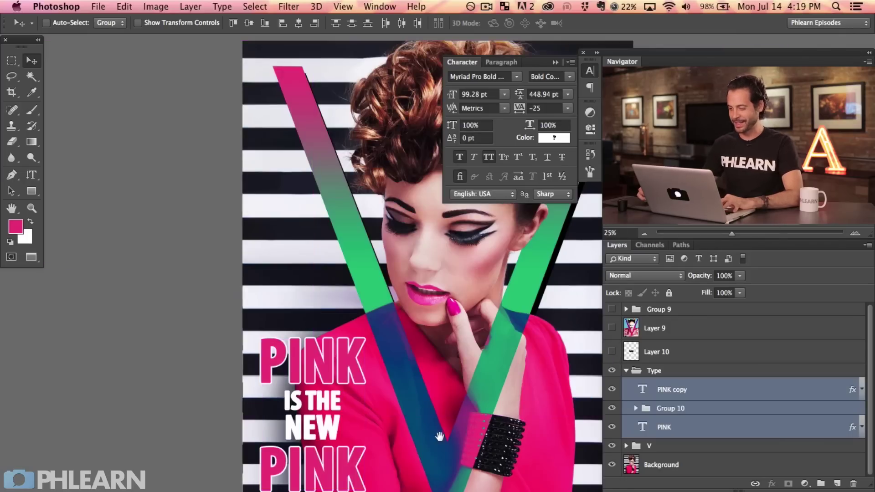
Show the barcode on Layer 10, place it over the lower PINK, and reduce its opacity to 50%
{"action": "left_click", "coordinate": [612, 352]}
{"action": "left_click", "coordinate": [652, 354]}
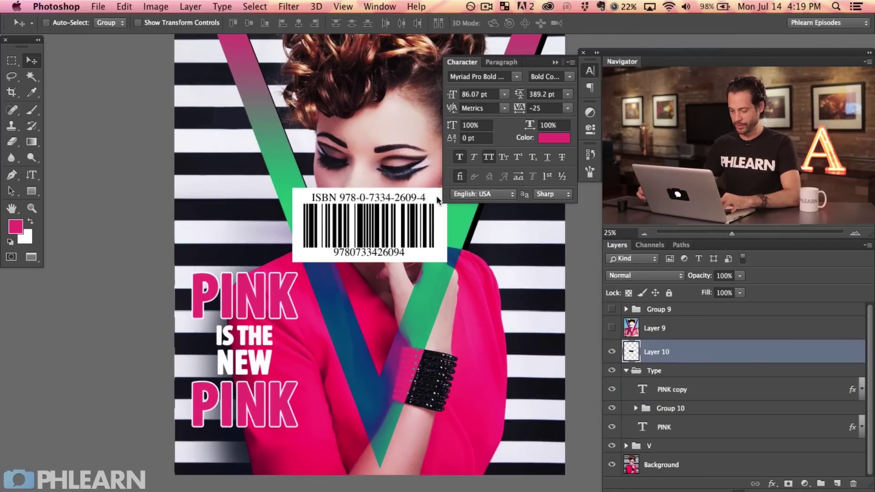
{"action": "key", "text": "super+plus"}
{"action": "left_click_drag", "start_coordinate": [393, 182], "coordinate": [246, 449]}
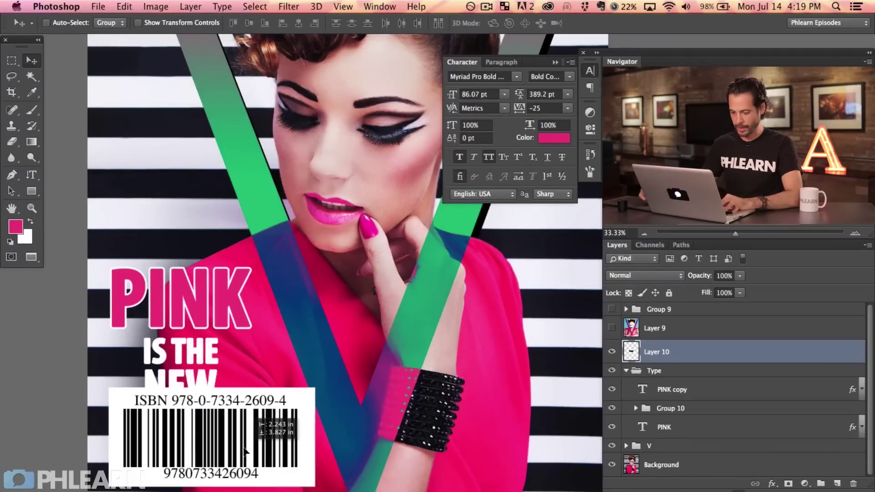
{"action": "key", "text": "5"}
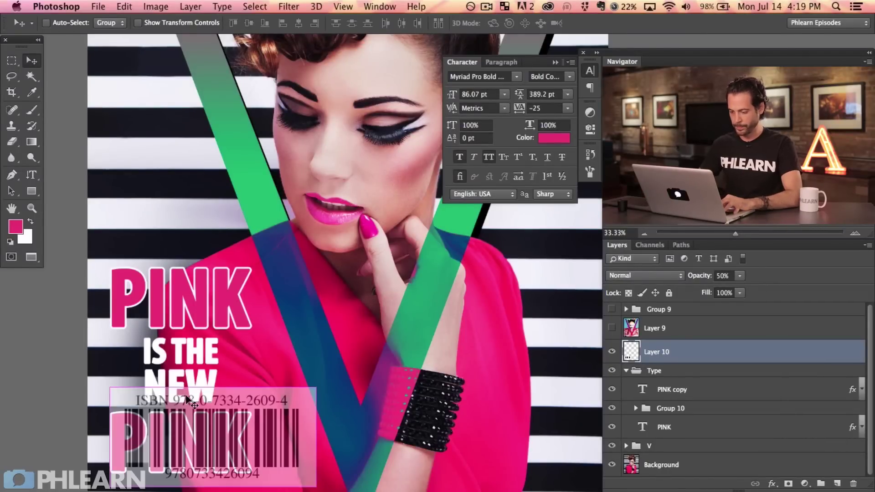
Scale the barcode to about 69.3% so it matches the lower PINK's width, and restore its opacity to 100%
{"action": "key", "text": "super+plus"}
{"action": "key", "text": "super+plus"}
{"action": "left_click_drag", "start_coordinate": [329, 310], "coordinate": [419, 281]}
{"action": "key", "text": "super+t"}
{"action": "left_click_drag", "start_coordinate": [426, 186], "coordinate": [310, 268]}
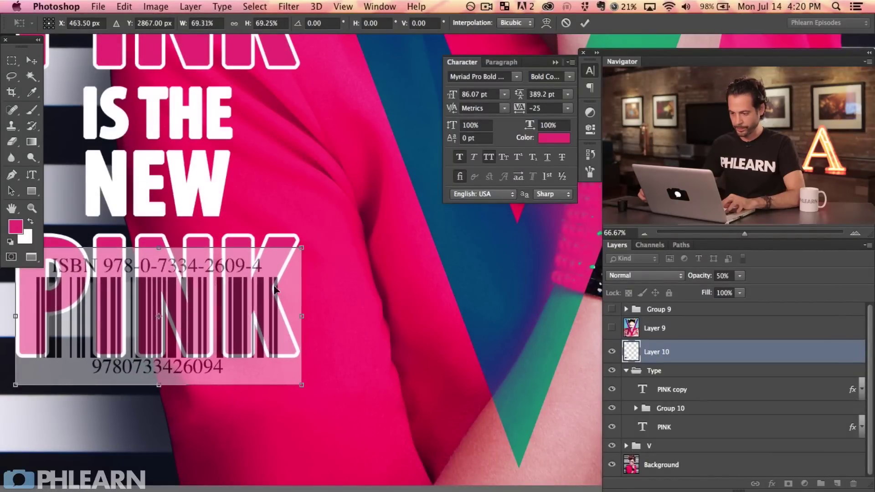
{"action": "key", "text": "Return"}
{"action": "key", "text": "0"}
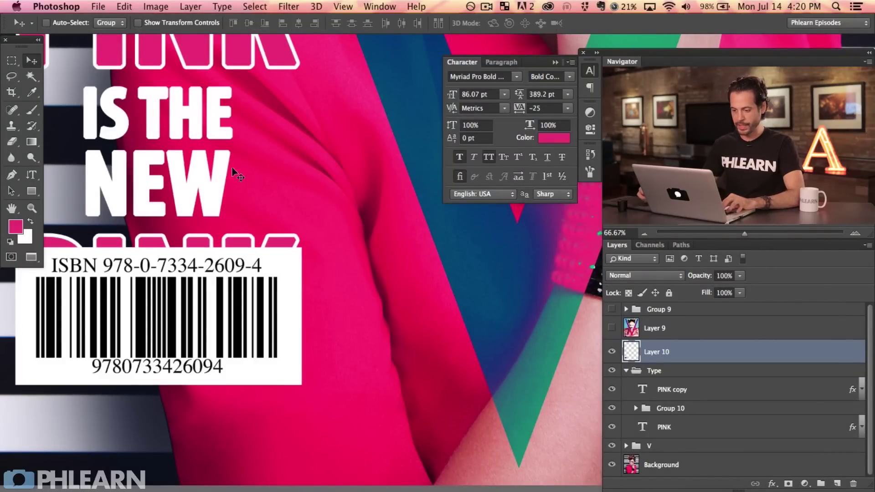
Move the barcode down and the collapsed Type group up so the barcode sits just below the lower PINK
{"action": "left_click_drag", "start_coordinate": [253, 326], "coordinate": [253, 408]}
{"action": "left_click_drag", "start_coordinate": [393, 394], "coordinate": [575, 406]}
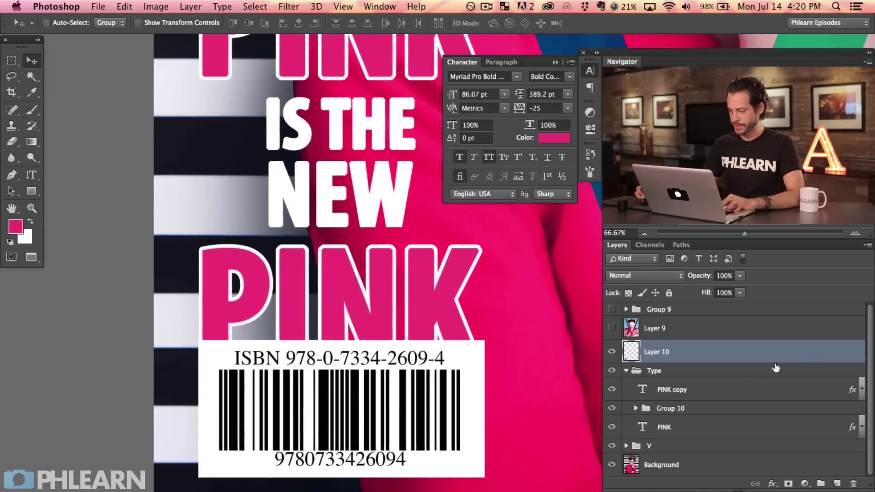
{"action": "left_click", "coordinate": [626, 371]}
{"action": "left_click", "coordinate": [656, 371]}
{"action": "left_click_drag", "start_coordinate": [506, 415], "coordinate": [505, 357]}
{"action": "key", "text": "super+minus"}
{"action": "left_click_drag", "start_coordinate": [470, 382], "coordinate": [350, 407]}
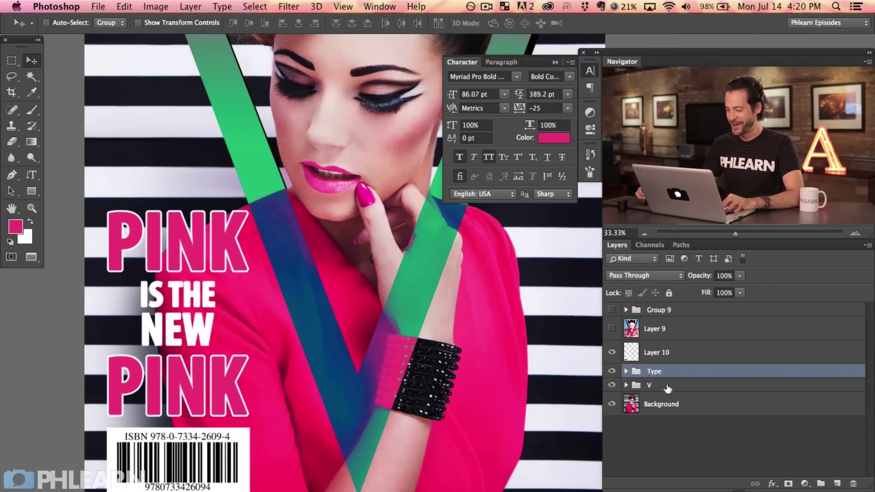
Scale the Type group and the Layer 10 barcode together to about 88.5% and move them slightly closer to the cover's left edge
{"action": "left_click", "coordinate": [658, 360], "text": "shift"}
{"action": "key", "text": "super+t"}
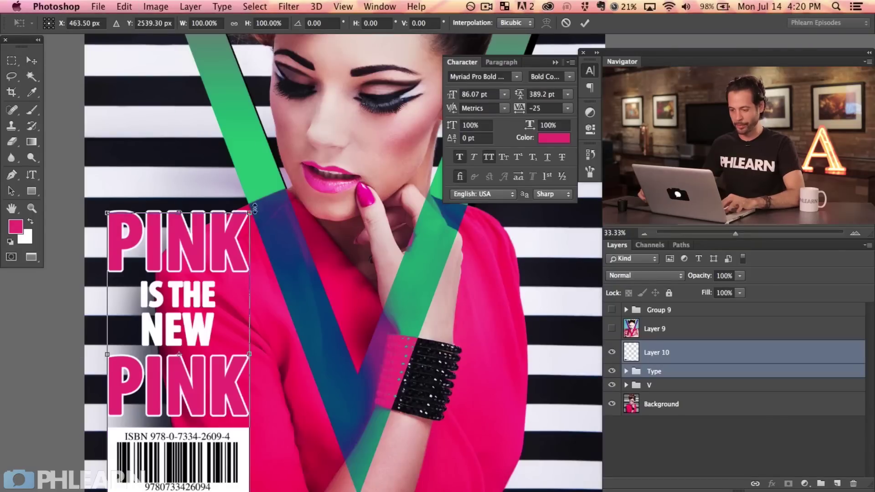
{"action": "left_click_drag", "start_coordinate": [246, 217], "coordinate": [233, 246]}
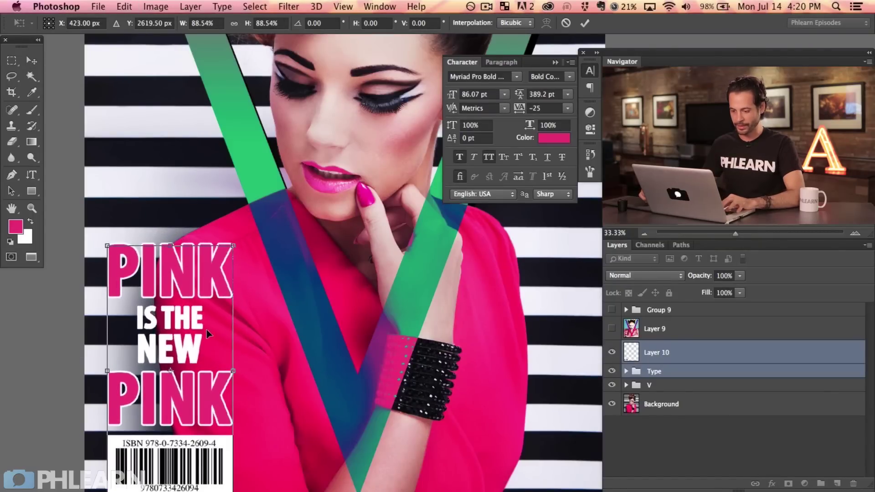
{"action": "key", "text": "Return"}
{"action": "left_click_drag", "start_coordinate": [212, 353], "coordinate": [213, 382]}
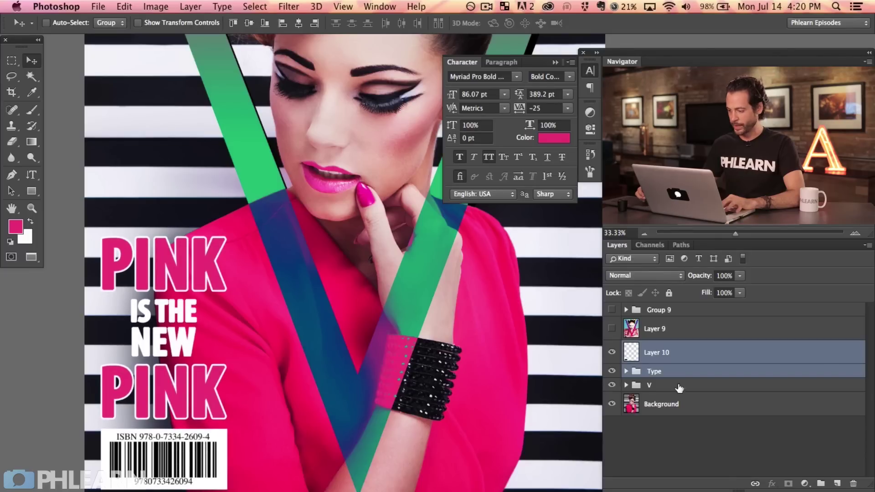
Duplicate the NEW text from Group 10, place the copy above the Type group, and move it to the cover's right side
{"action": "left_click", "coordinate": [625, 371]}
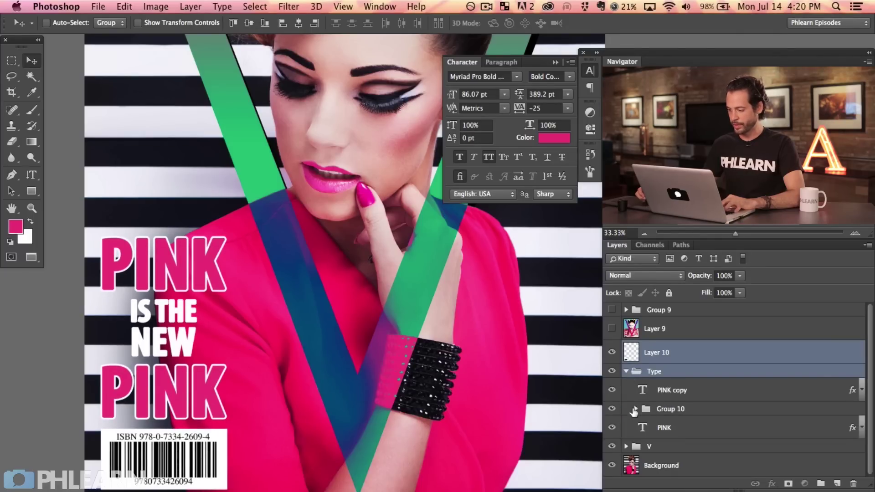
{"action": "left_click", "coordinate": [633, 412]}
{"action": "scroll", "coordinate": [487, 315], "scroll_direction": "right", "scroll_amount": 5}
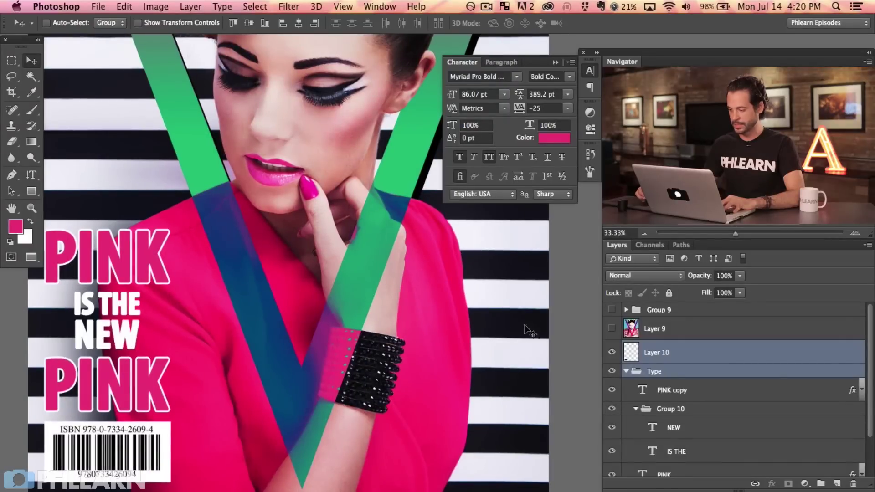
{"action": "left_click", "coordinate": [673, 431]}
{"action": "key", "text": "super+j"}
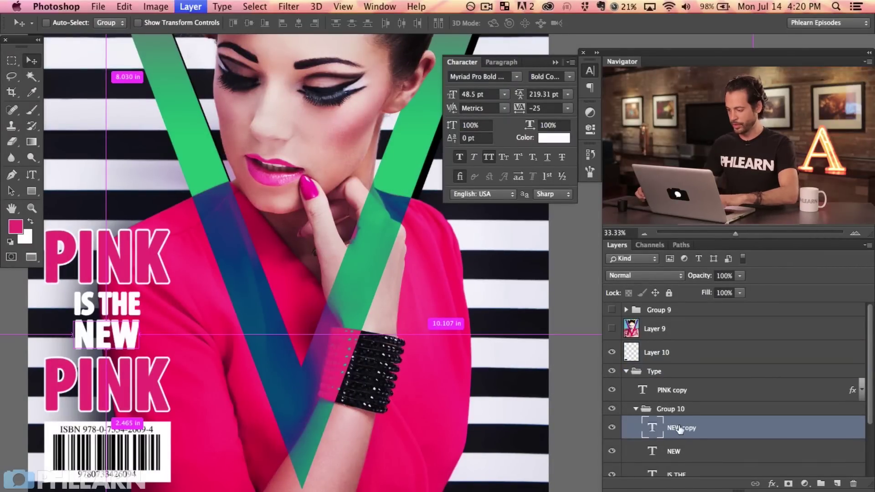
{"action": "key", "text": "super+bracketright"}
{"action": "key", "text": "super+bracketright"}
{"action": "key", "text": "super+bracketright"}
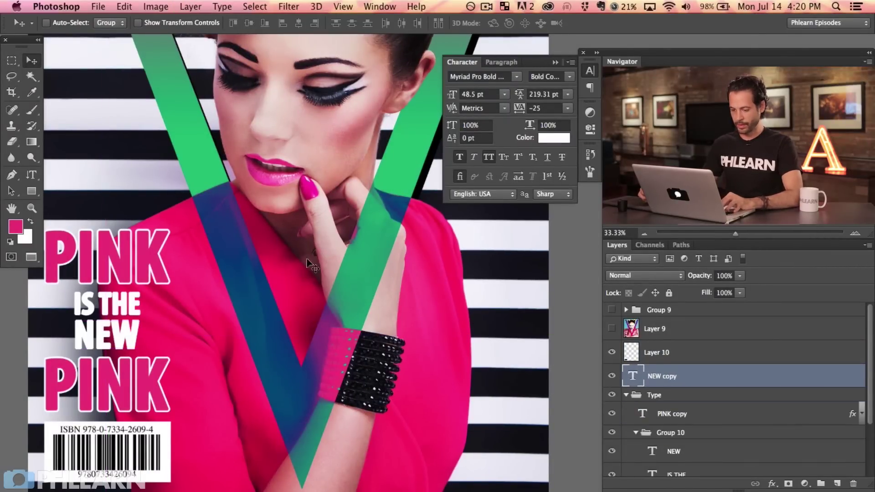
{"action": "left_click_drag", "start_coordinate": [409, 391], "coordinate": [534, 374]}
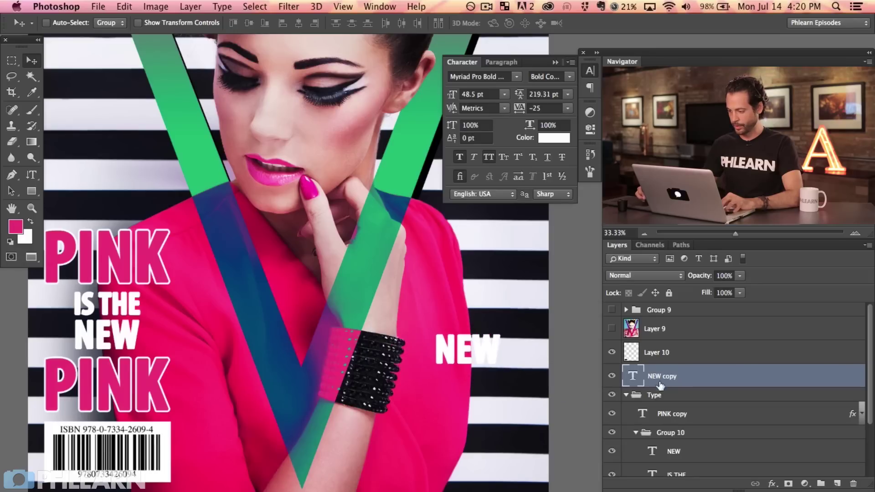
Right-align the NEW copy's paragraph and move the word closer to the cover's right edge
{"action": "double_click", "coordinate": [634, 376]}
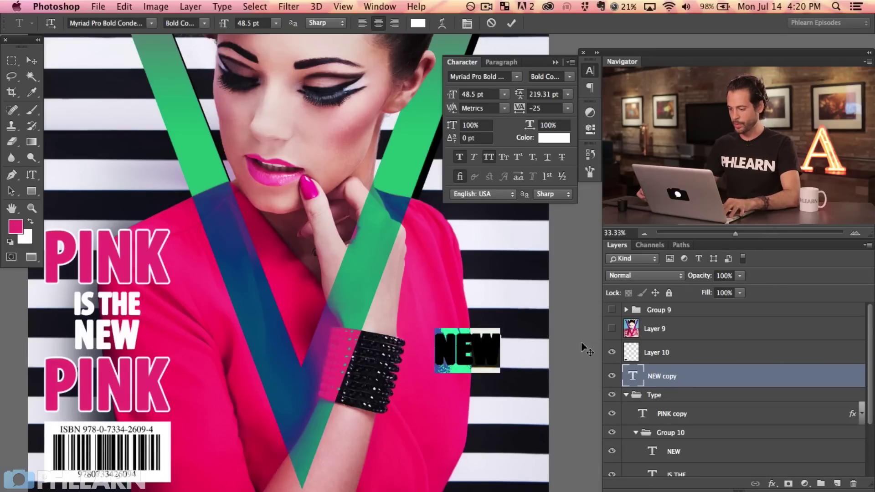
{"action": "key", "text": "super+Return"}
{"action": "left_click", "coordinate": [502, 63]}
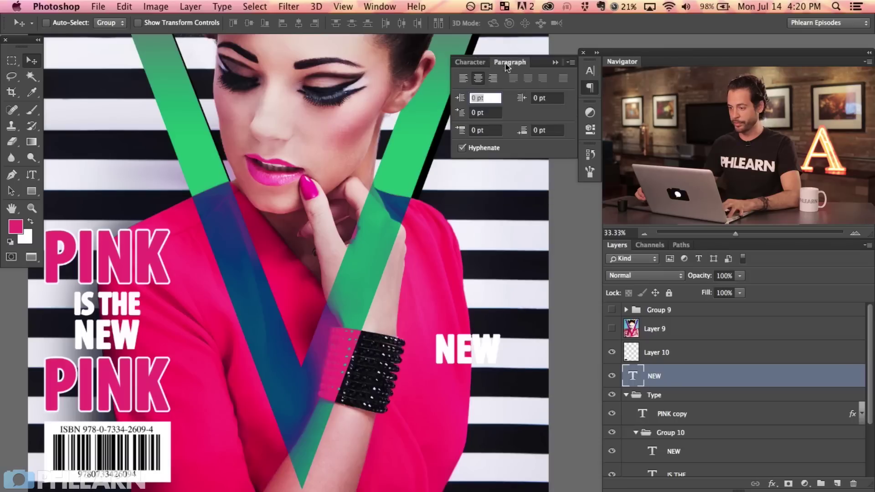
{"action": "left_click", "coordinate": [493, 79]}
{"action": "left_click_drag", "start_coordinate": [476, 393], "coordinate": [541, 431]}
Scale the NEW copy to about 76.3% and shift it slightly up onto the black stripe
{"action": "key", "text": "super+t"}
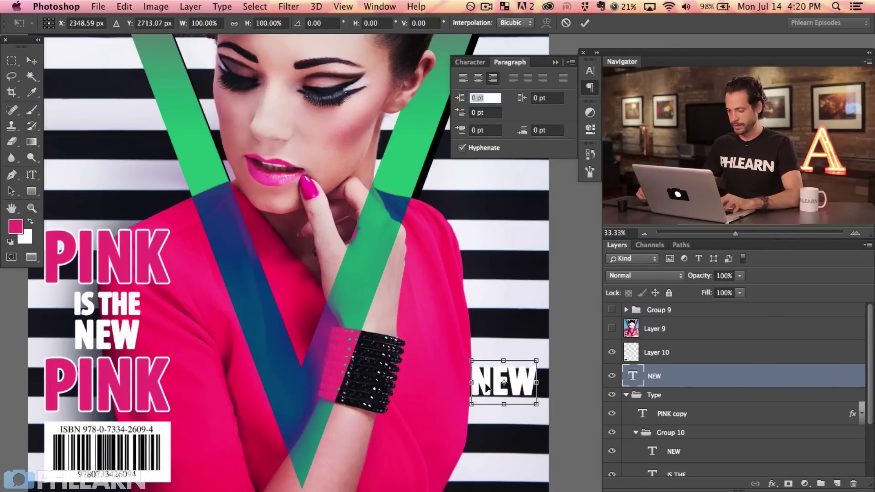
{"action": "left_click_drag", "start_coordinate": [471, 357], "coordinate": [487, 374]}
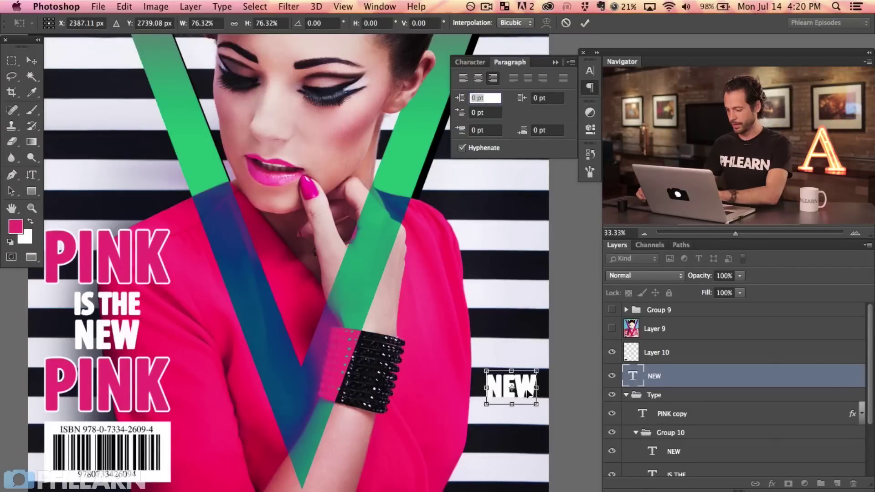
{"action": "key", "text": "Return"}
{"action": "left_click_drag", "start_coordinate": [528, 429], "coordinate": [530, 424]}
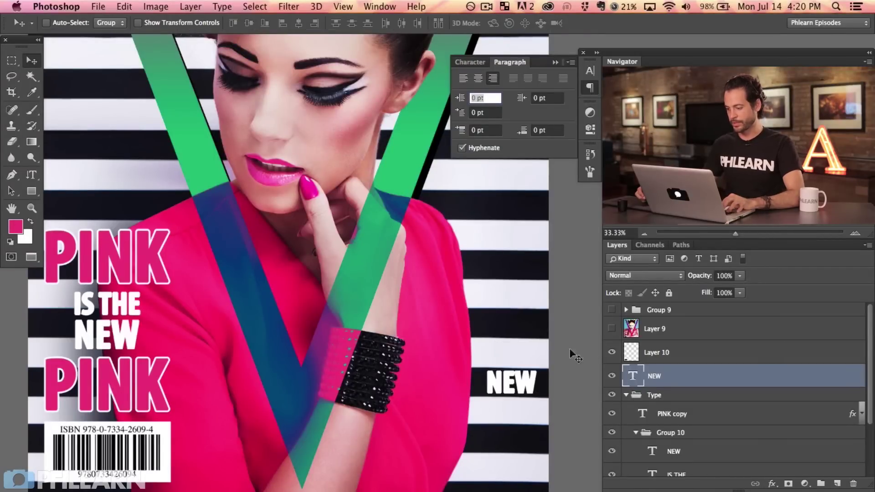
Try centred and left alignment on the NEW copy, and return it to right alignment
{"action": "left_click", "coordinate": [478, 79]}
{"action": "left_click", "coordinate": [461, 80]}
{"action": "left_click", "coordinate": [494, 80]}
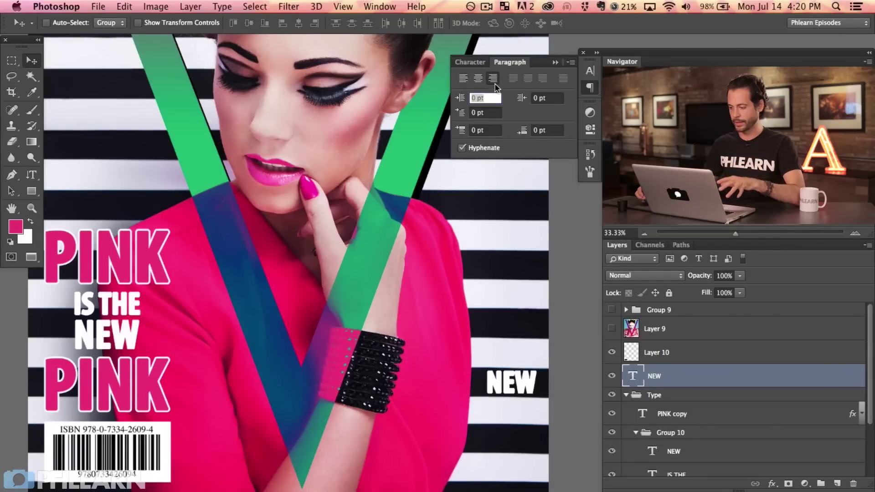
Replace the NEW copy's text with PHOTOSHOP
{"action": "double_click", "coordinate": [629, 377]}
{"action": "type", "text": "PHPTO"}
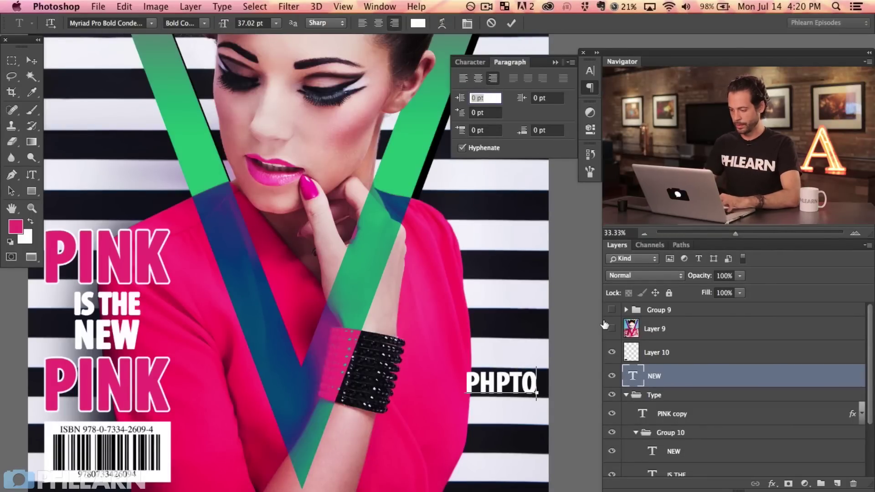
{"action": "key", "text": "BackSpace"}
{"action": "key", "text": "BackSpace"}
{"action": "key", "text": "BackSpace"}
{"action": "type", "text": "OTOSHOP"}
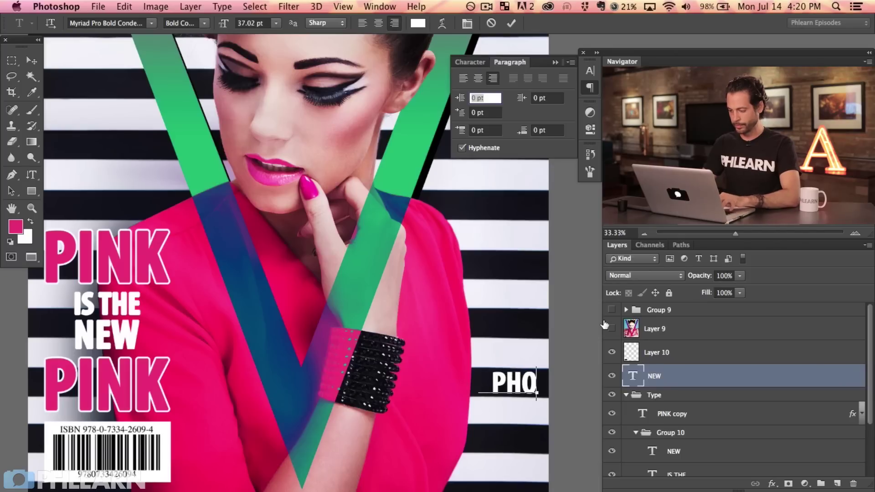
{"action": "key", "text": "ctrl+Return"}
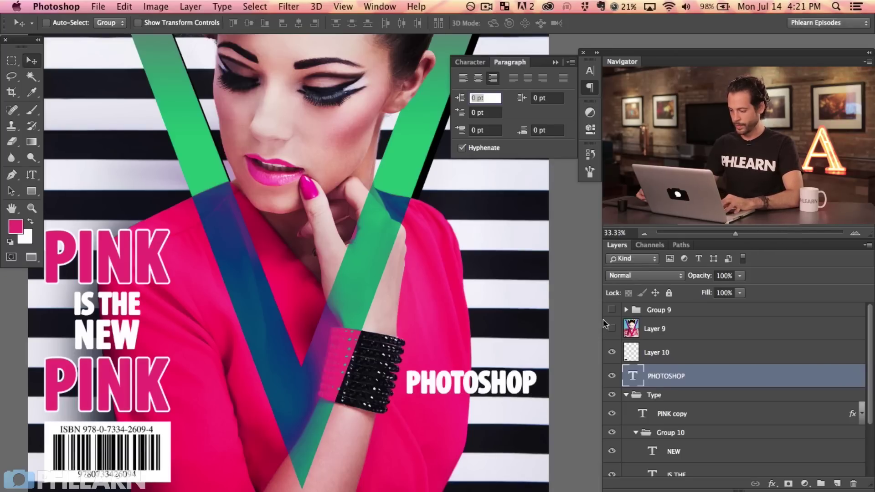
Turn off faux bold for PHOTOSHOP and place a duplicate of the line directly below it
{"action": "left_click", "coordinate": [470, 64]}
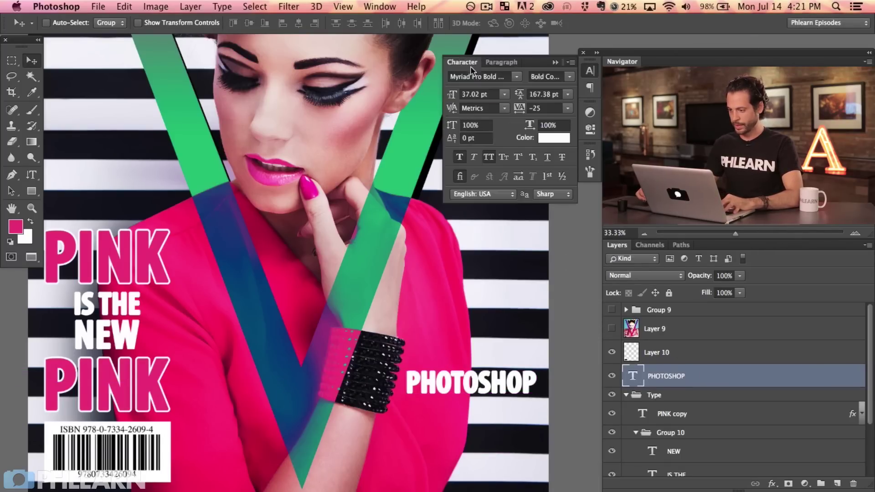
{"action": "left_click", "coordinate": [460, 158]}
{"action": "key", "text": "super"}
{"action": "left_click_drag", "start_coordinate": [693, 387], "coordinate": [693, 388]}
{"action": "left_click_drag", "start_coordinate": [531, 425], "coordinate": [532, 479]}
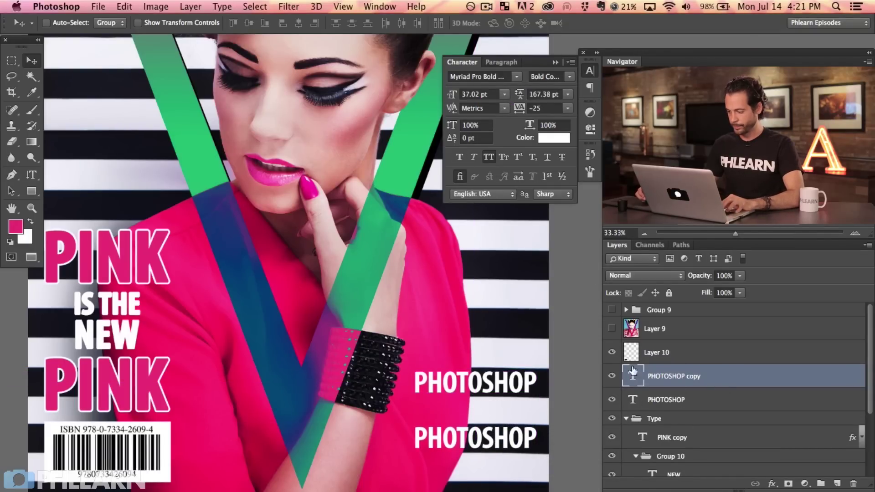
Change the duplicated line's text to TUTORIALS and move it up the cover together with PHOTOSHOP
{"action": "double_click", "coordinate": [633, 386]}
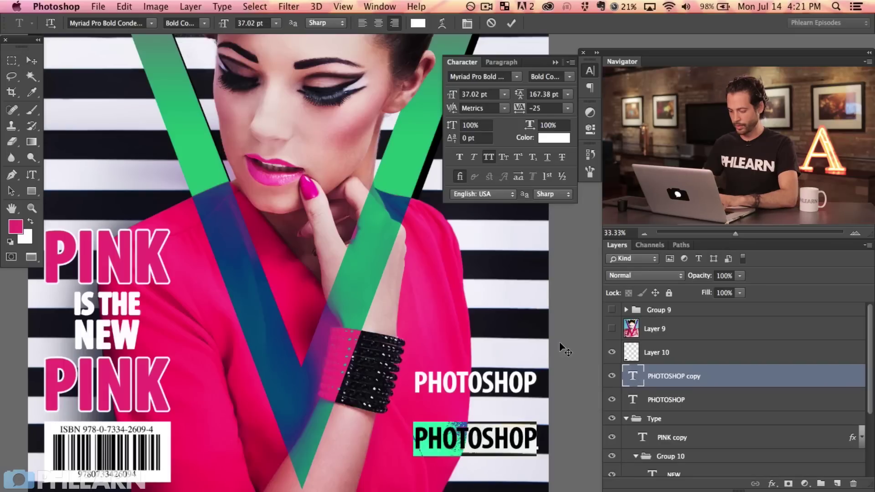
{"action": "type", "text": "TUTORIALS"}
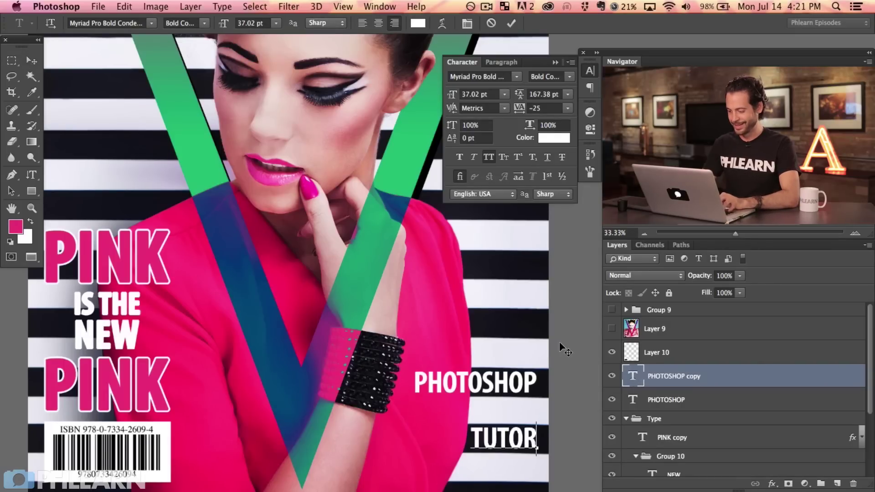
{"action": "left_click", "coordinate": [560, 342]}
{"action": "key", "text": "v"}
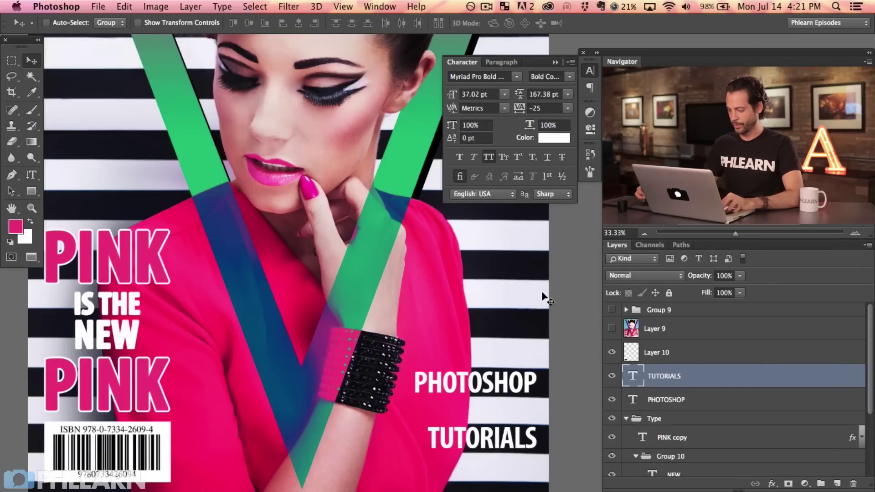
{"action": "left_click", "coordinate": [674, 400], "text": "shift"}
{"action": "left_click_drag", "start_coordinate": [551, 441], "coordinate": [556, 419]}
Place a duplicate of TUTORIALS below it and change the copy's text to PHLEARN
{"action": "left_click", "coordinate": [677, 399]}
{"action": "left_click", "coordinate": [681, 377]}
{"action": "double_click", "coordinate": [633, 374]}
{"action": "key", "text": "BackSpace"}
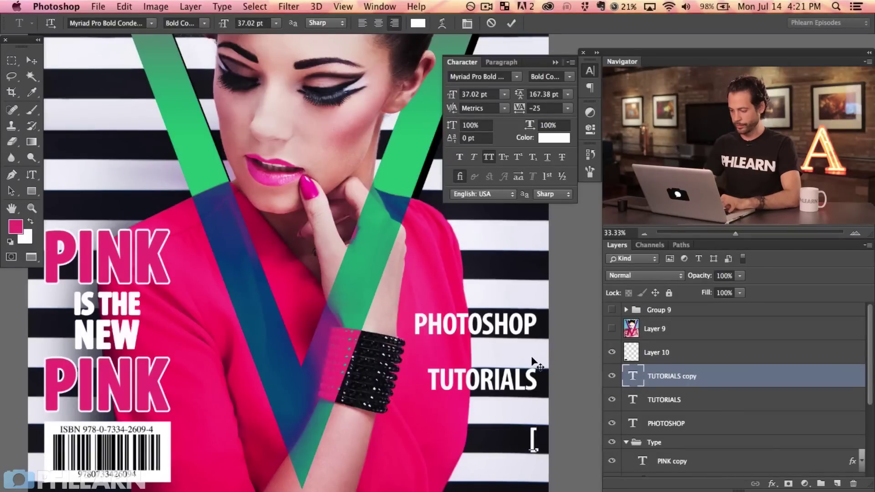
{"action": "type", "text": "PH"}
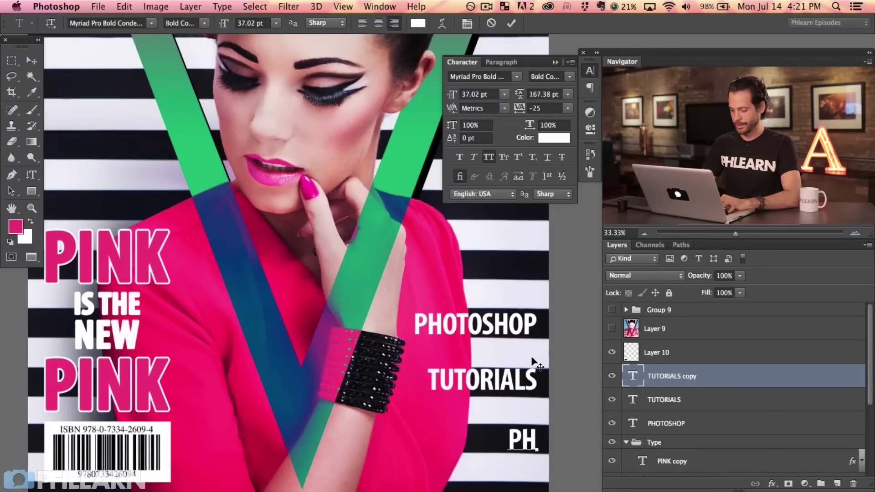
{"action": "type", "text": "LEARN"}
{"action": "key", "text": "super+Return"}
{"action": "key", "text": "v"}
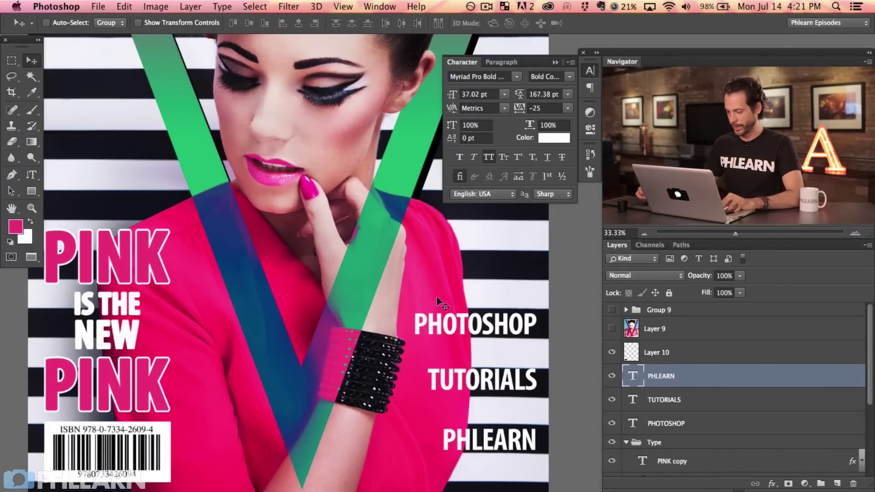
Move the PHOTOSHOP, TUTORIALS and PHLEARN lines together slightly closer to the cover's right edge
{"action": "left_click", "coordinate": [664, 424], "text": "shift"}
{"action": "key", "text": "shift+Right"}
{"action": "key", "text": "shift+Right"}
{"action": "key", "text": "shift+Right"}
{"action": "key", "text": "shift+Right"}
{"action": "key", "text": "shift+Right"}
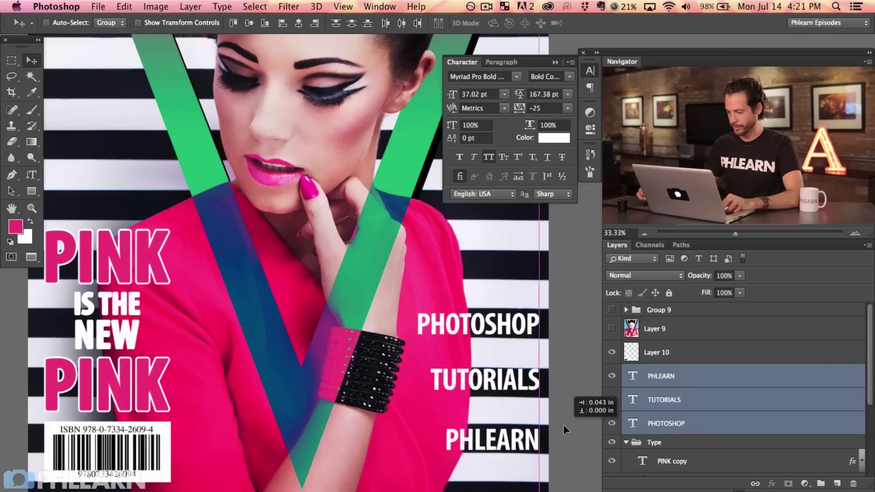
Shift the TUTORIALS line slightly down to even out its spacing between PHOTOSHOP and PHLEARN
{"action": "left_click", "coordinate": [666, 401]}
{"action": "key", "text": "super+t"}
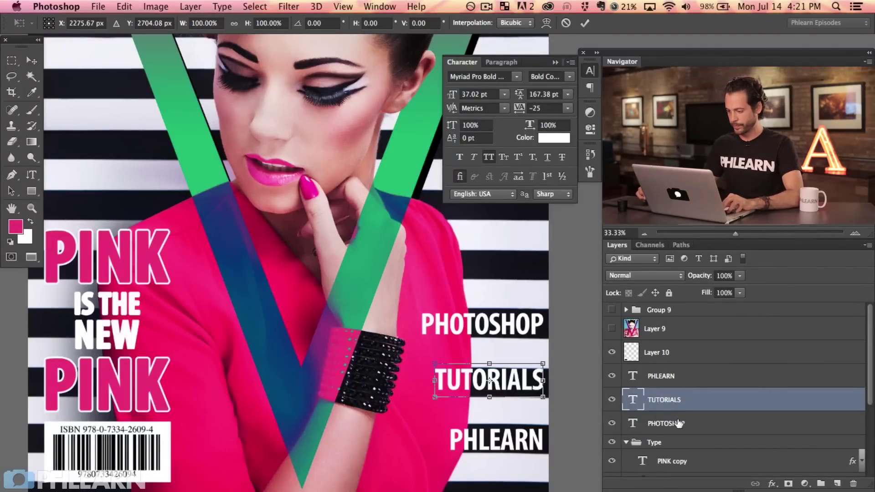
{"action": "key", "text": "Escape"}
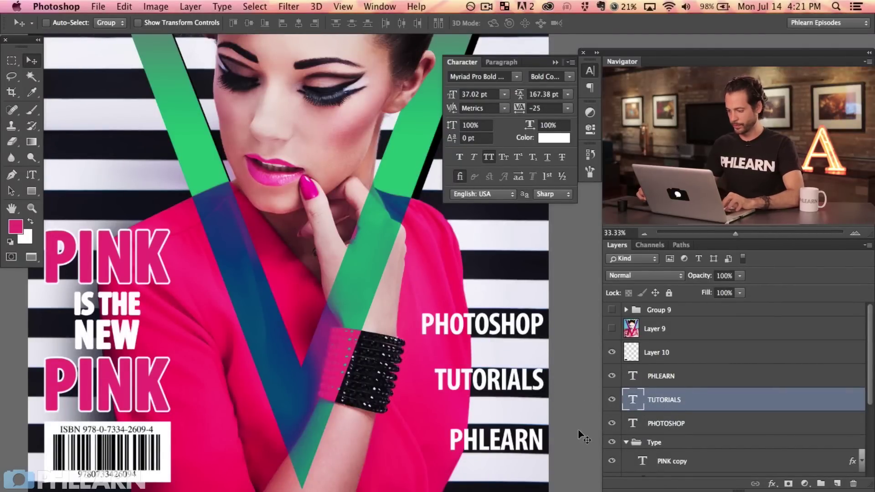
{"action": "key", "text": "shift+Down"}
{"action": "key", "text": "shift+Down"}
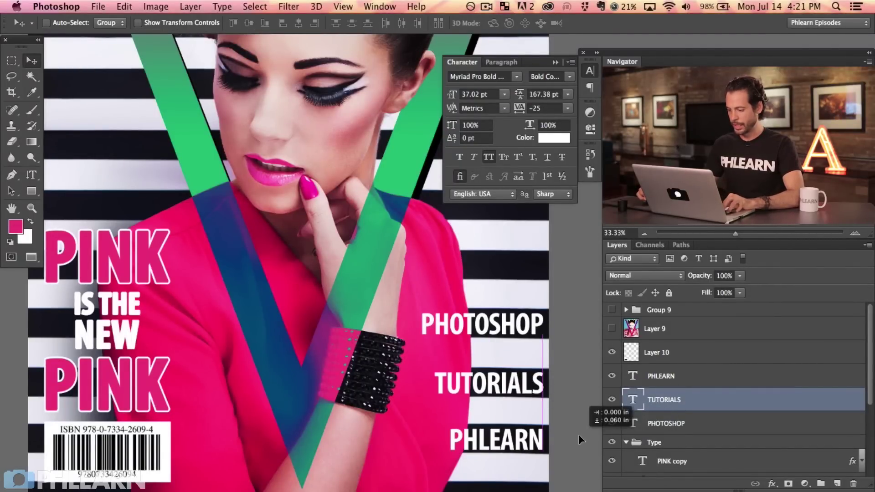
Group the PHLEARN, TUTORIALS and PHOTOSHOP text layers
{"action": "left_click", "coordinate": [673, 386]}
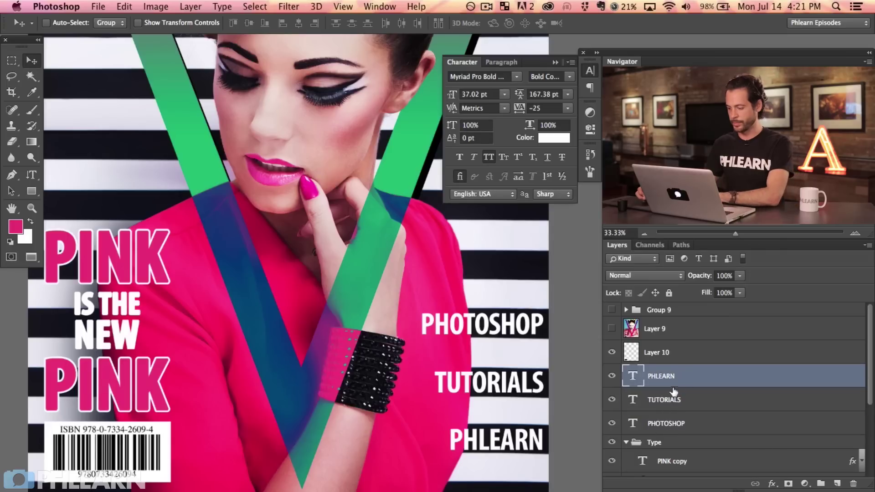
{"action": "key", "text": "super+minus"}
{"action": "scroll", "coordinate": [407, 395], "scroll_direction": "right", "scroll_amount": 5}
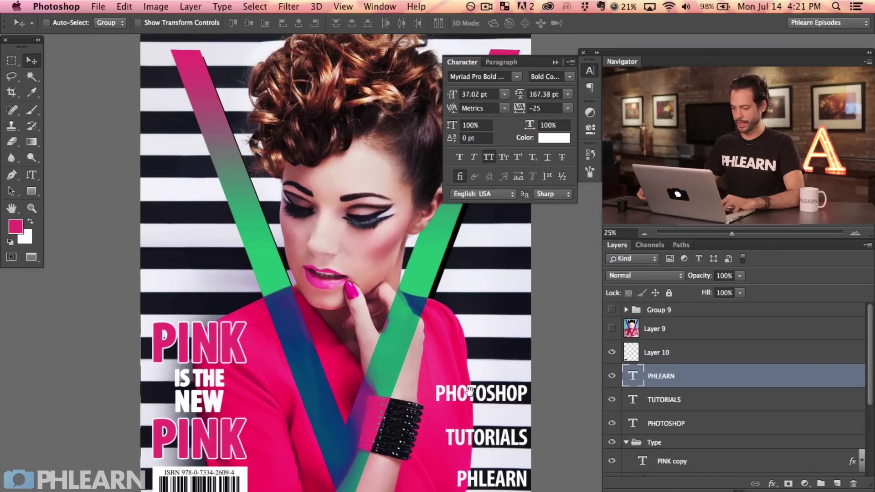
{"action": "left_click", "coordinate": [698, 424], "text": "shift"}
{"action": "key", "text": "super+g"}
{"action": "scroll", "coordinate": [430, 311], "scroll_direction": "left", "scroll_amount": 1}
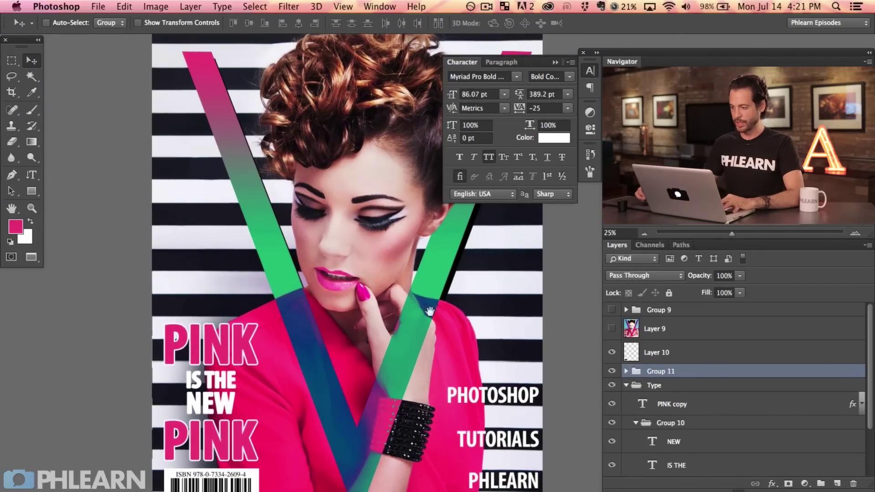
Collapse the Character settings and compare the cover with the Layer 9 reference by showing and hiding it
{"action": "left_click", "coordinate": [589, 72]}
{"action": "scroll", "coordinate": [456, 228], "scroll_direction": "left", "scroll_amount": 1}
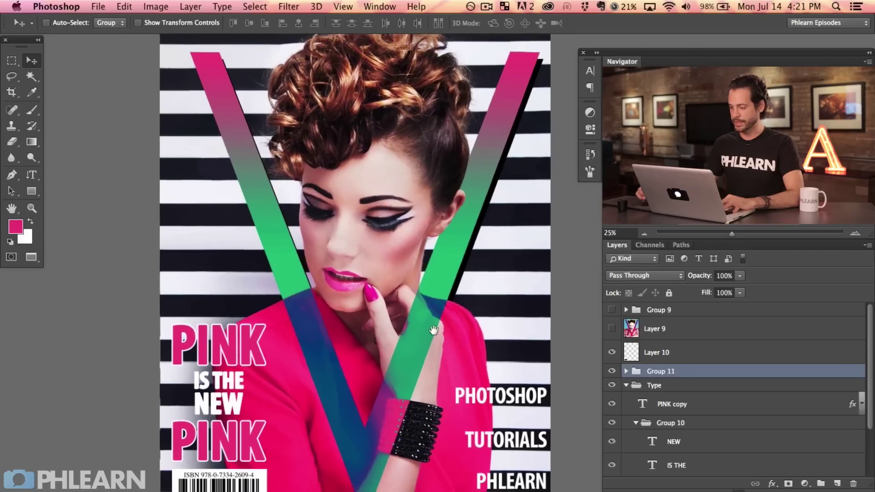
{"action": "left_click", "coordinate": [612, 329]}
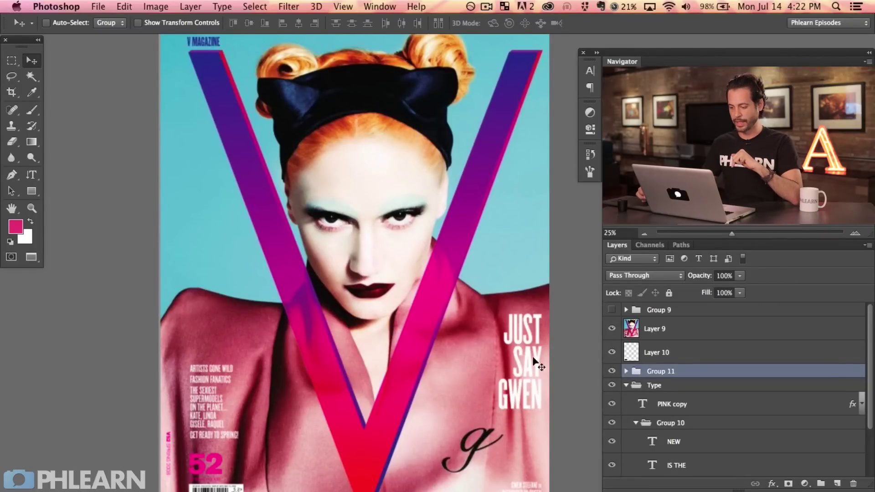
{"action": "left_click", "coordinate": [612, 329]}
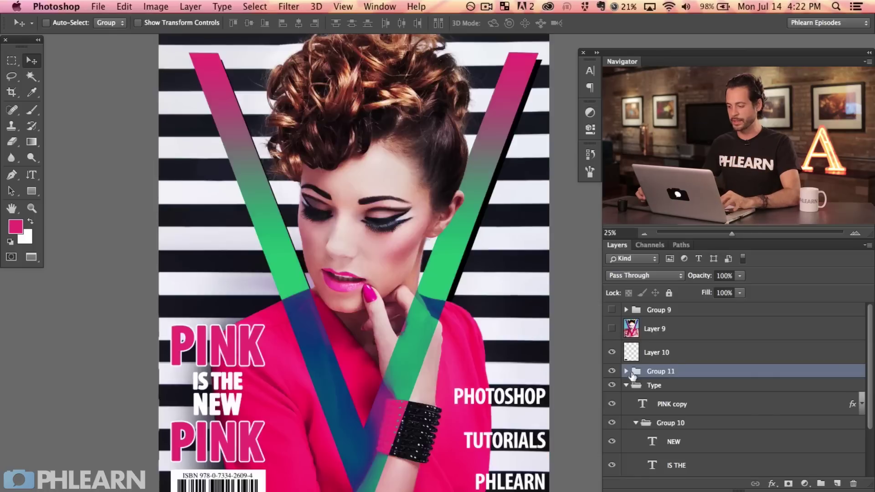
Collapse the Type group and select all layers from Group 9 down to the V group
{"action": "left_click", "coordinate": [626, 385]}
{"action": "mouse_move", "coordinate": [496, 417]}
{"action": "left_mouse_down"}
{"action": "mouse_move", "coordinate": [484, 430]}
{"action": "mouse_move", "coordinate": [496, 425]}
{"action": "left_mouse_up"}
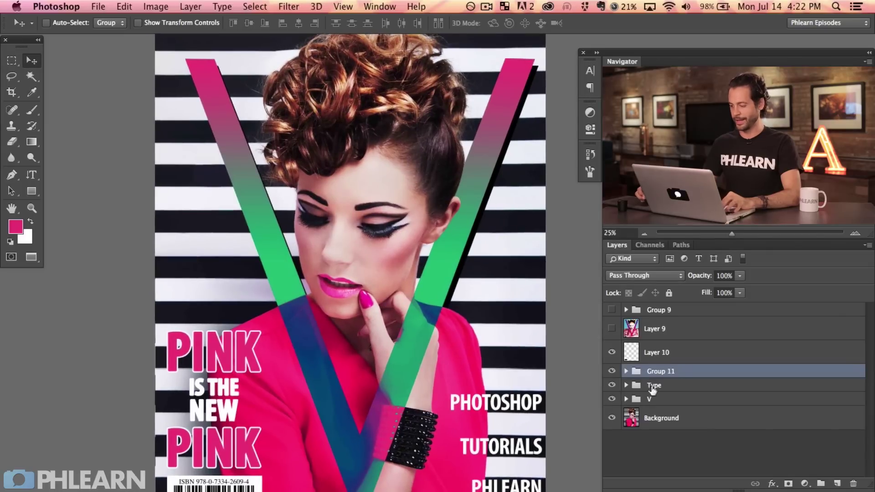
{"action": "left_click", "coordinate": [684, 311]}
{"action": "left_click", "coordinate": [687, 401], "text": "shift"}
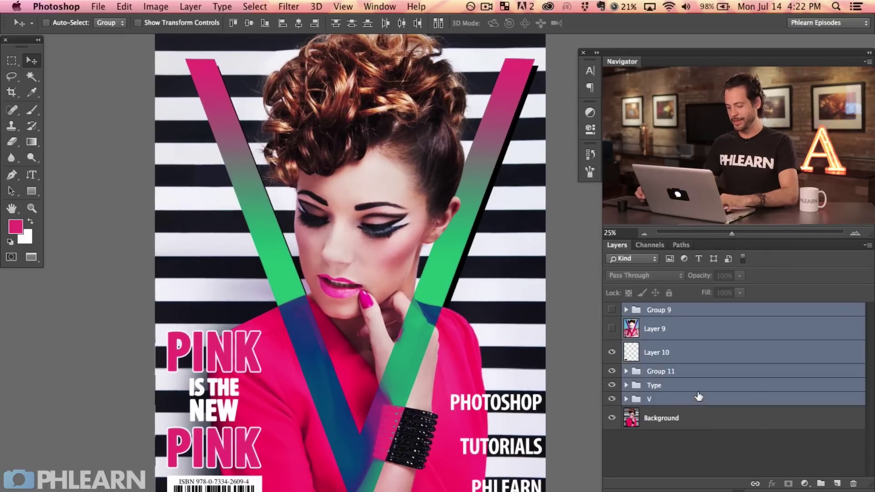